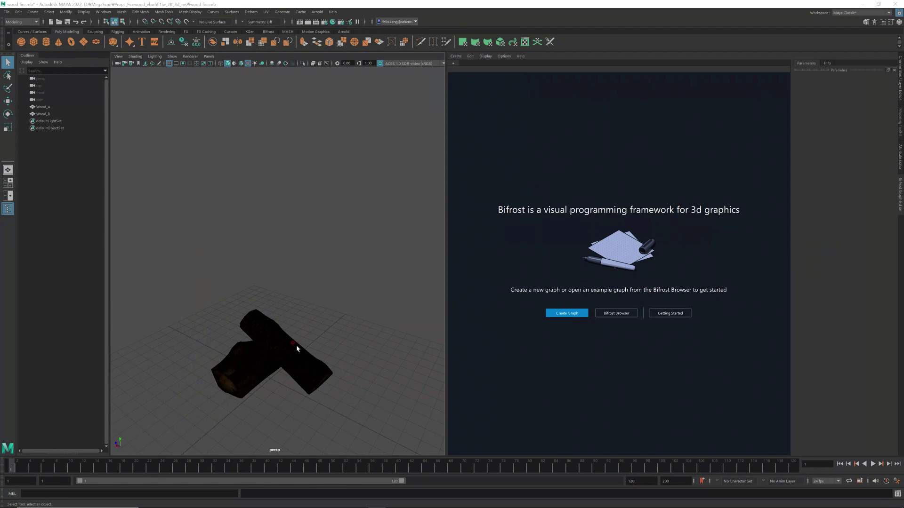
Inspect the two log meshes in the scene by selecting Wood_B and Wood_A in turn
{"action": "mouse_move", "coordinate": [297, 349]}
{"action": "left_mouse_down", "text": "alt"}
{"action": "mouse_move", "coordinate": [303, 306]}
{"action": "mouse_move", "coordinate": [294, 325]}
{"action": "mouse_move", "coordinate": [303, 313]}
{"action": "mouse_move", "coordinate": [262, 319]}
{"action": "left_mouse_up", "text": "alt"}
{"action": "left_click", "coordinate": [285, 330]}
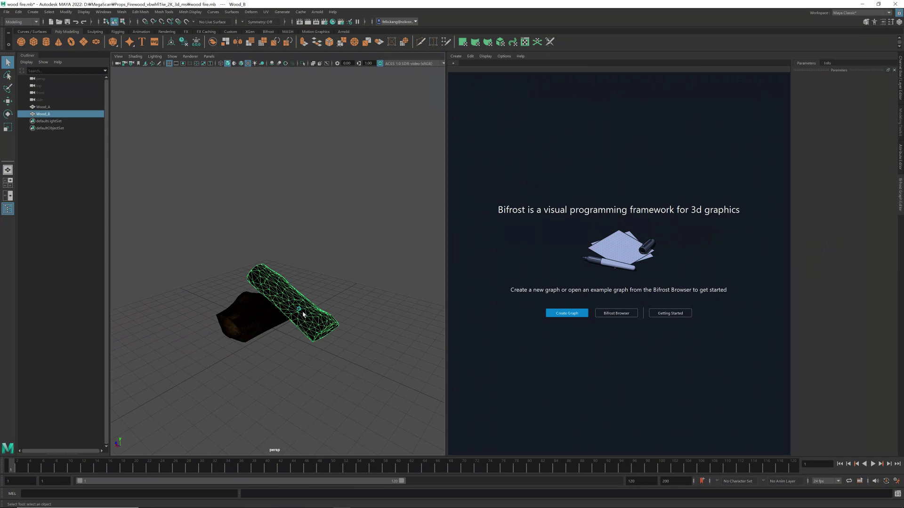
{"action": "left_click", "coordinate": [251, 323]}
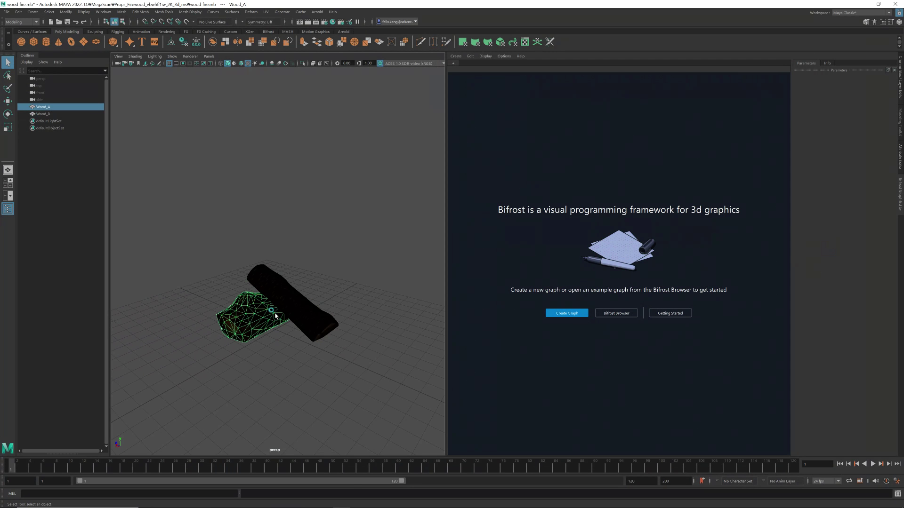
{"action": "left_click", "coordinate": [307, 319]}
{"action": "mouse_move", "coordinate": [358, 269]}
{"action": "left_mouse_down", "text": "alt"}
{"action": "mouse_move", "coordinate": [357, 288]}
{"action": "mouse_move", "coordinate": [357, 262]}
{"action": "left_mouse_up", "text": "alt"}
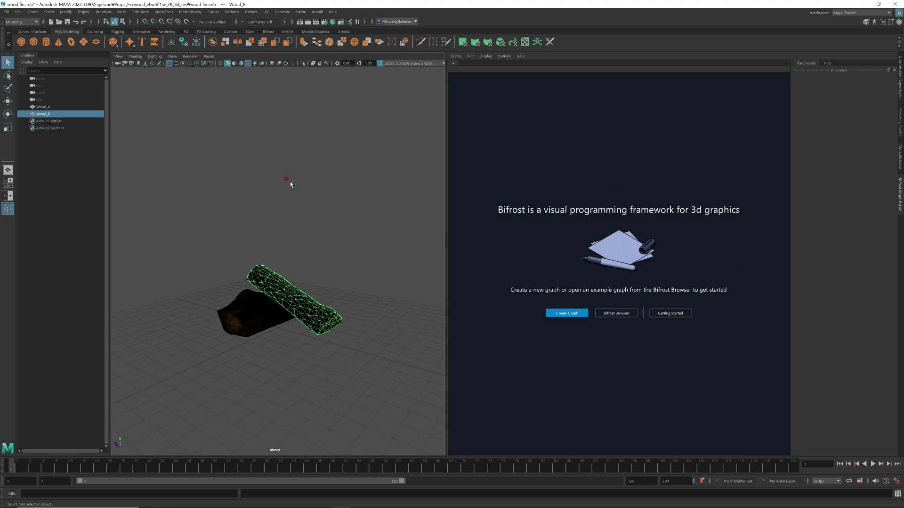
Open the Bifrost Graph Editor
{"action": "left_click", "coordinate": [107, 14]}
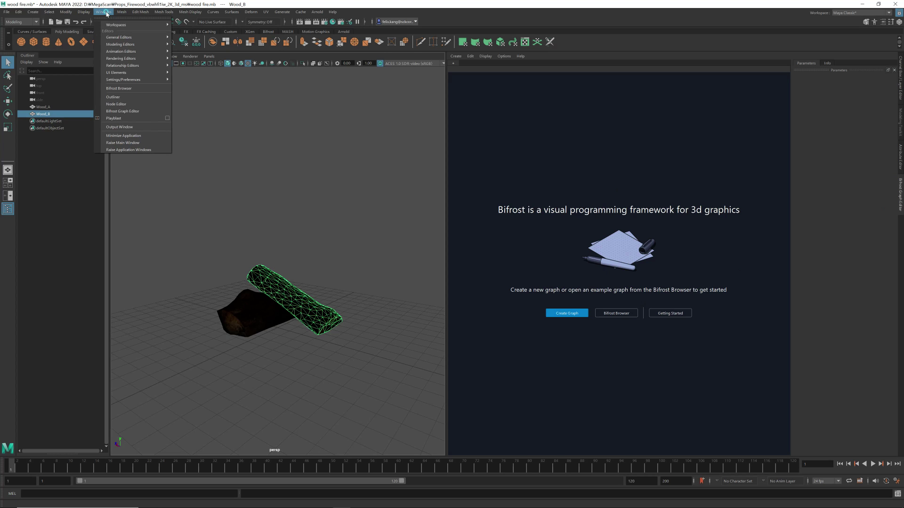
{"action": "left_click", "coordinate": [127, 111]}
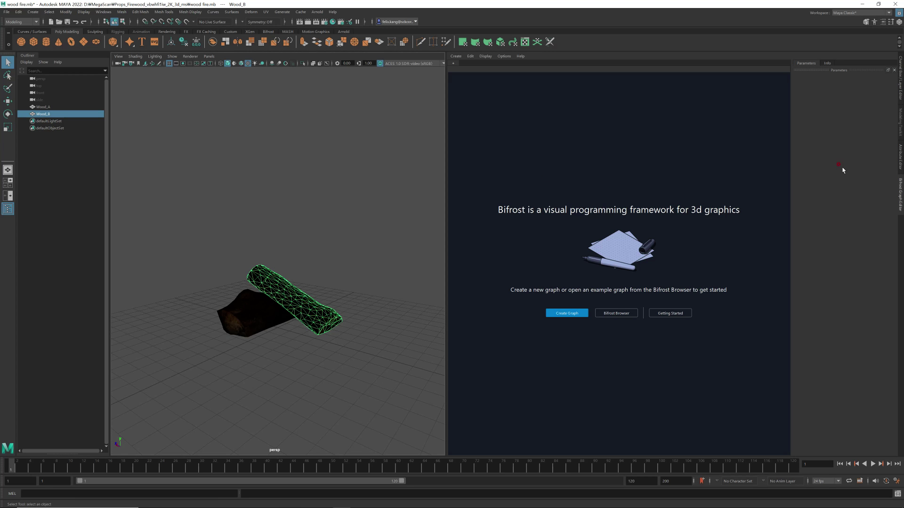
{"action": "left_click", "coordinate": [897, 161]}
{"action": "left_click", "coordinate": [896, 194]}
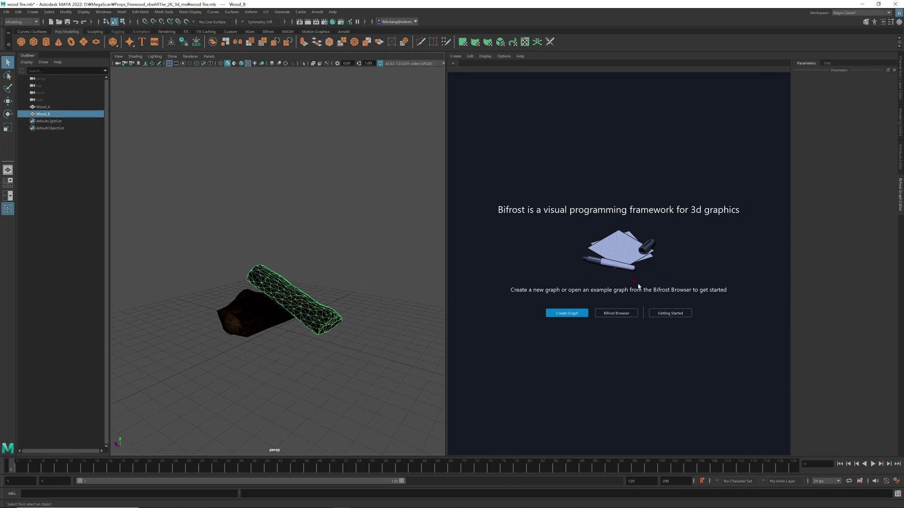
Clear the object selection and create a new Bifrost graph
{"action": "left_click", "coordinate": [301, 383]}
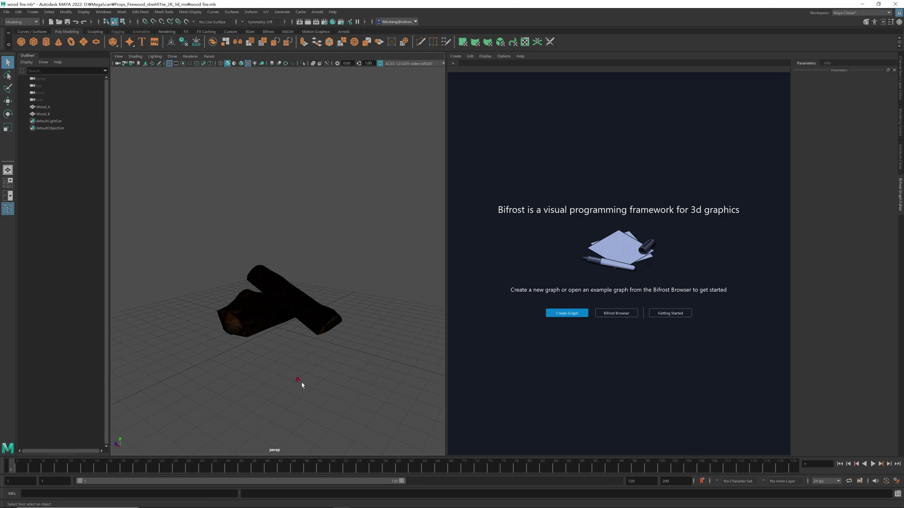
{"action": "mouse_move", "coordinate": [374, 237]}
{"action": "left_mouse_down", "text": "alt"}
{"action": "mouse_move", "coordinate": [372, 249]}
{"action": "mouse_move", "coordinate": [366, 222]}
{"action": "mouse_move", "coordinate": [370, 234]}
{"action": "left_mouse_up", "text": "alt"}
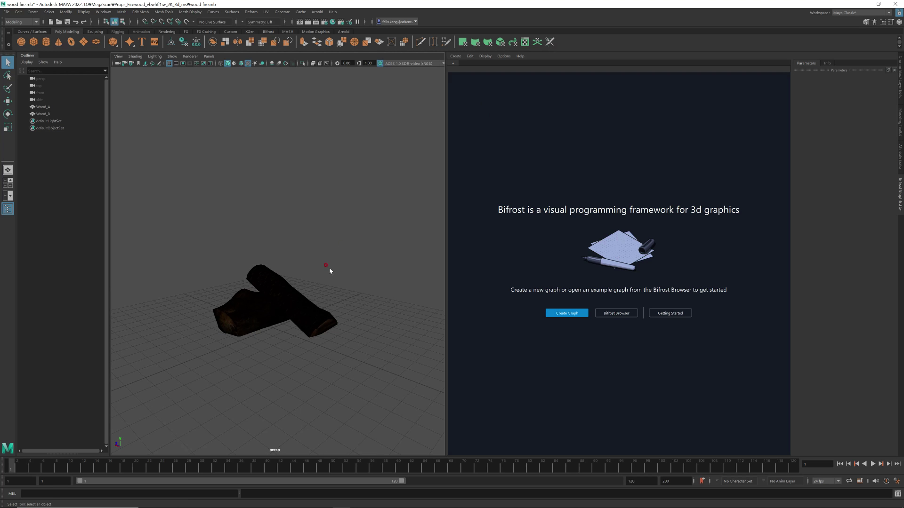
{"action": "left_click_drag", "start_coordinate": [330, 271], "coordinate": [393, 258], "text": "alt"}
{"action": "left_click", "coordinate": [616, 314]}
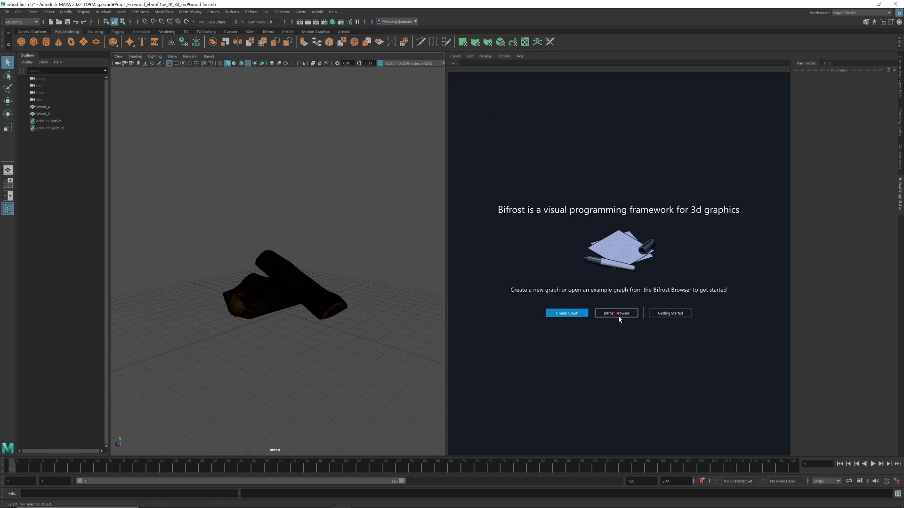
{"action": "left_click", "coordinate": [567, 315]}
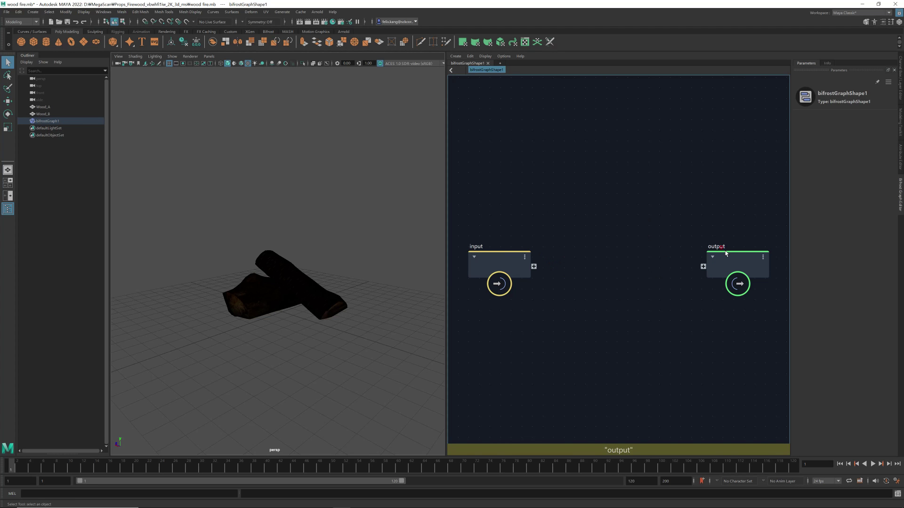
Delete the default input node from the new graph, keeping only the output node
{"action": "left_click", "coordinate": [498, 259]}
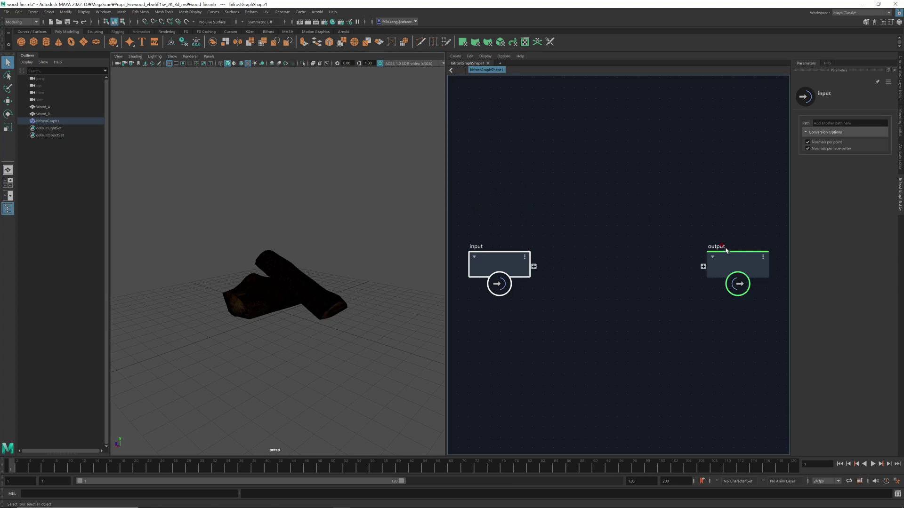
{"action": "left_click", "coordinate": [737, 263]}
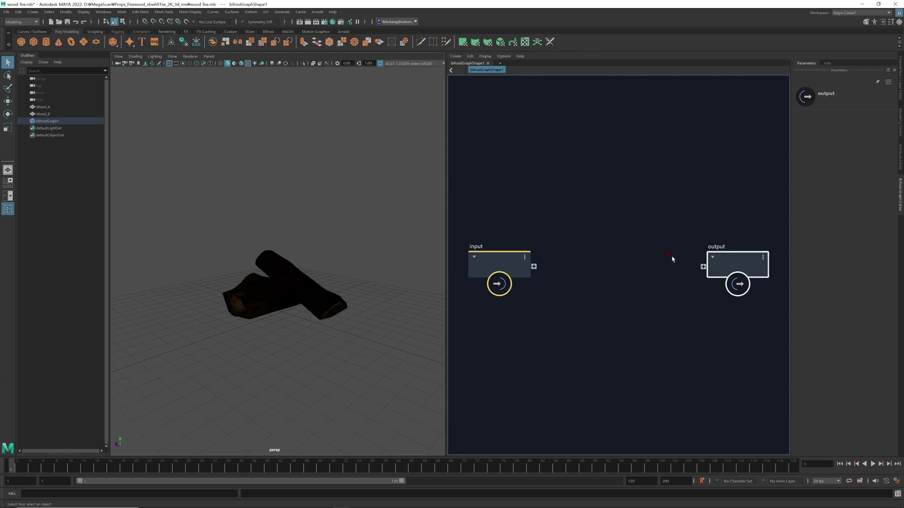
{"action": "left_click_drag", "start_coordinate": [506, 257], "coordinate": [494, 137]}
{"action": "left_click", "coordinate": [554, 218]}
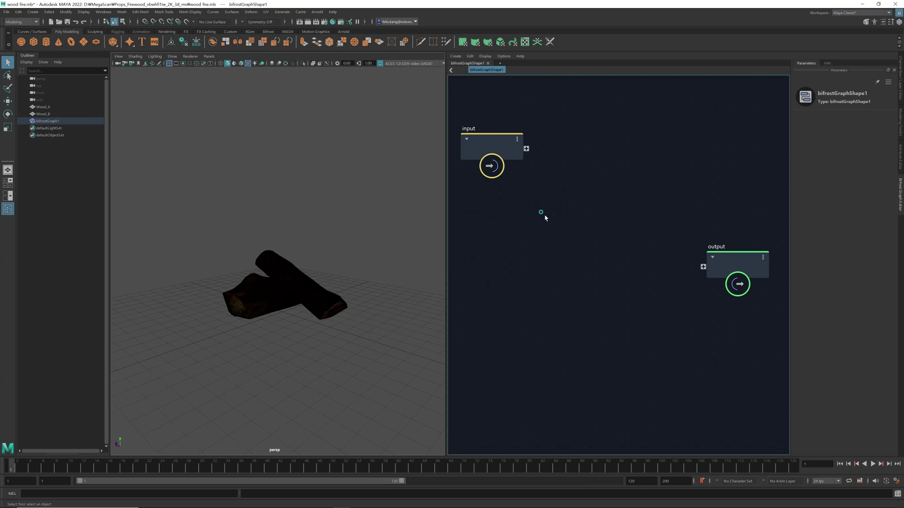
{"action": "left_click_drag", "start_coordinate": [555, 231], "coordinate": [457, 102]}
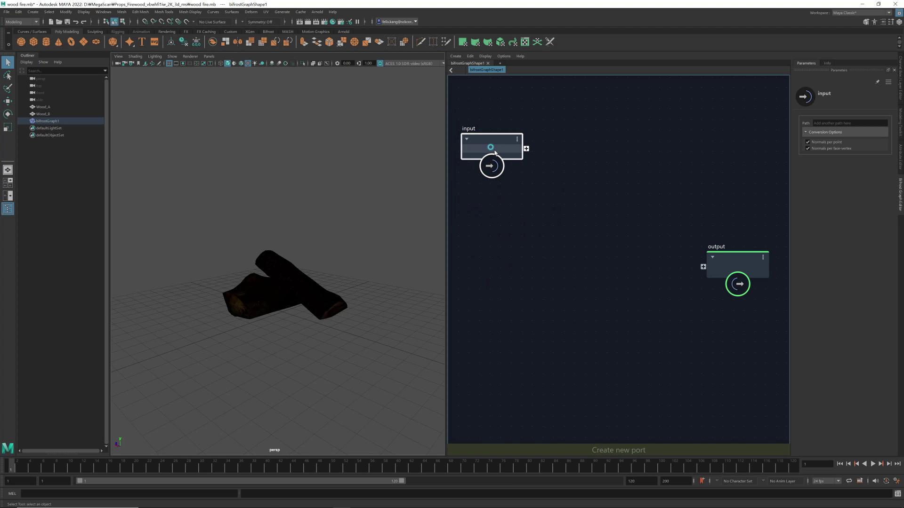
{"action": "key", "text": "Delete"}
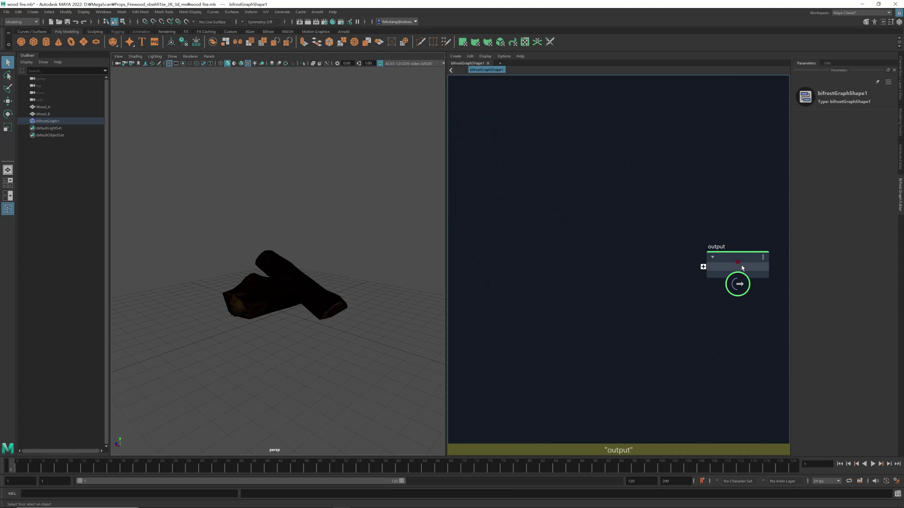
{"action": "left_click", "coordinate": [471, 56]}
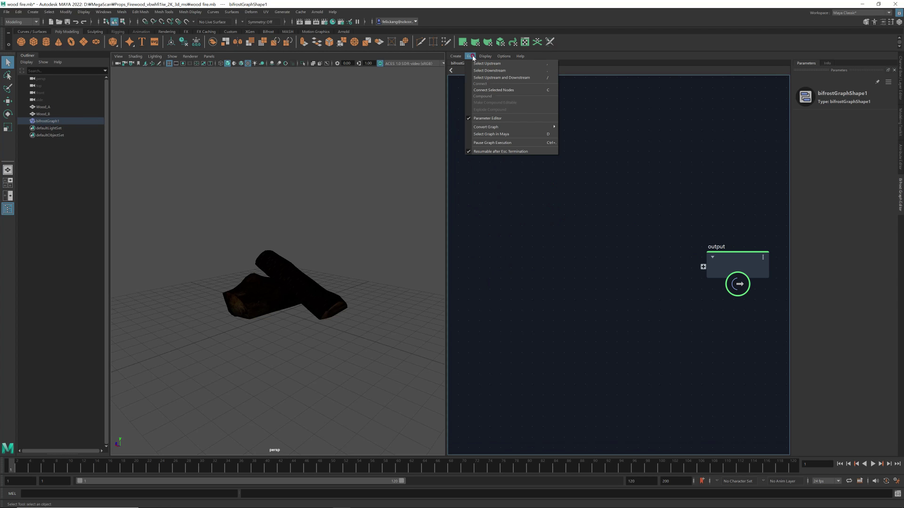
{"action": "mouse_move", "coordinate": [487, 58]}
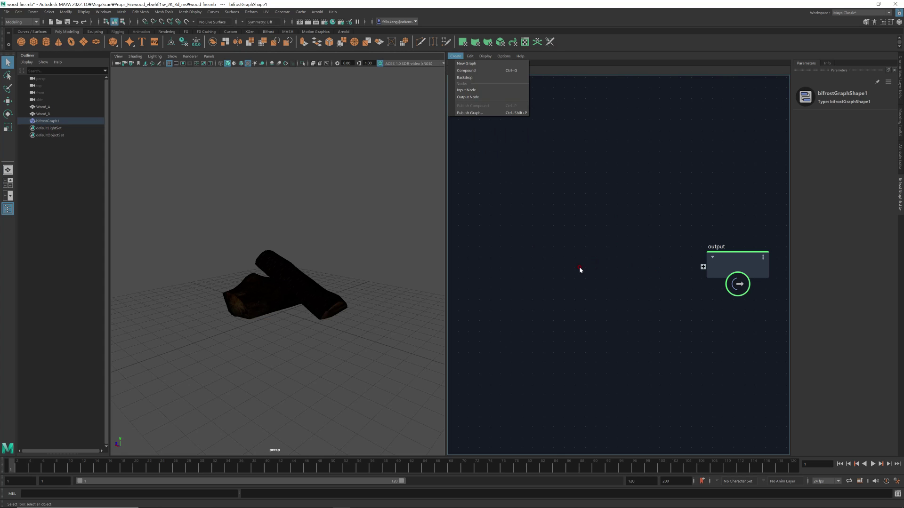
{"action": "left_click", "coordinate": [579, 269]}
Bring the Wood_A mesh from the Outliner into the Bifrost graph as an input node
{"action": "mouse_move", "coordinate": [330, 244]}
{"action": "left_mouse_down", "text": "alt"}
{"action": "mouse_move", "coordinate": [329, 258]}
{"action": "mouse_move", "coordinate": [333, 237]}
{"action": "mouse_move", "coordinate": [342, 247]}
{"action": "left_mouse_up", "text": "alt"}
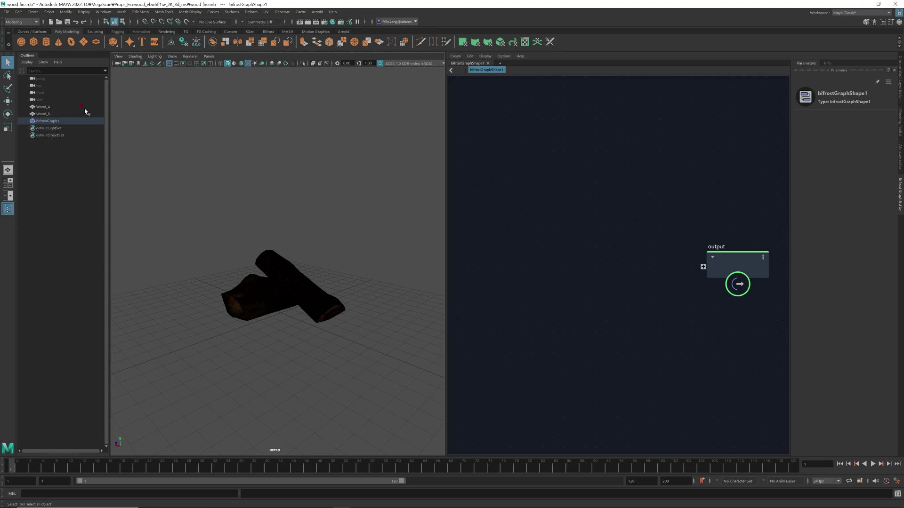
{"action": "left_click", "coordinate": [49, 107]}
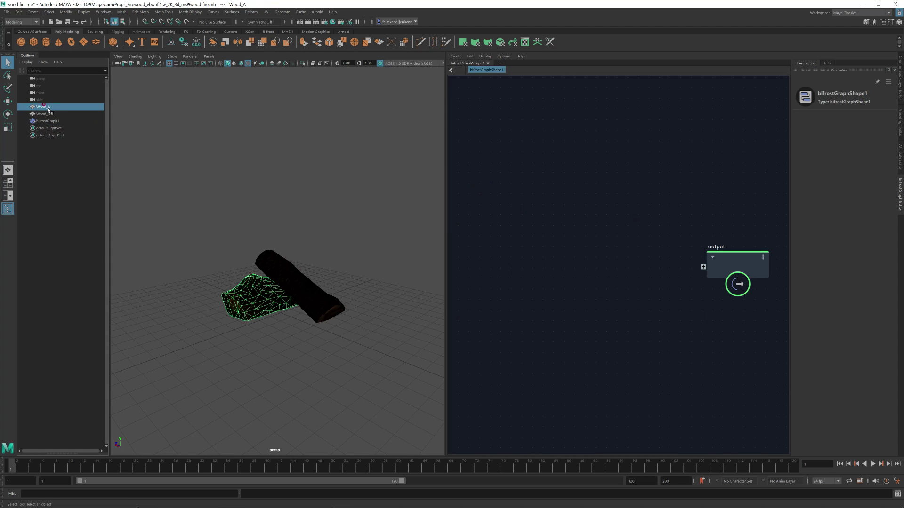
{"action": "left_click_drag", "start_coordinate": [39, 109], "coordinate": [526, 197]}
{"action": "left_click", "coordinate": [47, 115]}
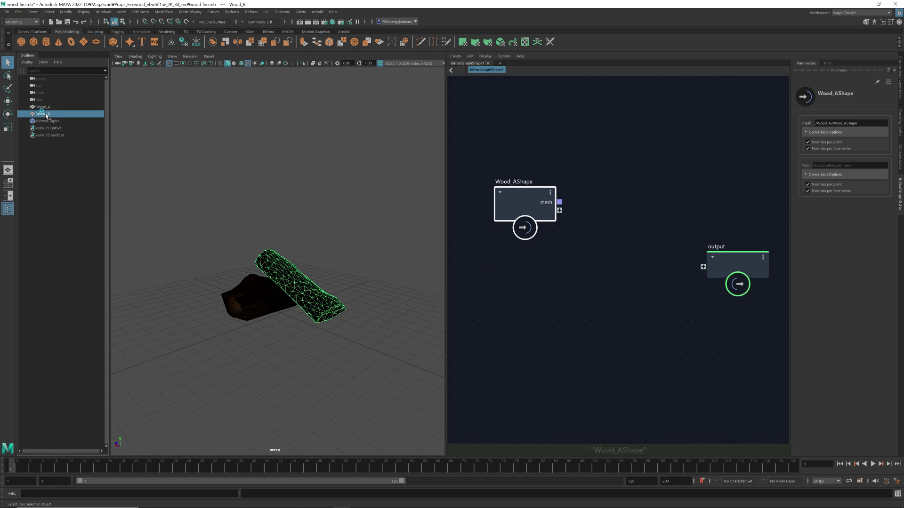
{"action": "left_click_drag", "start_coordinate": [77, 116], "coordinate": [516, 287]}
{"action": "left_click", "coordinate": [581, 366]}
{"action": "left_click_drag", "start_coordinate": [585, 371], "coordinate": [484, 269]}
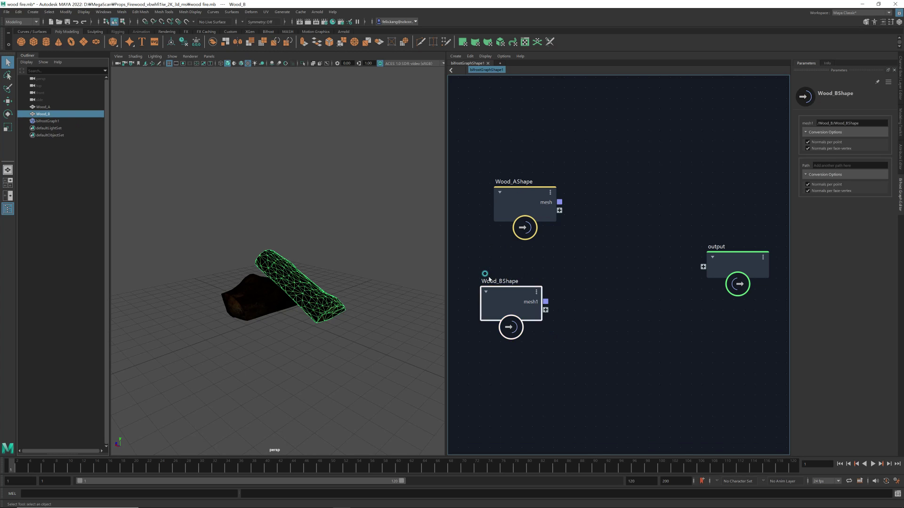
{"action": "key", "text": "Delete"}
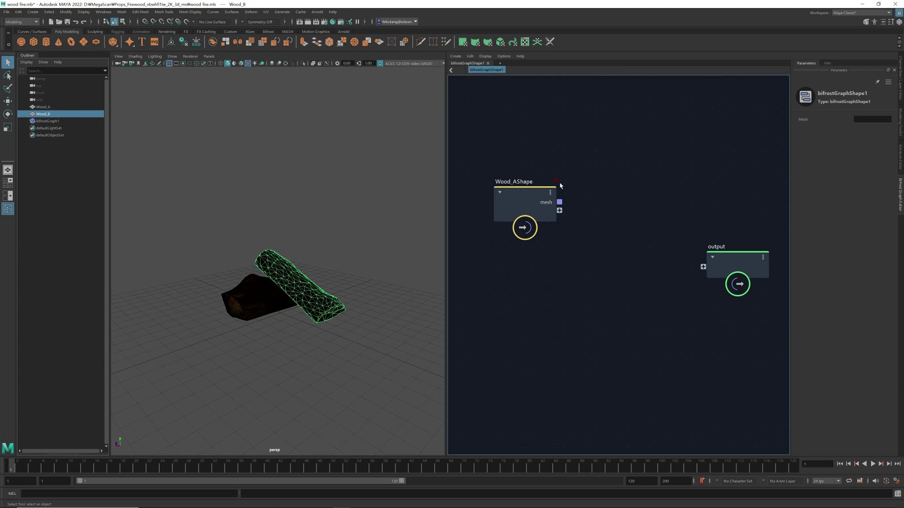
Connect the Wood_AShape node's mesh port to a new port on the output node and line up both nodes
{"action": "left_click_drag", "start_coordinate": [519, 190], "coordinate": [497, 246]}
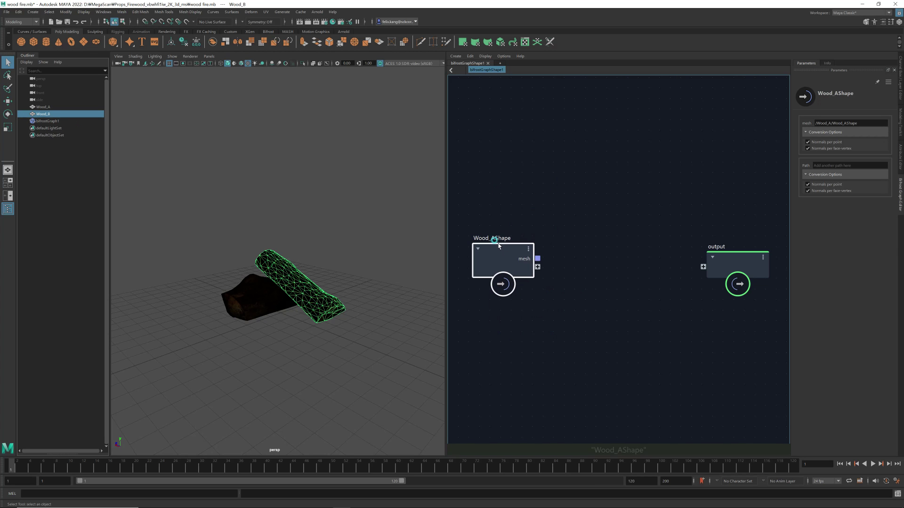
{"action": "left_click", "coordinate": [42, 107]}
{"action": "left_click_drag", "start_coordinate": [281, 281], "coordinate": [299, 288], "text": "alt"}
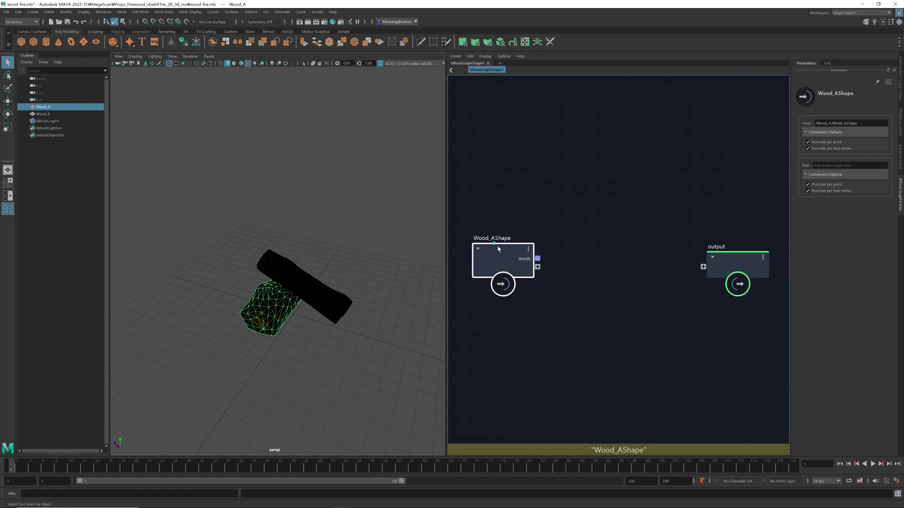
{"action": "left_click_drag", "start_coordinate": [506, 247], "coordinate": [499, 183]}
{"action": "mouse_move", "coordinate": [349, 313]}
{"action": "left_mouse_down", "text": "alt"}
{"action": "mouse_move", "coordinate": [347, 295]}
{"action": "mouse_move", "coordinate": [342, 303]}
{"action": "left_mouse_up", "text": "alt"}
{"action": "left_click_drag", "start_coordinate": [503, 180], "coordinate": [703, 266]}
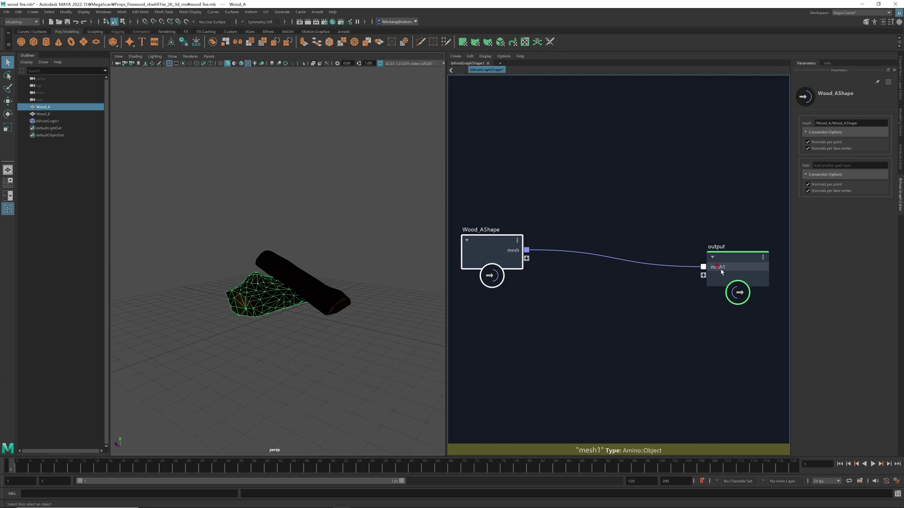
{"action": "mouse_move", "coordinate": [499, 248]}
{"action": "left_mouse_down"}
{"action": "mouse_move", "coordinate": [496, 266]}
{"action": "mouse_move", "coordinate": [497, 256]}
{"action": "left_mouse_up"}
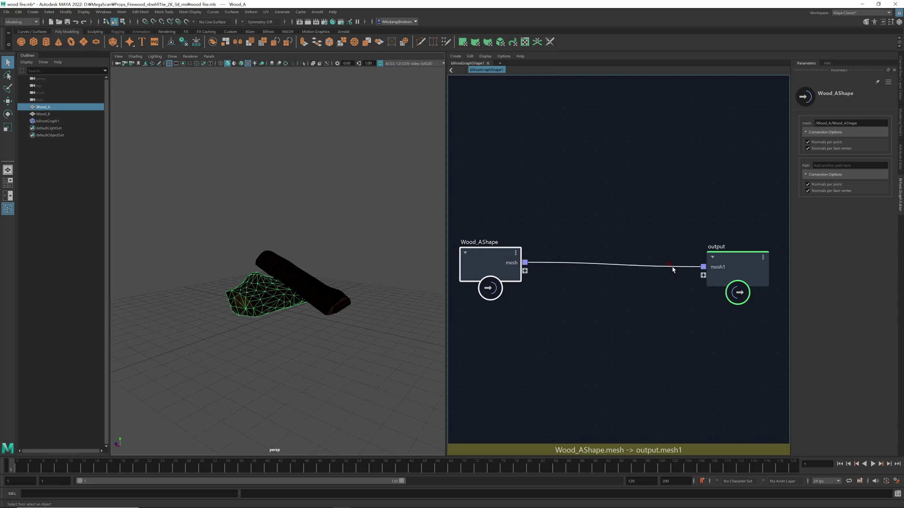
{"action": "left_click_drag", "start_coordinate": [744, 259], "coordinate": [748, 256]}
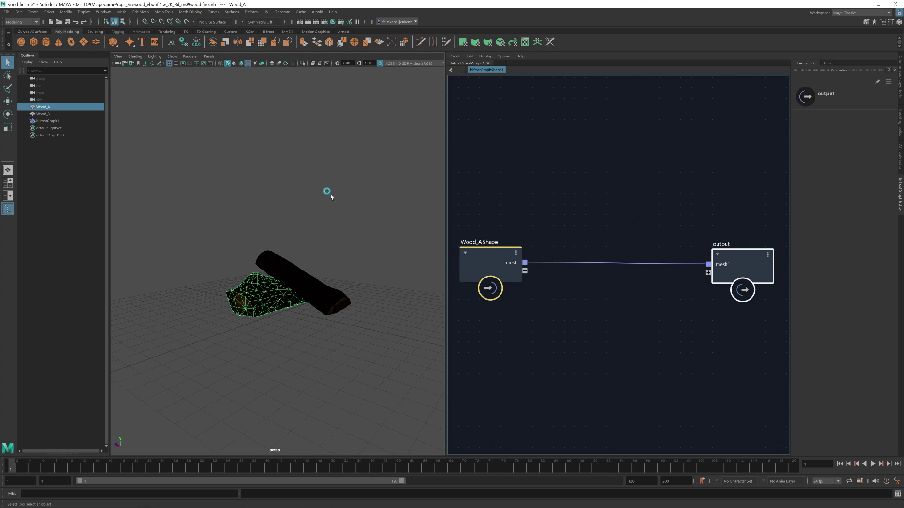
Move the bifrostGraph1 object about 7.3 units along Z, clear of the original logs
{"action": "left_click", "coordinate": [43, 121]}
{"action": "left_click_drag", "start_coordinate": [335, 280], "coordinate": [331, 295], "text": "alt"}
{"action": "key", "text": "w"}
{"action": "left_click_drag", "start_coordinate": [339, 330], "coordinate": [193, 294], "text": "alt"}
{"action": "left_click", "coordinate": [289, 236]}
{"action": "left_click_drag", "start_coordinate": [288, 236], "coordinate": [359, 298], "text": "alt"}
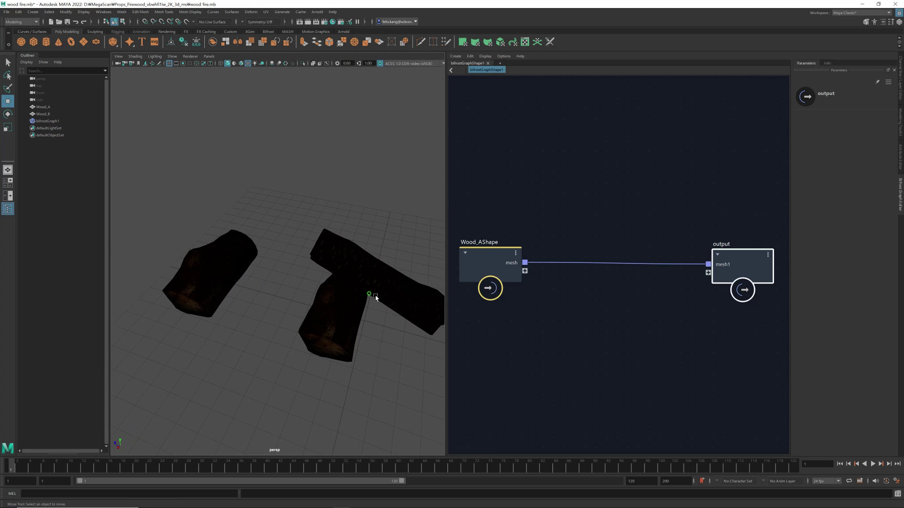
Try deforming the original Wood_A log by moving a group of vertices at its end upward
{"action": "left_click", "coordinate": [236, 258]}
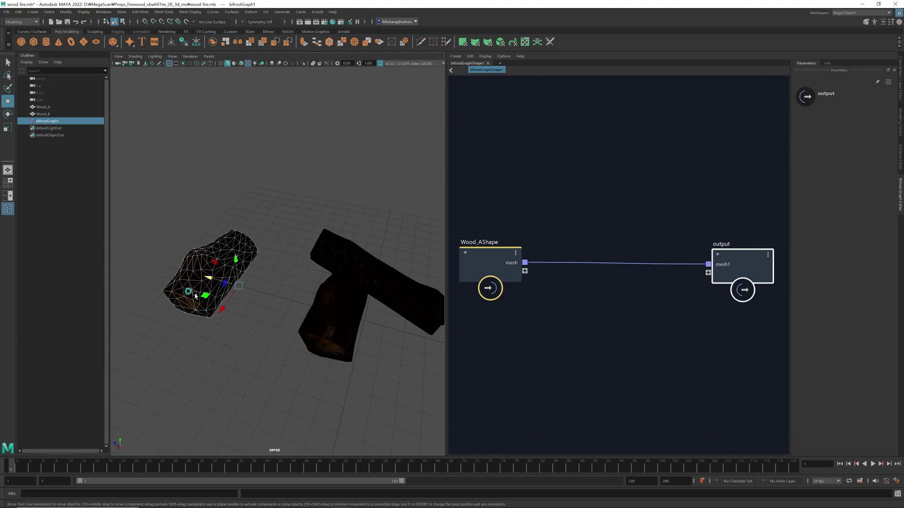
{"action": "left_click", "coordinate": [312, 324]}
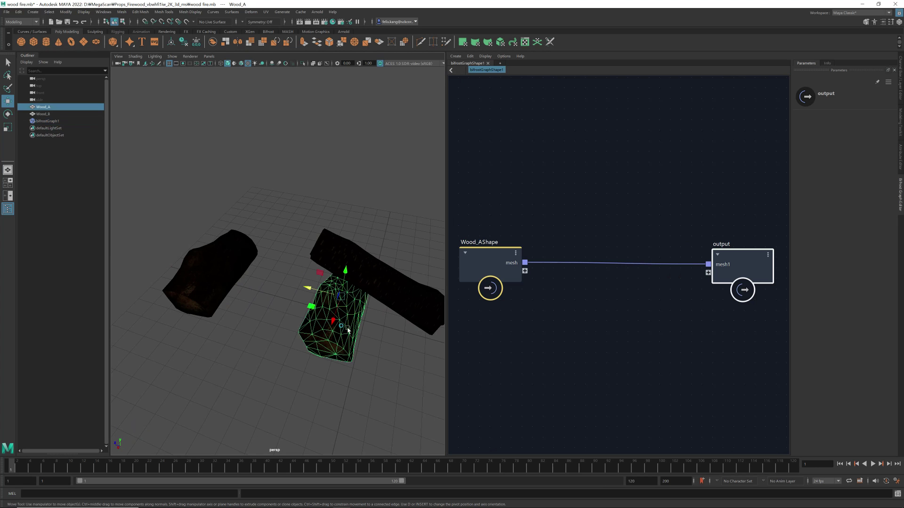
{"action": "left_click", "coordinate": [290, 317]}
{"action": "left_click", "coordinate": [306, 334]}
{"action": "key", "text": "F9"}
{"action": "left_click_drag", "start_coordinate": [294, 308], "coordinate": [321, 247]}
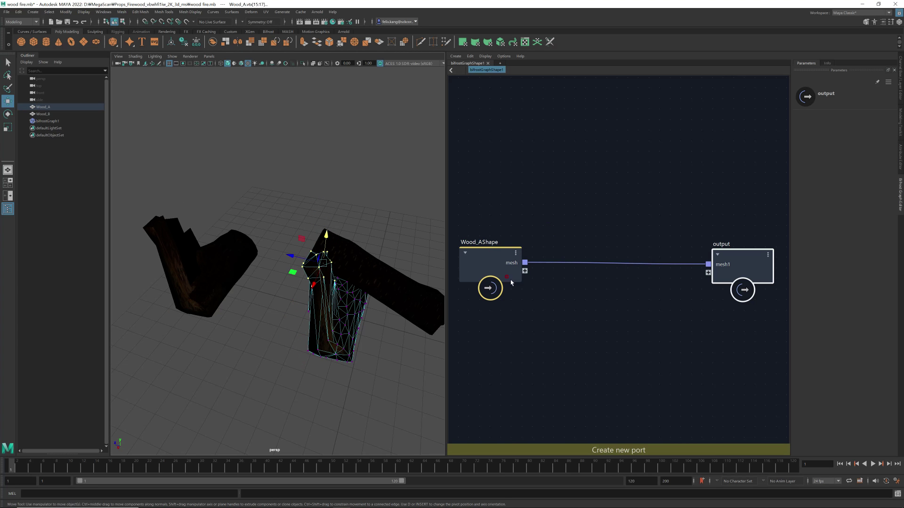
Return Wood_A to object selection and undo the vertex move
{"action": "left_click_drag", "start_coordinate": [374, 294], "coordinate": [339, 282], "text": "alt"}
{"action": "key", "text": "F8"}
{"action": "key", "text": "ctrl+z"}
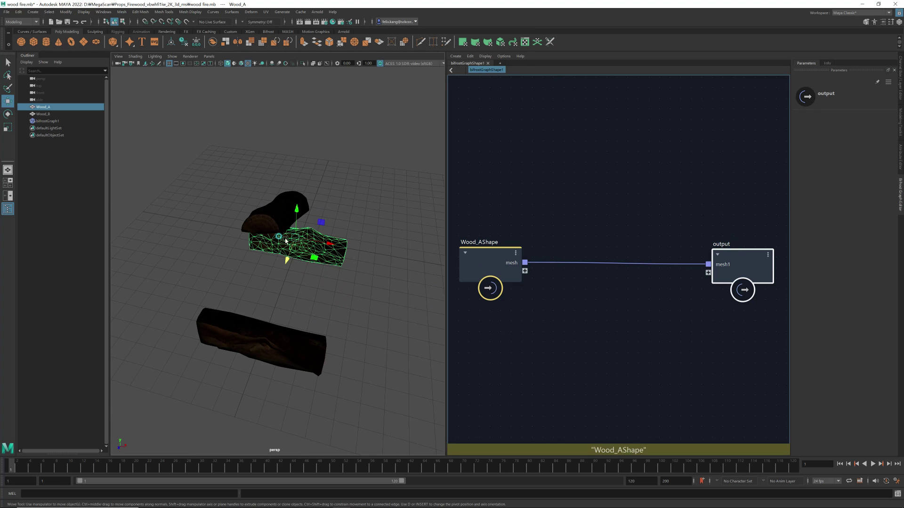
Show the Channel Box and compare the transform values of Wood_A and bifrostGraph1
{"action": "left_click", "coordinate": [894, 70]}
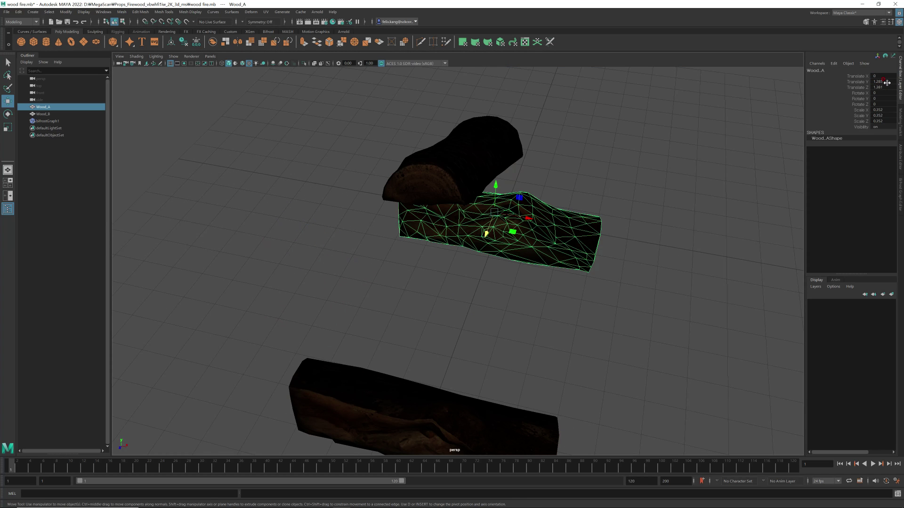
{"action": "left_click_drag", "start_coordinate": [616, 228], "coordinate": [589, 254], "text": "alt"}
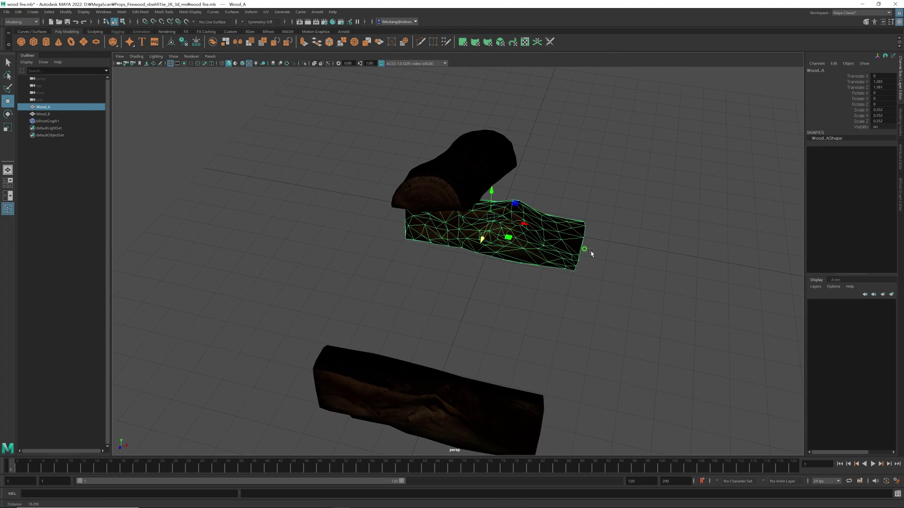
{"action": "left_click", "coordinate": [61, 121]}
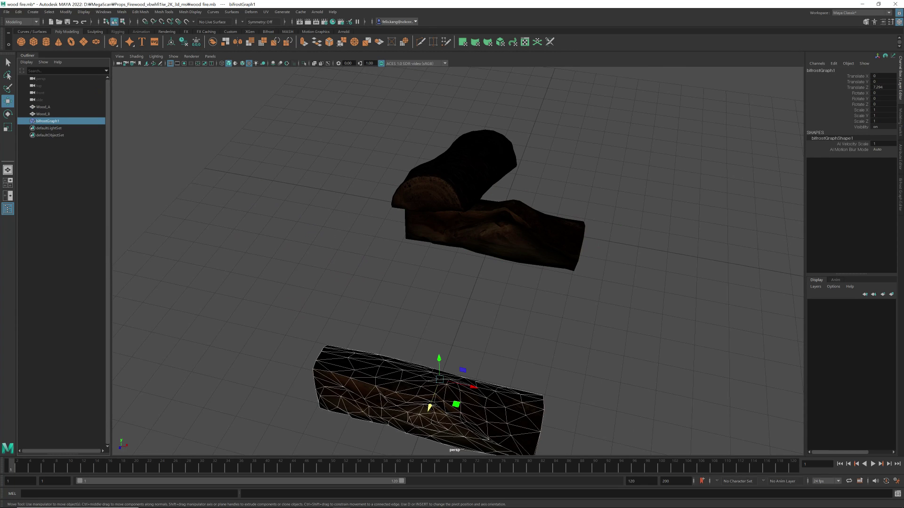
Set bifrostGraph1's Translate Z to 0 so it sits back over the original logs
{"action": "left_click", "coordinate": [882, 88]}
{"action": "type", "text": "0"}
{"action": "key", "text": "Return"}
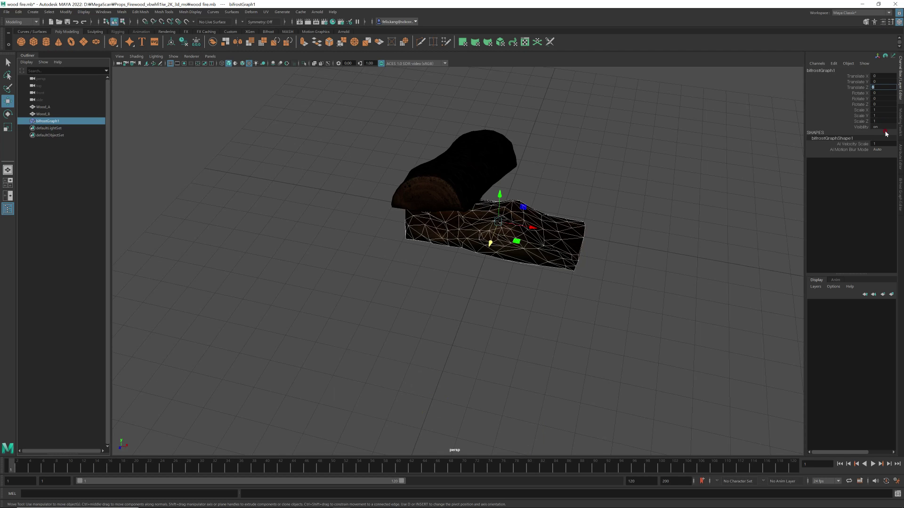
{"action": "left_click_drag", "start_coordinate": [605, 264], "coordinate": [668, 236], "text": "alt"}
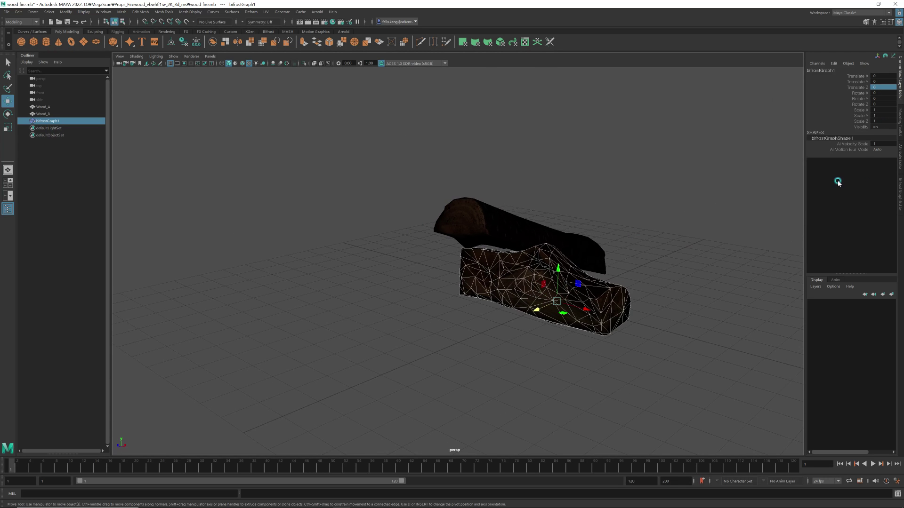
Show the Bifrost graph, reposition the Wood_AShape node higher than the output node, and deselect everything in the scene
{"action": "left_click", "coordinate": [900, 191]}
{"action": "left_click_drag", "start_coordinate": [496, 254], "coordinate": [513, 187]}
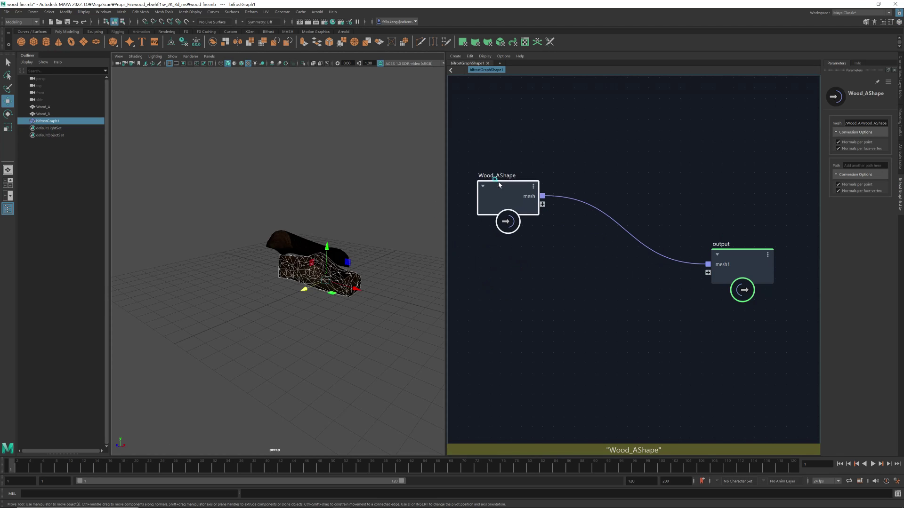
{"action": "left_click_drag", "start_coordinate": [347, 334], "coordinate": [249, 293], "text": "alt"}
{"action": "left_click", "coordinate": [231, 273]}
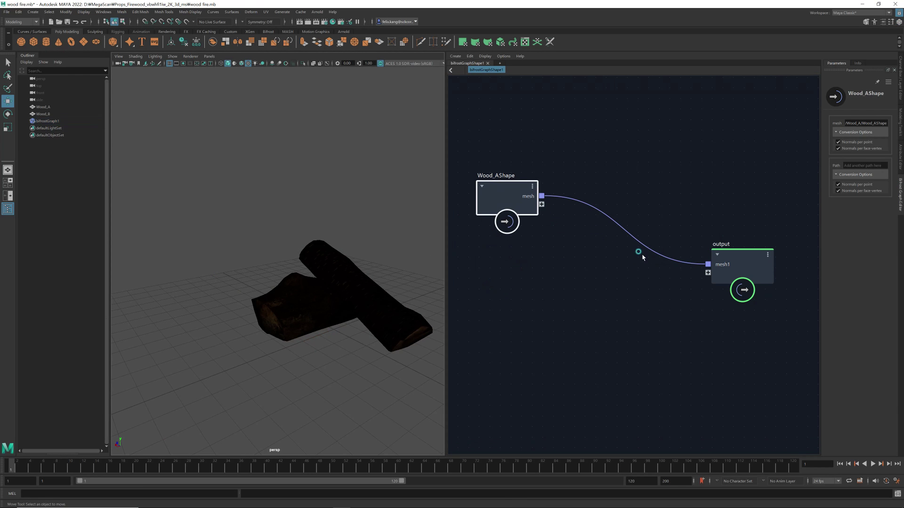
Delete the connection from Wood_AShape's mesh port to the output node's mesh1 port
{"action": "left_click_drag", "start_coordinate": [624, 182], "coordinate": [604, 324]}
{"action": "key", "text": "Delete"}
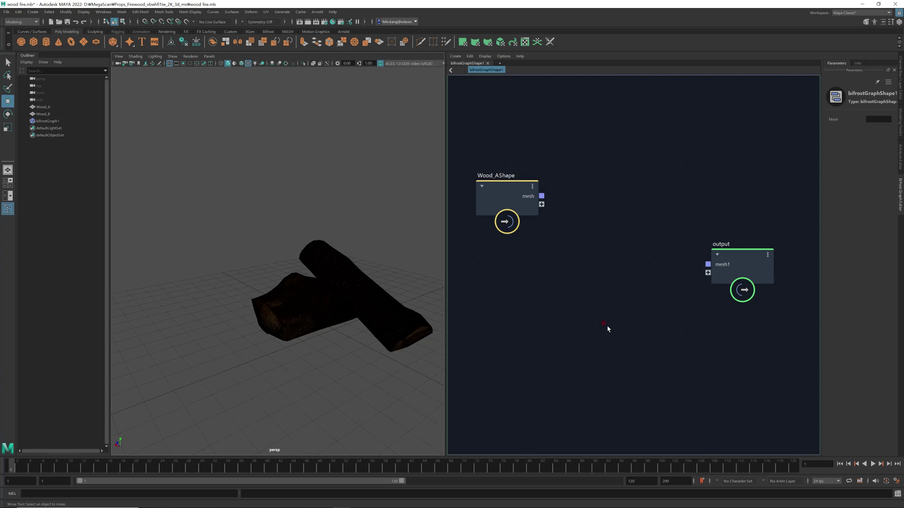
{"action": "key", "text": "ctrl+z"}
{"action": "left_click_drag", "start_coordinate": [661, 217], "coordinate": [632, 277]}
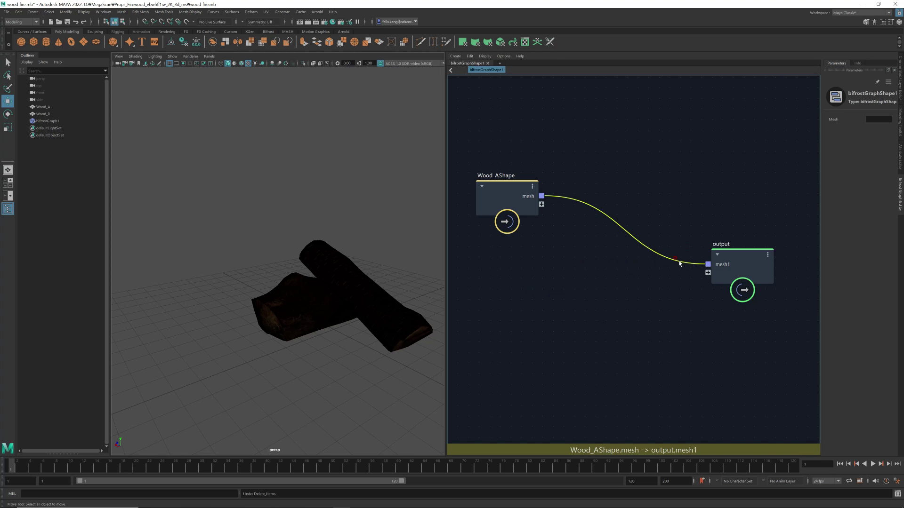
{"action": "key", "text": "Delete"}
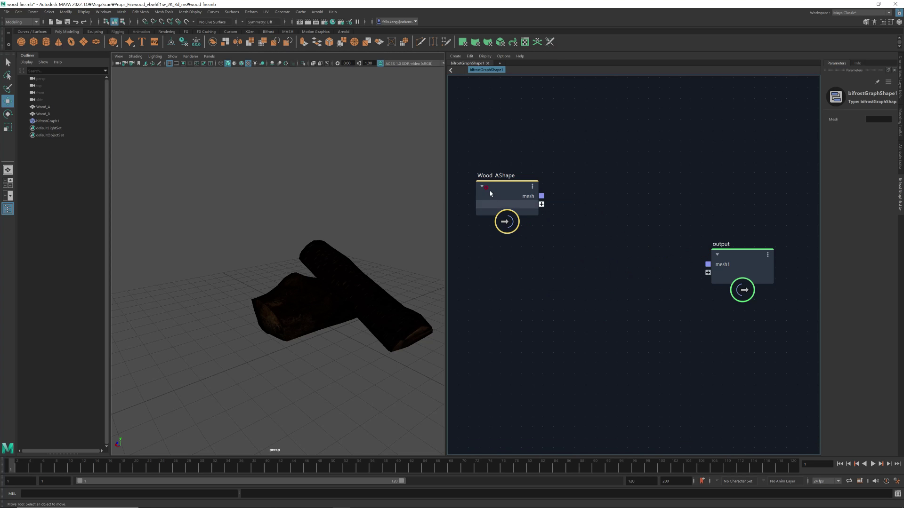
Place the Wood_AShape node level with the output node, leaving a wide gap between them for new nodes
{"action": "left_click_drag", "start_coordinate": [501, 188], "coordinate": [495, 248]}
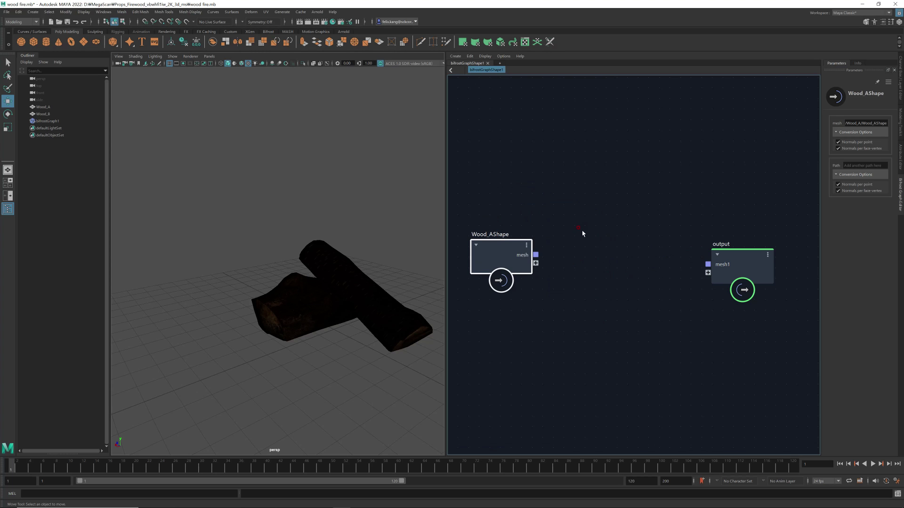
{"action": "left_click_drag", "start_coordinate": [502, 245], "coordinate": [495, 263]}
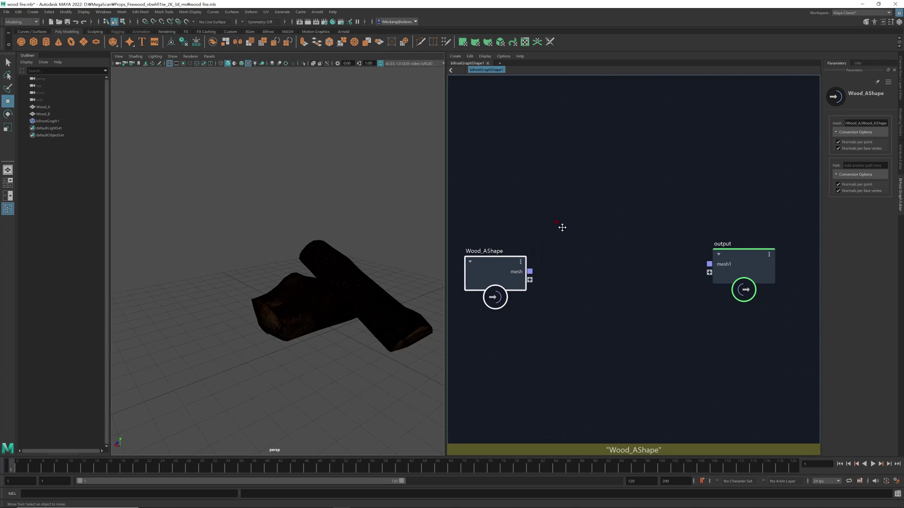
{"action": "left_click_drag", "start_coordinate": [518, 250], "coordinate": [504, 241]}
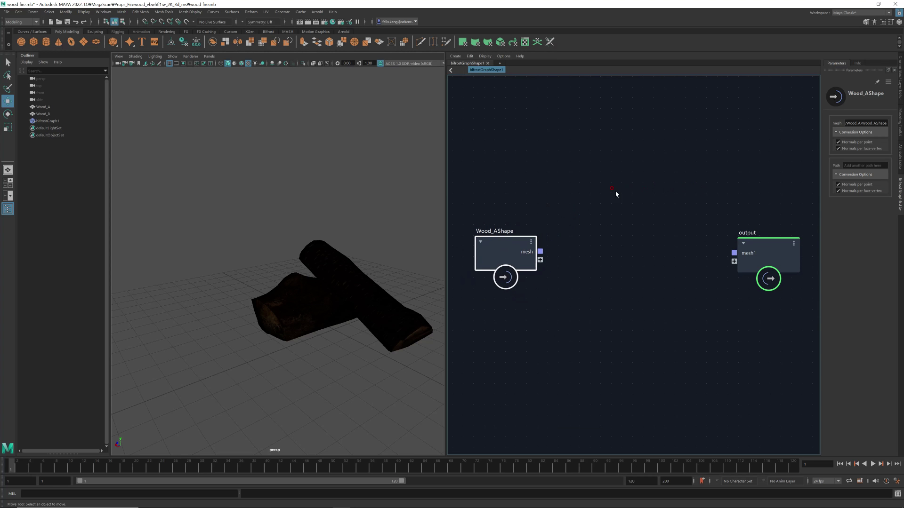
{"action": "right_click", "coordinate": [528, 137]}
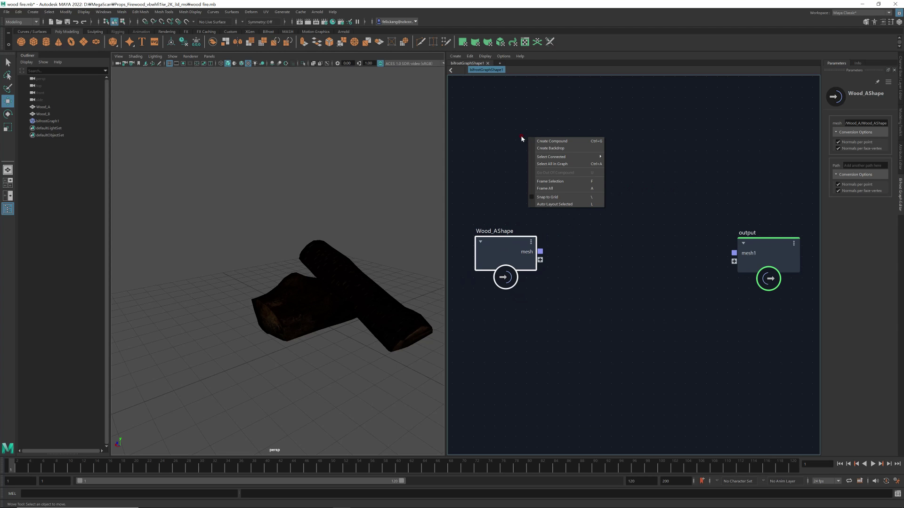
{"action": "mouse_move", "coordinate": [566, 159]}
{"action": "left_click", "coordinate": [679, 183]}
{"action": "left_click", "coordinate": [475, 56]}
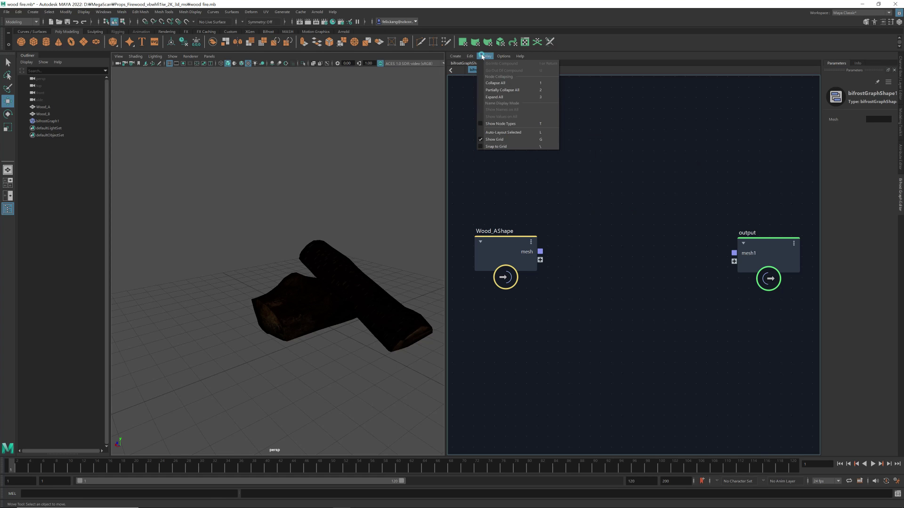
{"action": "left_click", "coordinate": [495, 56]}
{"action": "left_click", "coordinate": [485, 56]}
{"action": "mouse_move", "coordinate": [449, 56]}
{"action": "left_click", "coordinate": [540, 141]}
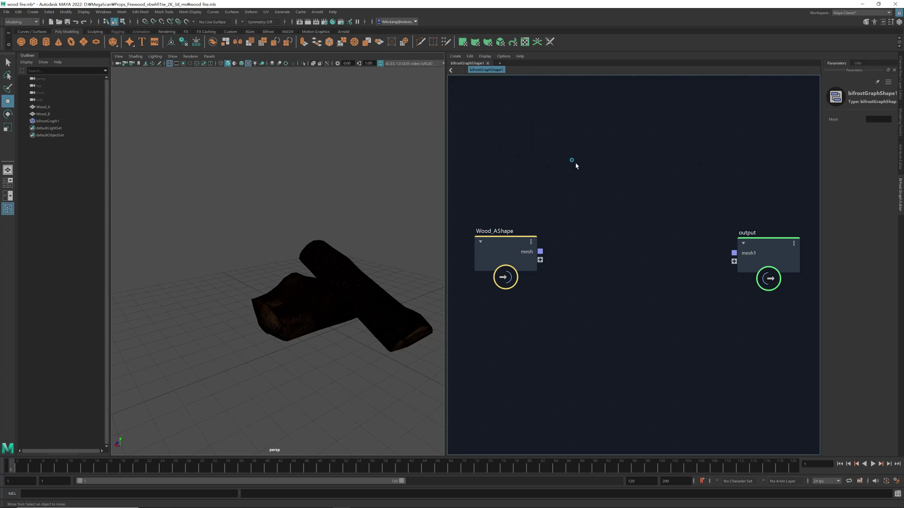
Add a source_air node to the graph and place it above and between the Wood_AShape and output nodes
{"action": "key", "text": "Tab"}
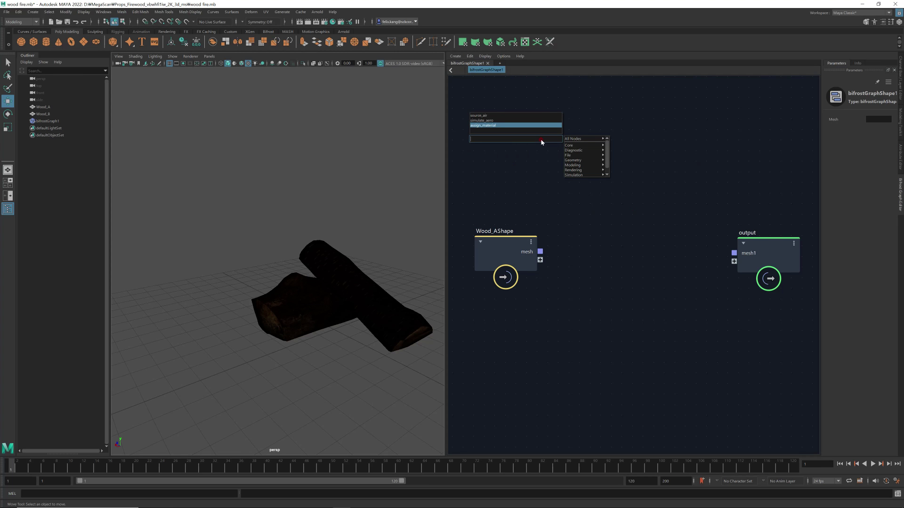
{"action": "mouse_move", "coordinate": [583, 141]}
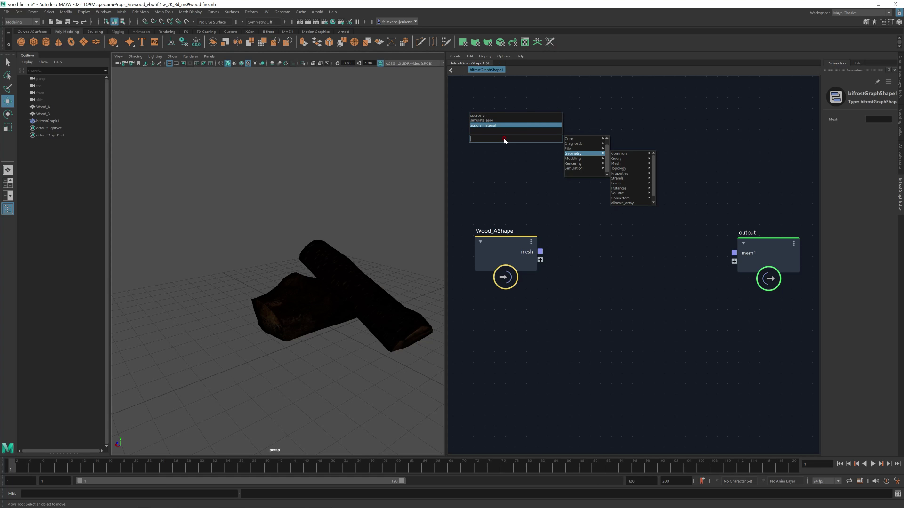
{"action": "type", "text": "so"}
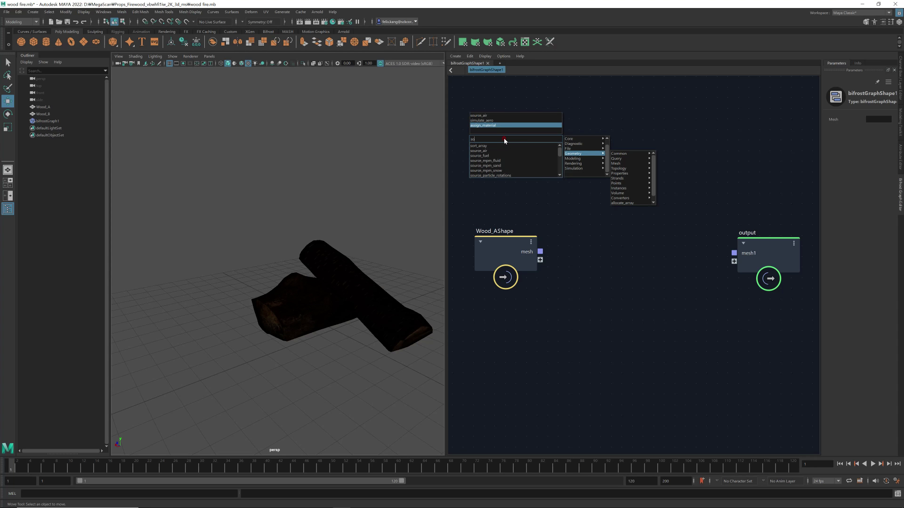
{"action": "type", "text": "ur"}
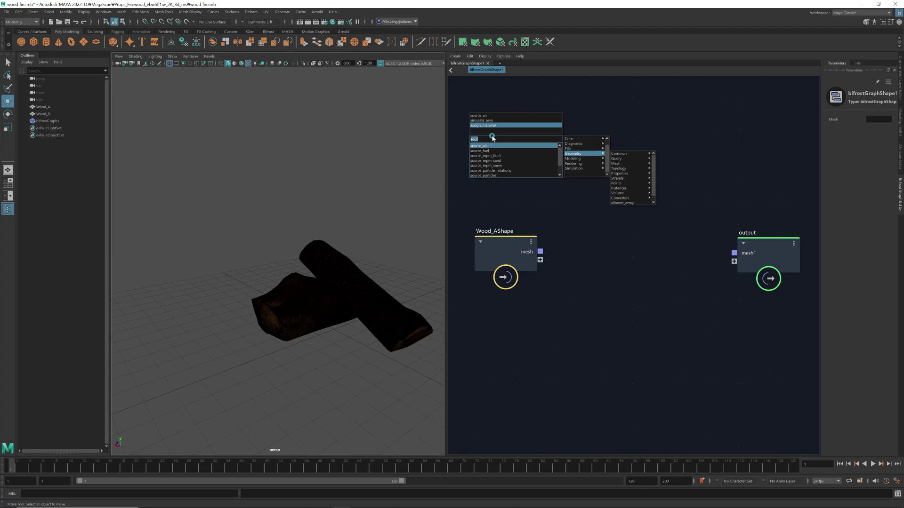
{"action": "type", "text": "sa"}
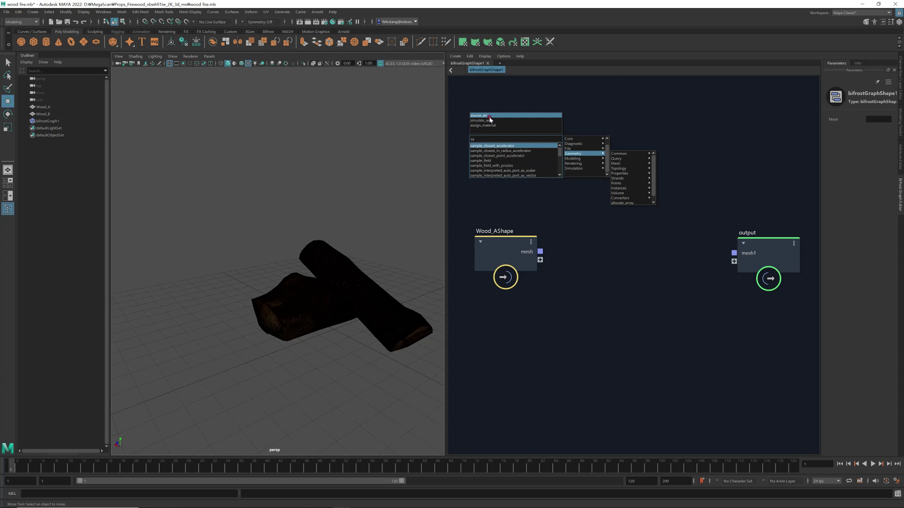
{"action": "type", "text": "i"}
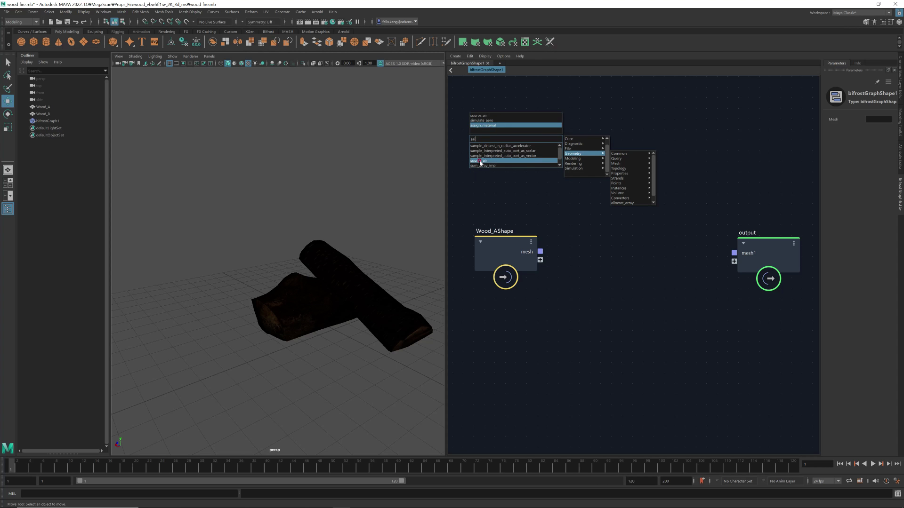
{"action": "scroll", "coordinate": [490, 162], "scroll_direction": "down", "scroll_amount": 1}
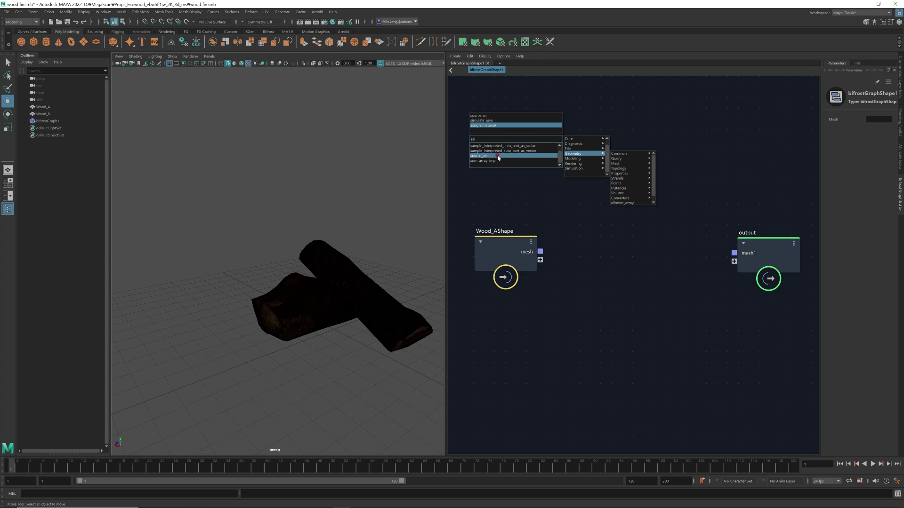
{"action": "left_click", "coordinate": [498, 158]}
{"action": "left_click_drag", "start_coordinate": [529, 146], "coordinate": [572, 170]}
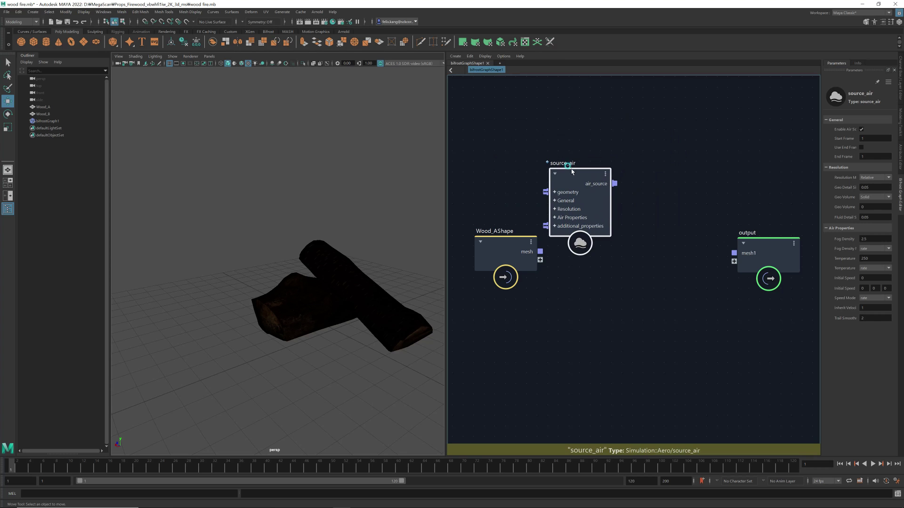
Add a simulate_aero node and place it between source_air and the output node
{"action": "left_click", "coordinate": [644, 125]}
{"action": "key", "text": "Tab"}
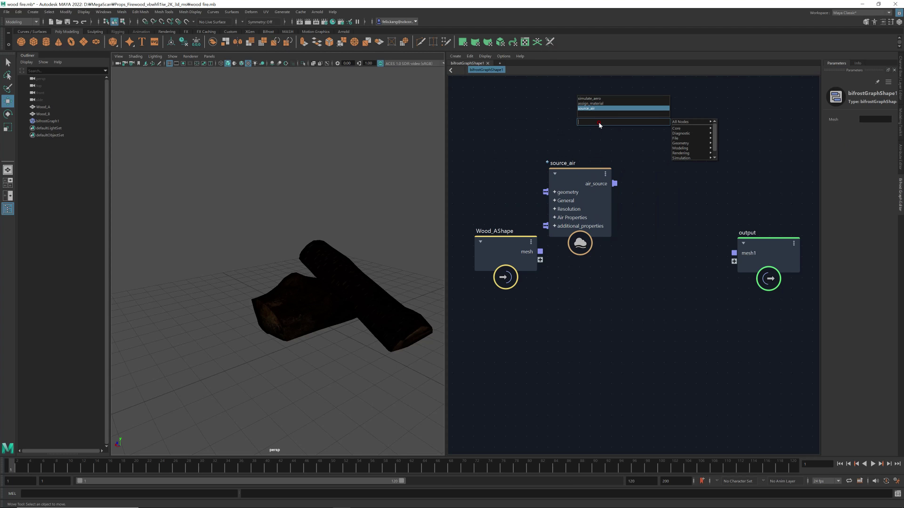
{"action": "type", "text": "sa"}
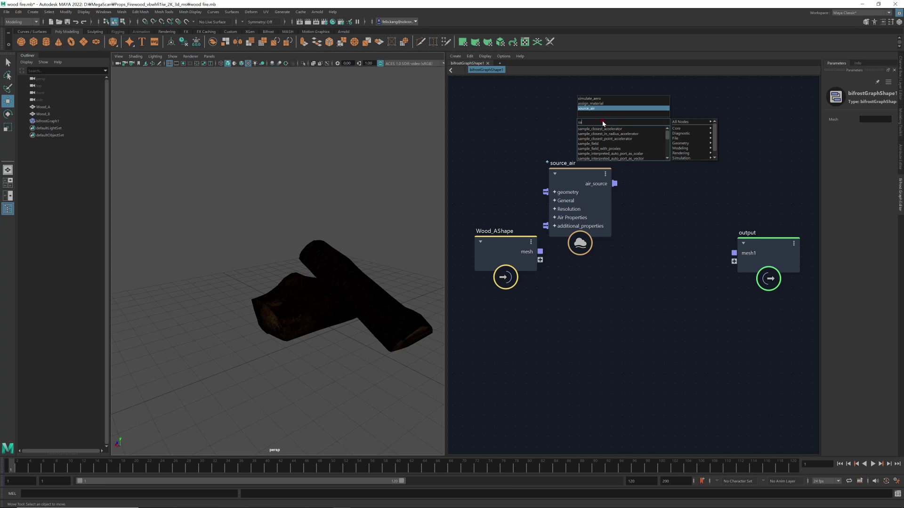
{"action": "type", "text": "ero"}
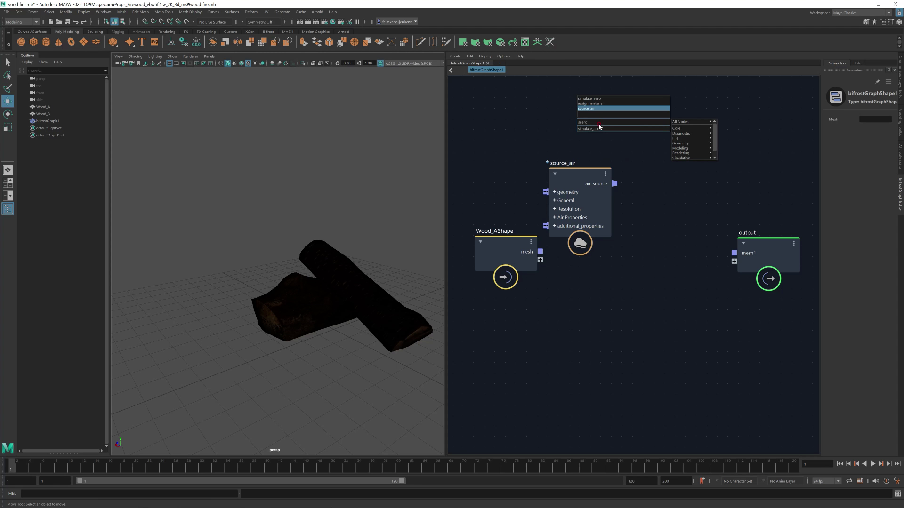
{"action": "left_click", "coordinate": [598, 128]}
{"action": "left_click_drag", "start_coordinate": [645, 131], "coordinate": [669, 218]}
Line up Wood_AShape beside source_air and connect its mesh port to source_air's geometry port
{"action": "left_click_drag", "start_coordinate": [582, 173], "coordinate": [592, 224]}
{"action": "left_click_drag", "start_coordinate": [506, 242], "coordinate": [485, 184]}
{"action": "left_click_drag", "start_coordinate": [578, 225], "coordinate": [578, 184]}
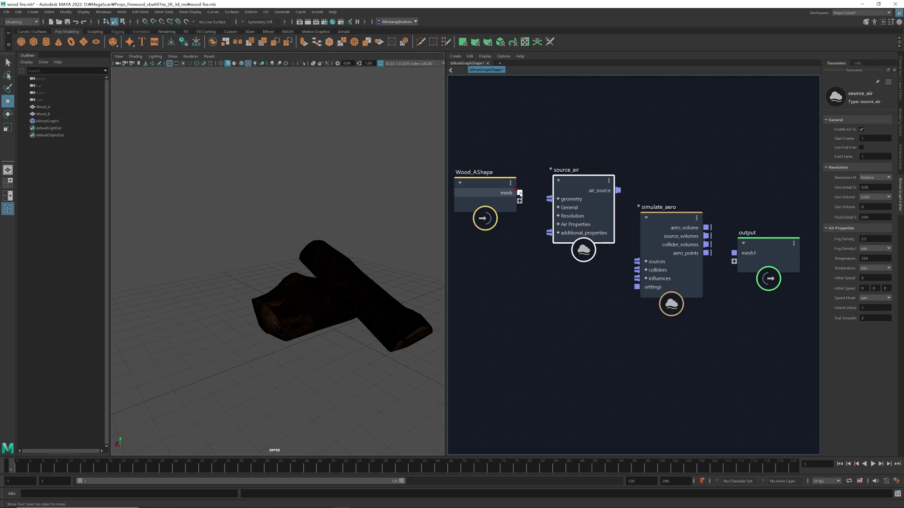
{"action": "left_click_drag", "start_coordinate": [520, 194], "coordinate": [552, 203]}
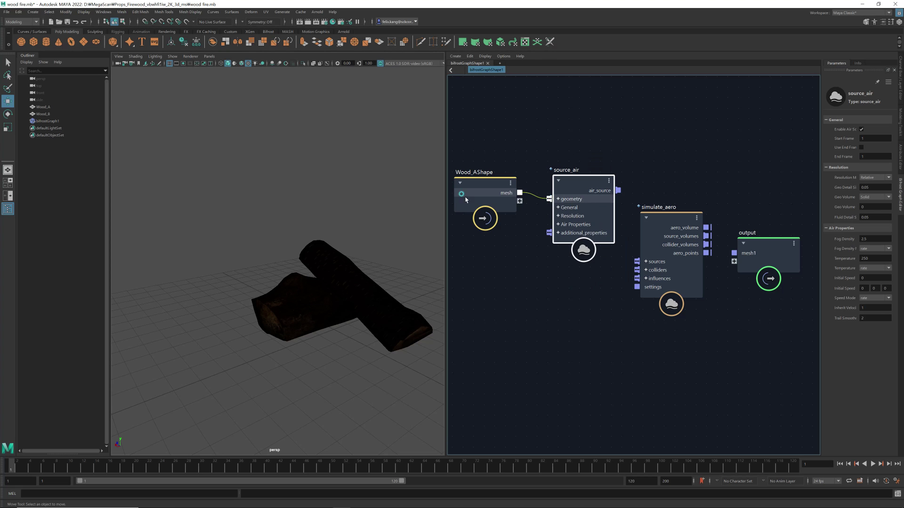
{"action": "left_click_drag", "start_coordinate": [488, 187], "coordinate": [489, 192]}
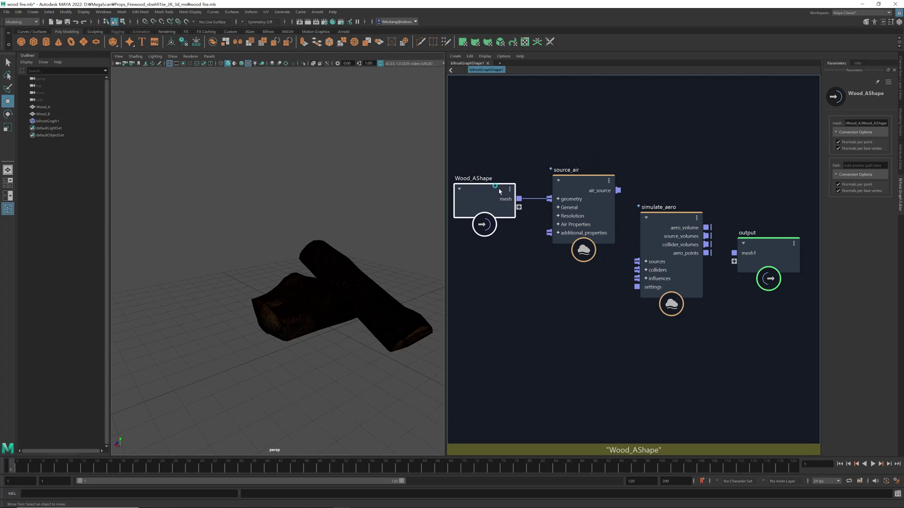
Connect source_air's air_source to simulate_aero's sources port and arrange the Wood_AShape, source_air and simulate_aero nodes in a row
{"action": "left_click_drag", "start_coordinate": [582, 184], "coordinate": [638, 262]}
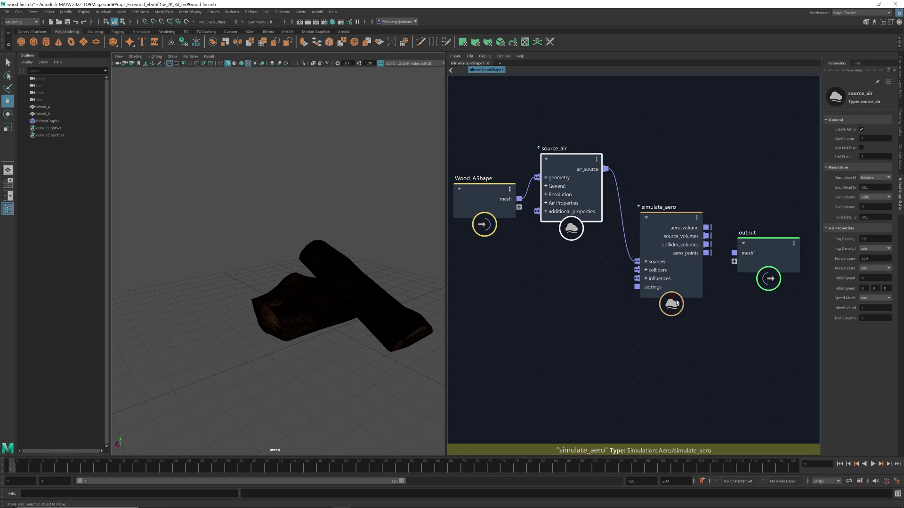
{"action": "left_click_drag", "start_coordinate": [684, 216], "coordinate": [659, 181]}
{"action": "left_click_drag", "start_coordinate": [496, 186], "coordinate": [494, 158]}
{"action": "left_click_drag", "start_coordinate": [558, 159], "coordinate": [568, 167]}
{"action": "left_click_drag", "start_coordinate": [660, 174], "coordinate": [665, 171]}
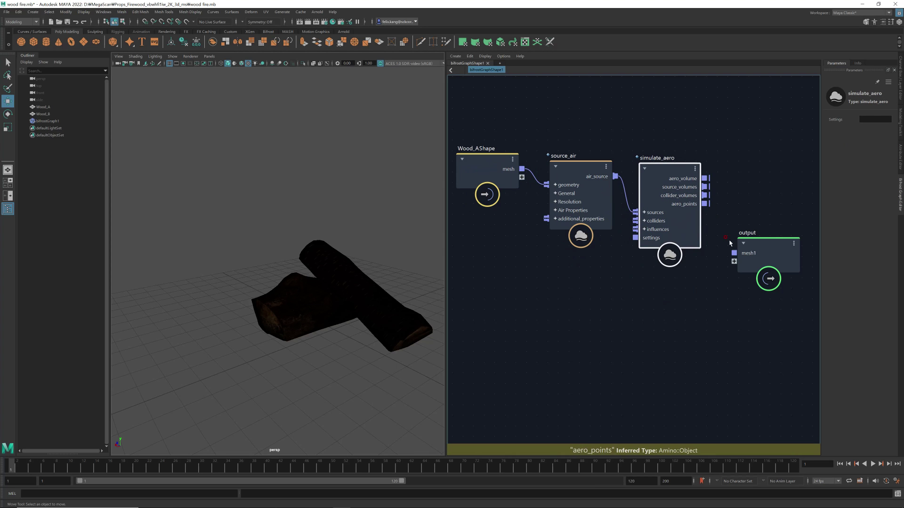
Play the timeline briefly to check the simulation in the viewport, and return to the first frame
{"action": "left_click", "coordinate": [873, 465]}
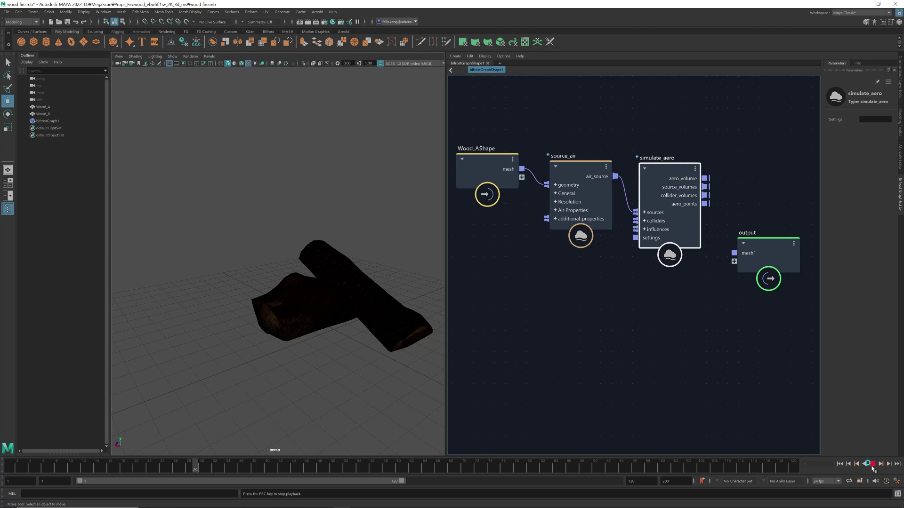
{"action": "left_click", "coordinate": [840, 464]}
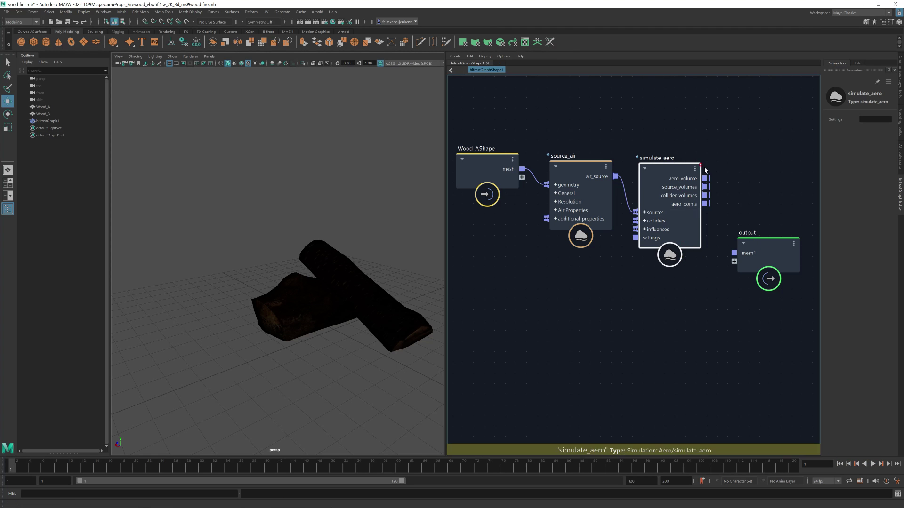
Align the output node beside simulate_aero and connect aero_volume to a new port on the output node
{"action": "left_click_drag", "start_coordinate": [658, 166], "coordinate": [652, 174]}
{"action": "left_click_drag", "start_coordinate": [760, 243], "coordinate": [776, 177]}
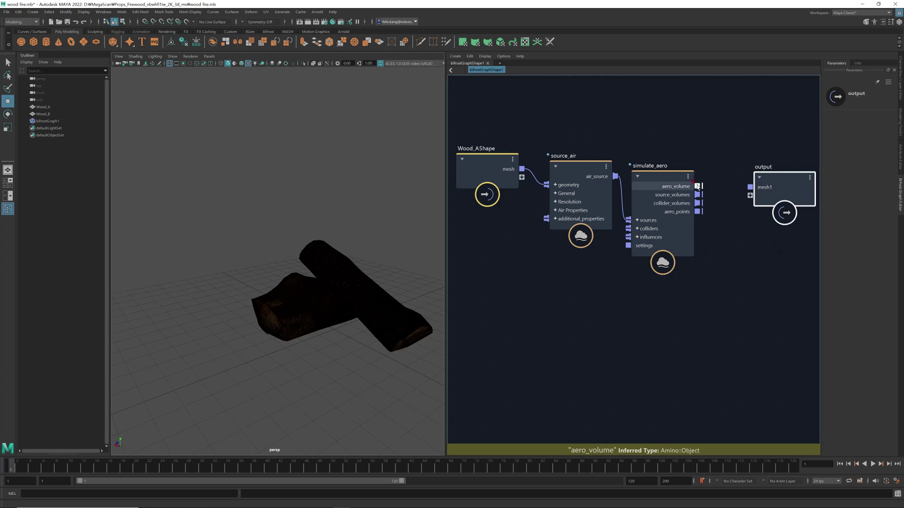
{"action": "left_click_drag", "start_coordinate": [697, 186], "coordinate": [752, 198]}
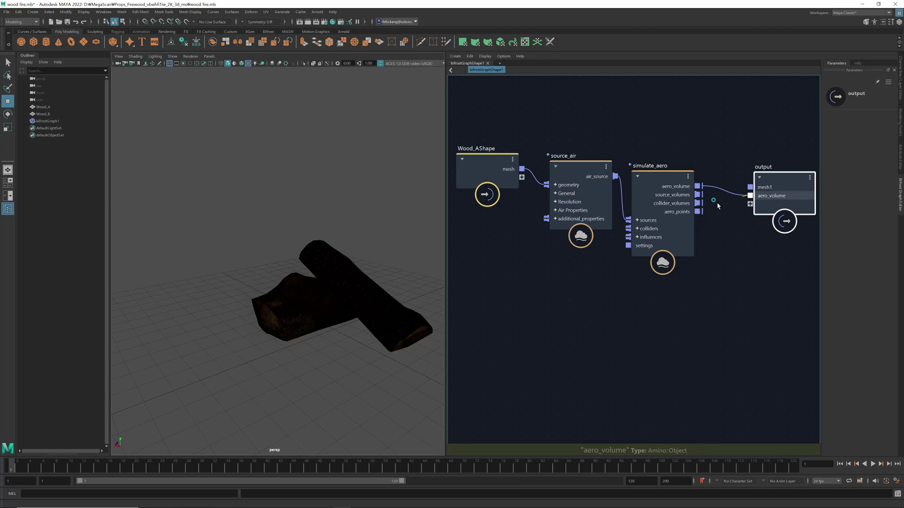
Try rerouting the aero_volume connection into the output node's mesh1 port, and restore it to the aero_volume port
{"action": "left_click", "coordinate": [733, 187]}
{"action": "mouse_move", "coordinate": [750, 195]}
{"action": "left_mouse_down"}
{"action": "mouse_move", "coordinate": [714, 194]}
{"action": "mouse_move", "coordinate": [750, 188]}
{"action": "left_mouse_up"}
{"action": "left_click", "coordinate": [725, 186]}
{"action": "key", "text": "Delete"}
{"action": "left_click_drag", "start_coordinate": [698, 186], "coordinate": [749, 183]}
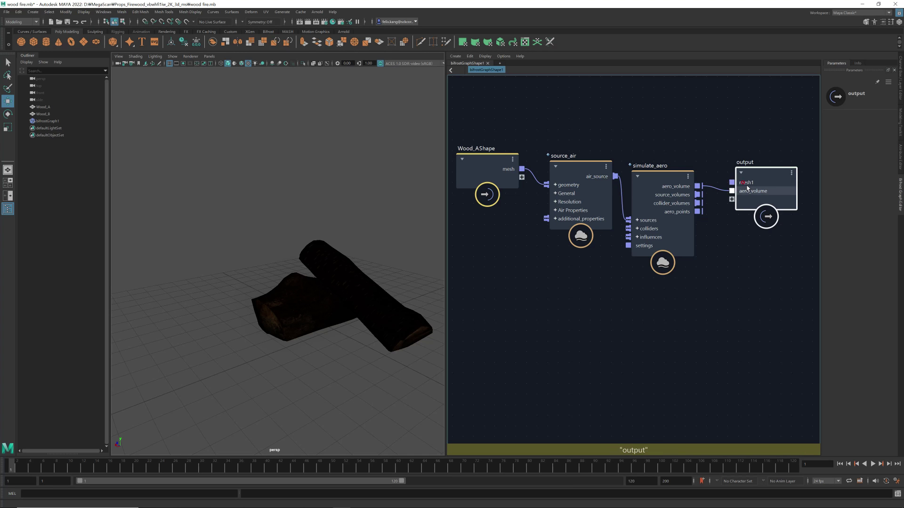
Delete the unused mesh1 port from the output node
{"action": "right_click", "coordinate": [749, 184]}
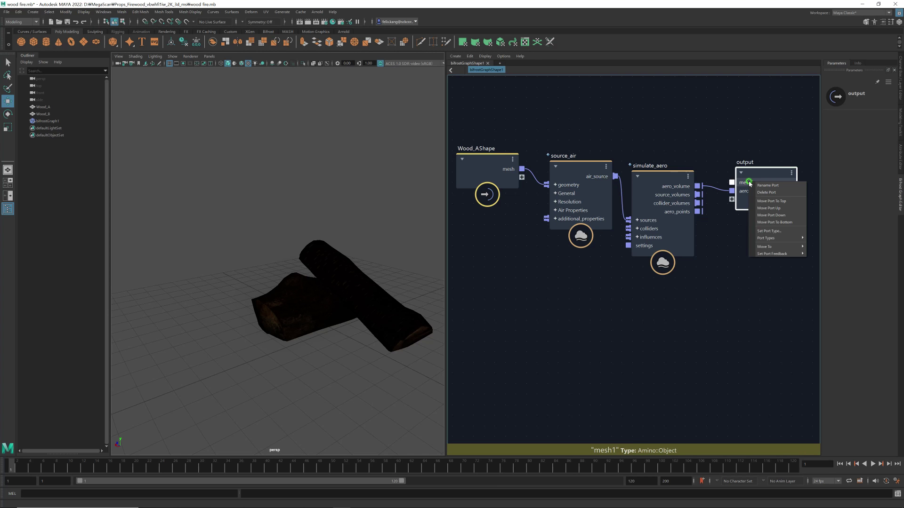
{"action": "left_click", "coordinate": [770, 193]}
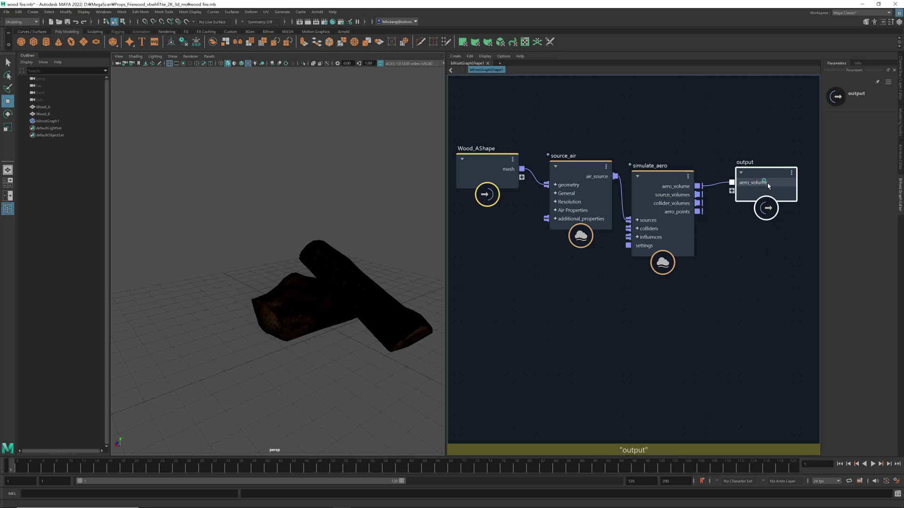
{"action": "left_click", "coordinate": [751, 183]}
{"action": "left_click", "coordinate": [752, 183]}
{"action": "right_click", "coordinate": [752, 184]}
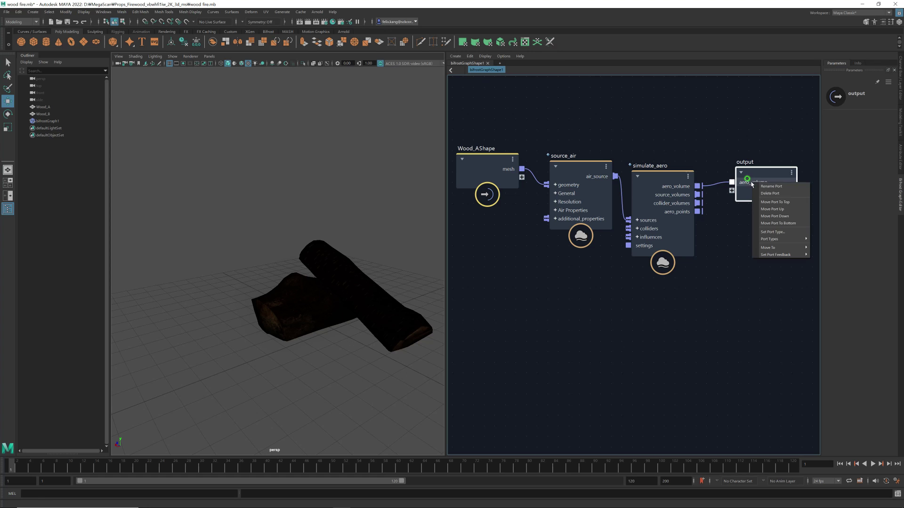
{"action": "left_click", "coordinate": [775, 188]}
{"action": "left_click_drag", "start_coordinate": [442, 239], "coordinate": [698, 134]}
{"action": "left_click", "coordinate": [717, 153]}
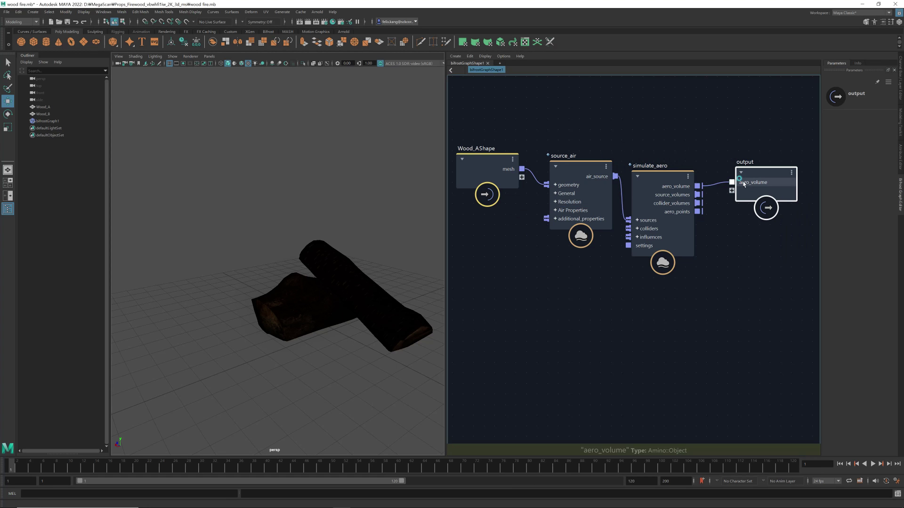
{"action": "right_click", "coordinate": [752, 184]}
{"action": "left_click", "coordinate": [766, 187]}
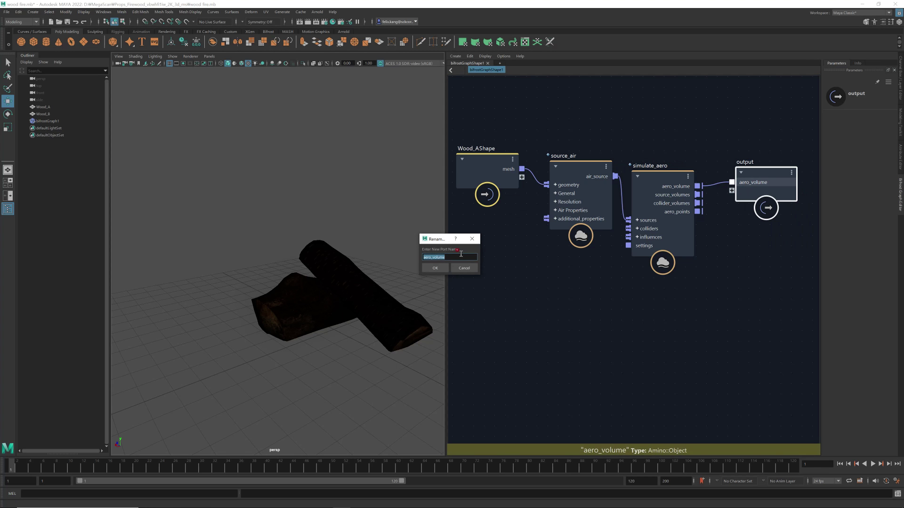
{"action": "left_click", "coordinate": [464, 269]}
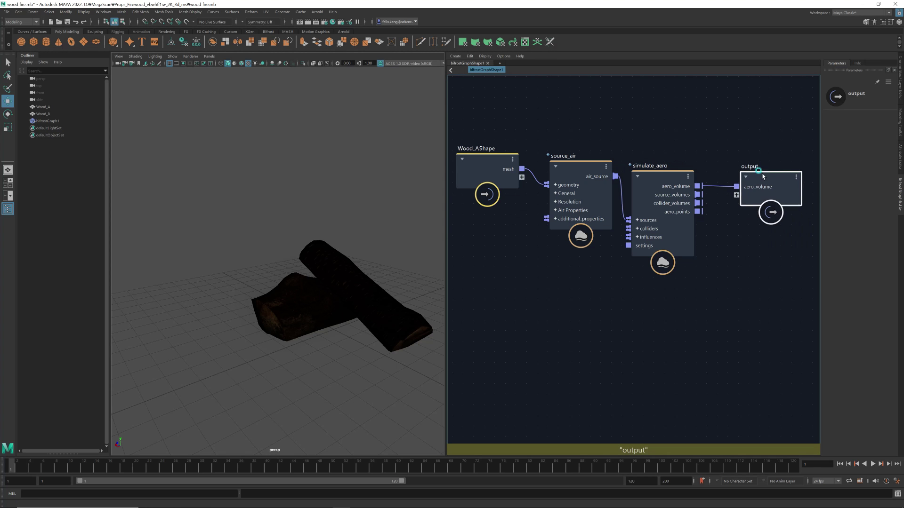
Reposition the simulate_aero node and the output node beside each other in the graph
{"action": "left_click_drag", "start_coordinate": [656, 175], "coordinate": [666, 151]}
{"action": "left_click_drag", "start_coordinate": [772, 181], "coordinate": [777, 170]}
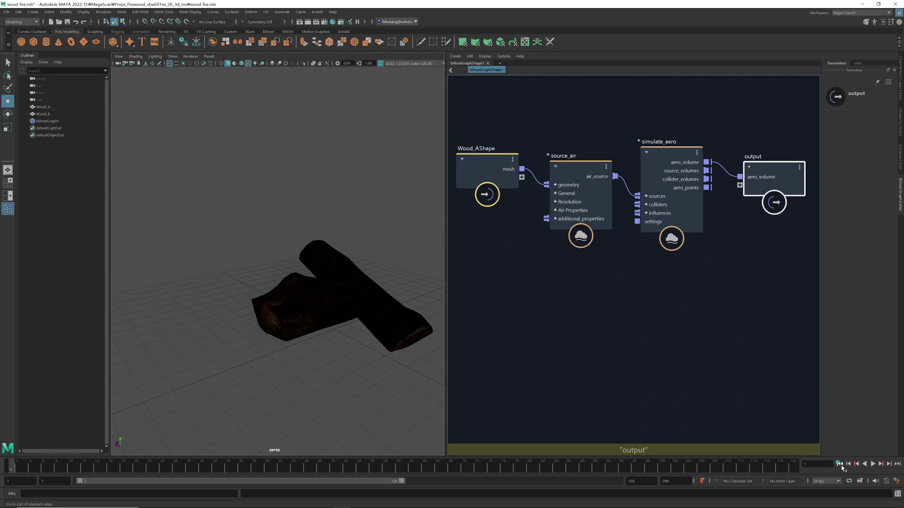
Play the simulation to check the smoke rising from the firewood in the viewport, and return to the first frame
{"action": "left_click", "coordinate": [872, 464]}
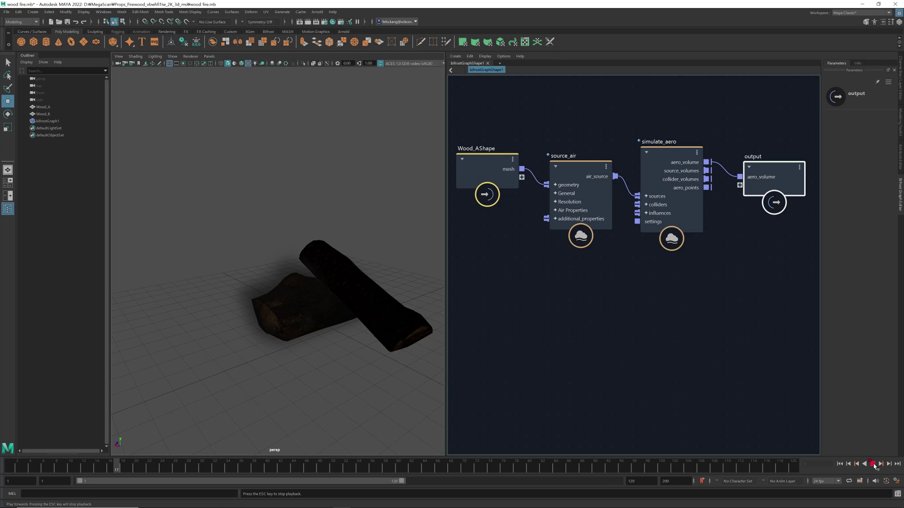
{"action": "right_click_drag", "start_coordinate": [399, 358], "coordinate": [234, 336], "text": "alt"}
{"action": "left_click_drag", "start_coordinate": [234, 335], "coordinate": [295, 318], "text": "alt"}
{"action": "right_click_drag", "start_coordinate": [300, 317], "coordinate": [357, 323], "text": "alt"}
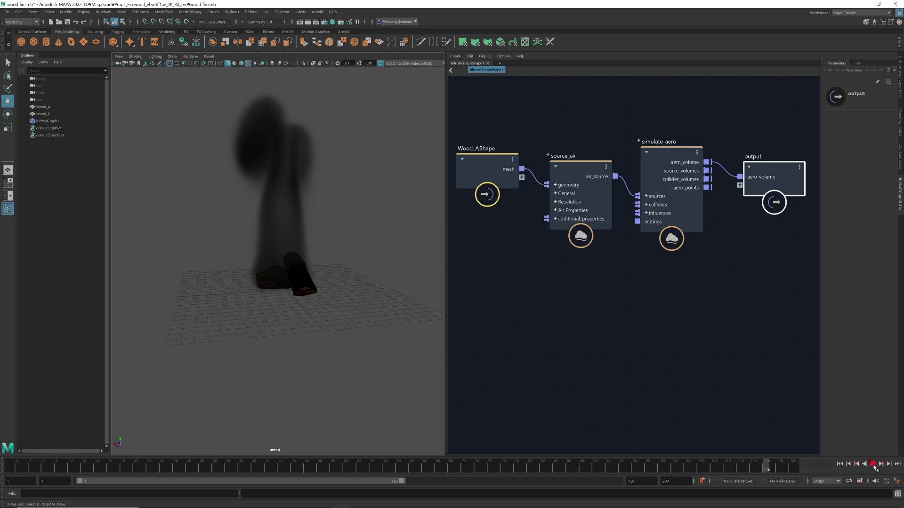
{"action": "left_click", "coordinate": [873, 464]}
{"action": "left_click", "coordinate": [840, 464]}
Add the Wood_B log mesh to the graph and connect its mesh1 output to simulate_aero's colliders port
{"action": "left_click_drag", "start_coordinate": [316, 284], "coordinate": [311, 323], "text": "alt"}
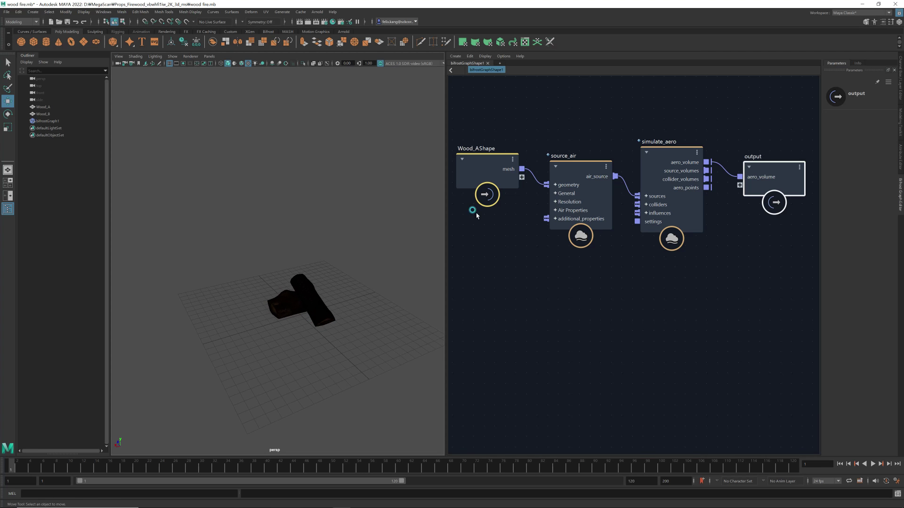
{"action": "left_click", "coordinate": [326, 321]}
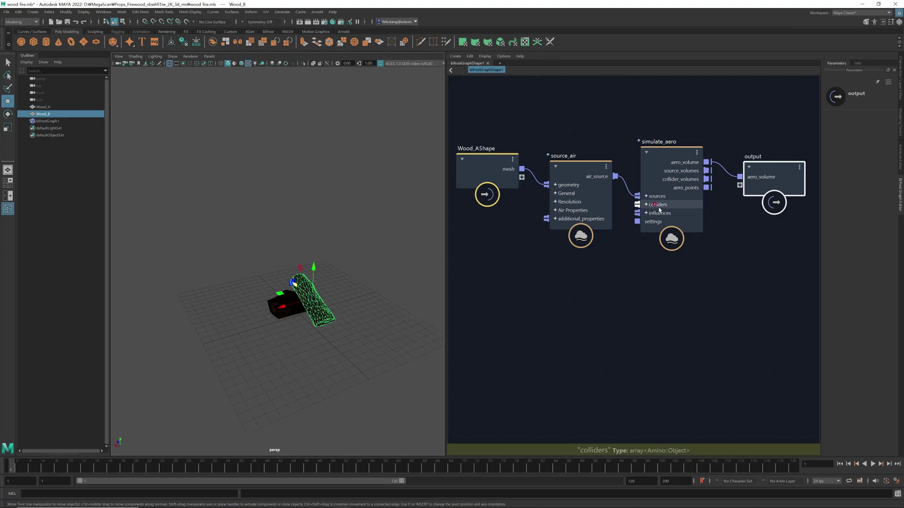
{"action": "left_click_drag", "start_coordinate": [660, 147], "coordinate": [680, 179]}
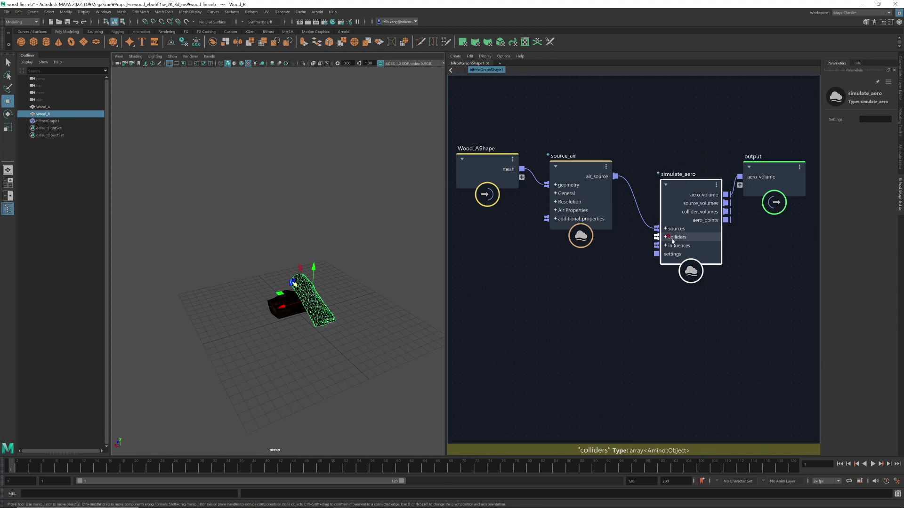
{"action": "left_click_drag", "start_coordinate": [576, 165], "coordinate": [566, 135]}
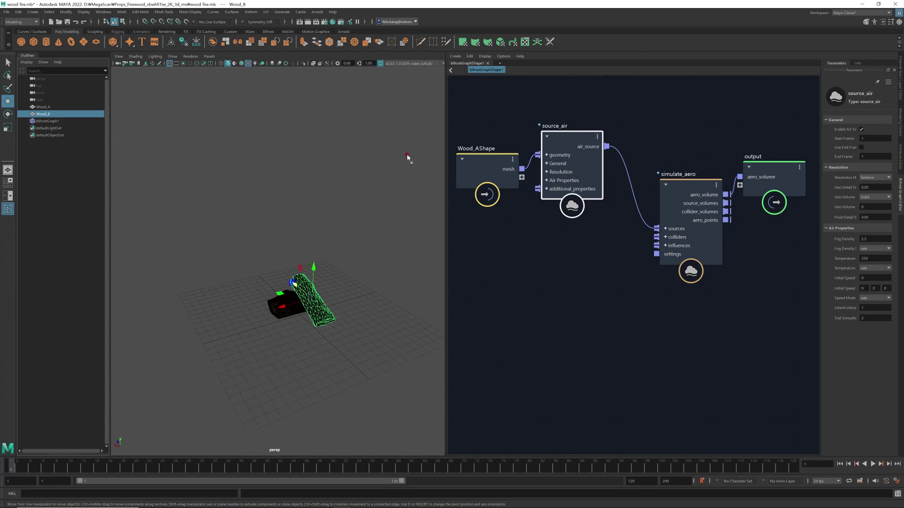
{"action": "left_click_drag", "start_coordinate": [518, 281], "coordinate": [658, 238]}
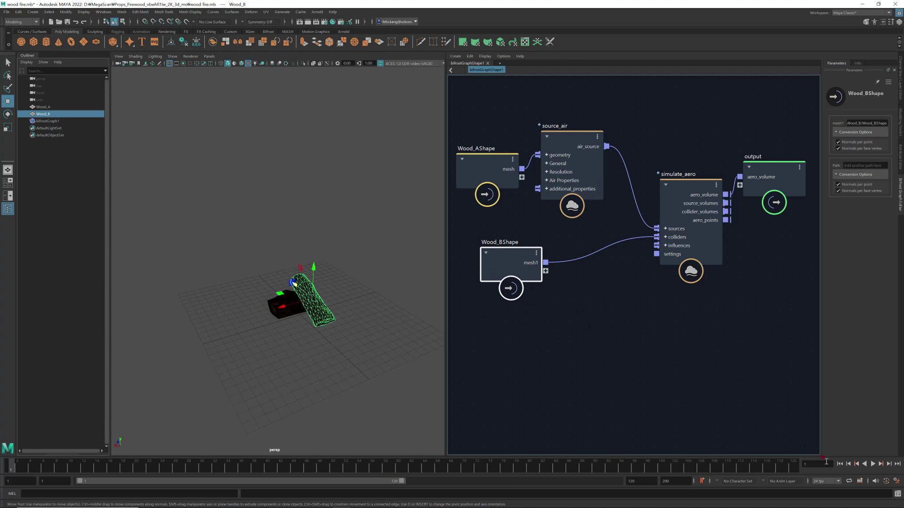
Play the simulation with the Wood_B collider connected, stop it, and inspect the smoke around the logs
{"action": "left_click", "coordinate": [326, 353]}
{"action": "left_click_drag", "start_coordinate": [326, 353], "coordinate": [350, 356], "text": "alt"}
{"action": "left_click", "coordinate": [873, 464]}
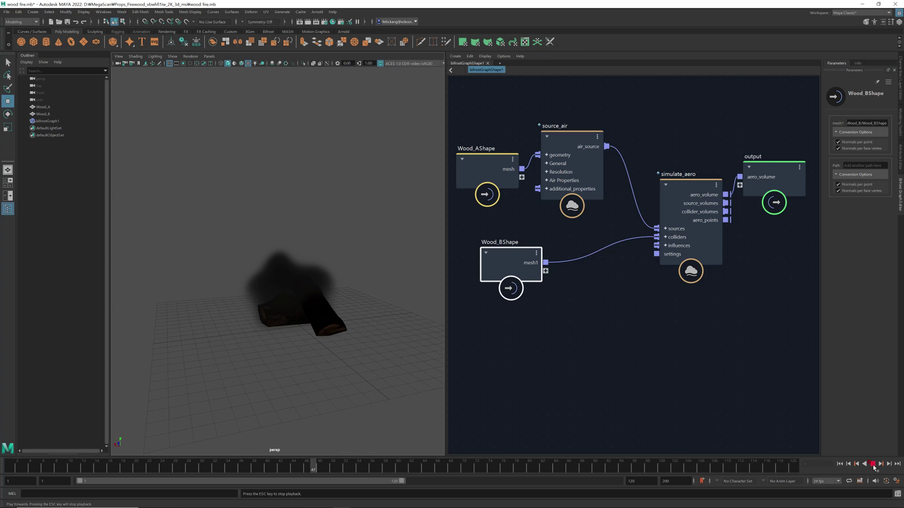
{"action": "left_click", "coordinate": [873, 464]}
{"action": "left_click_drag", "start_coordinate": [355, 323], "coordinate": [331, 324], "text": "alt"}
Delete the connection between Wood_BShape's mesh1 and simulate_aero's colliders port
{"action": "left_click_drag", "start_coordinate": [682, 185], "coordinate": [670, 168]}
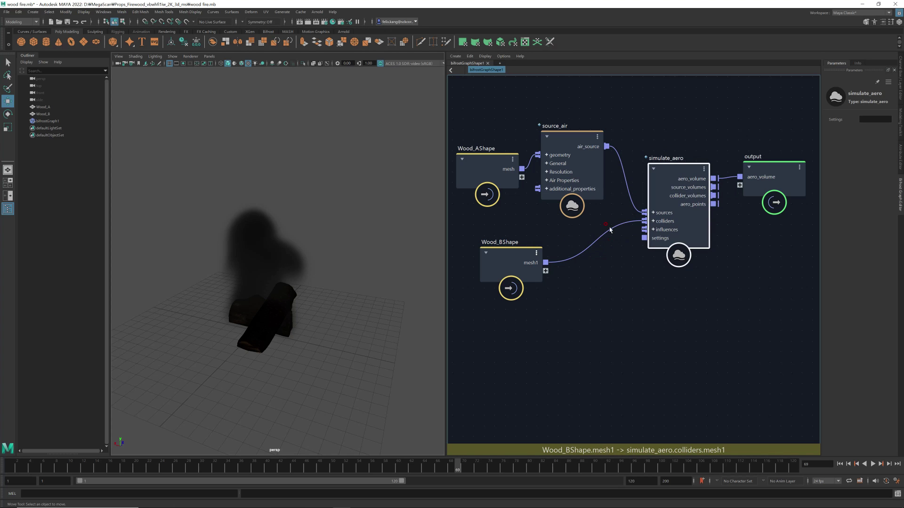
{"action": "left_click", "coordinate": [616, 255]}
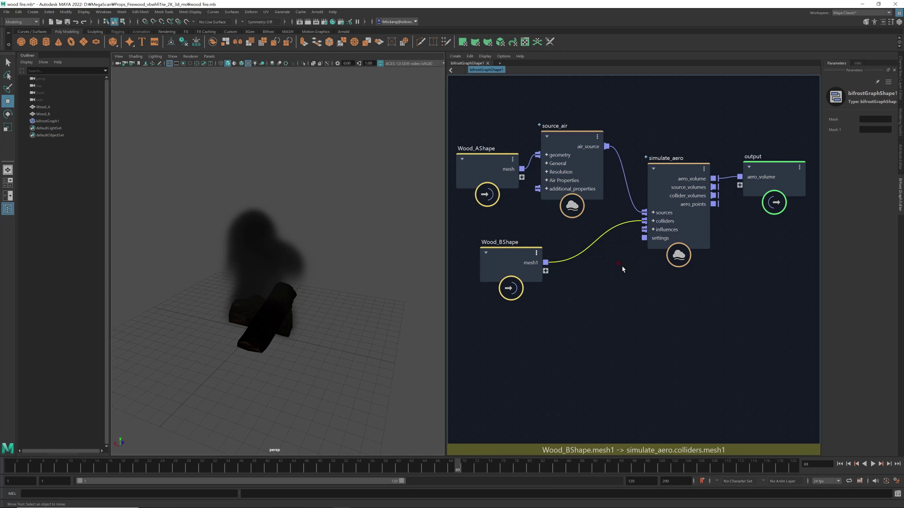
{"action": "key", "text": "Delete"}
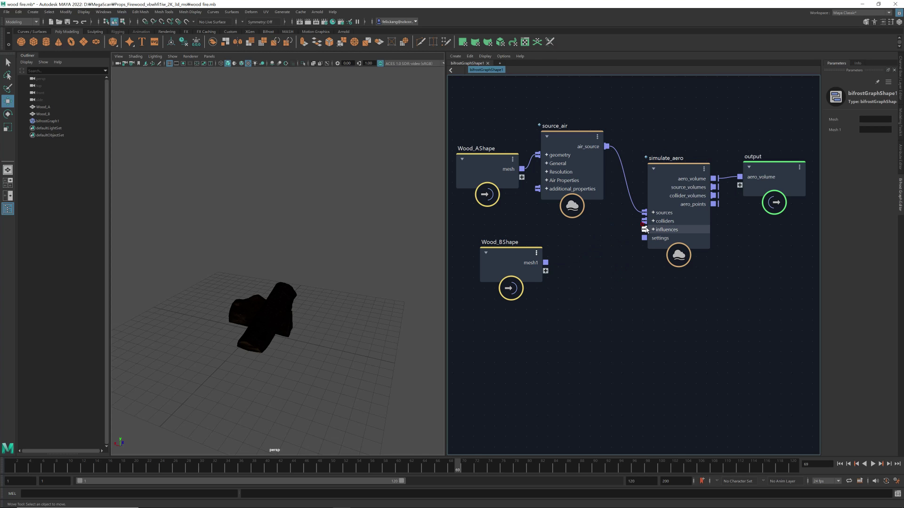
Spread the source_air, simulate_aero and output nodes apart to make room in the graph
{"action": "left_click_drag", "start_coordinate": [676, 166], "coordinate": [685, 178]}
{"action": "left_click_drag", "start_coordinate": [568, 135], "coordinate": [578, 145]}
{"action": "left_click_drag", "start_coordinate": [690, 175], "coordinate": [689, 171]}
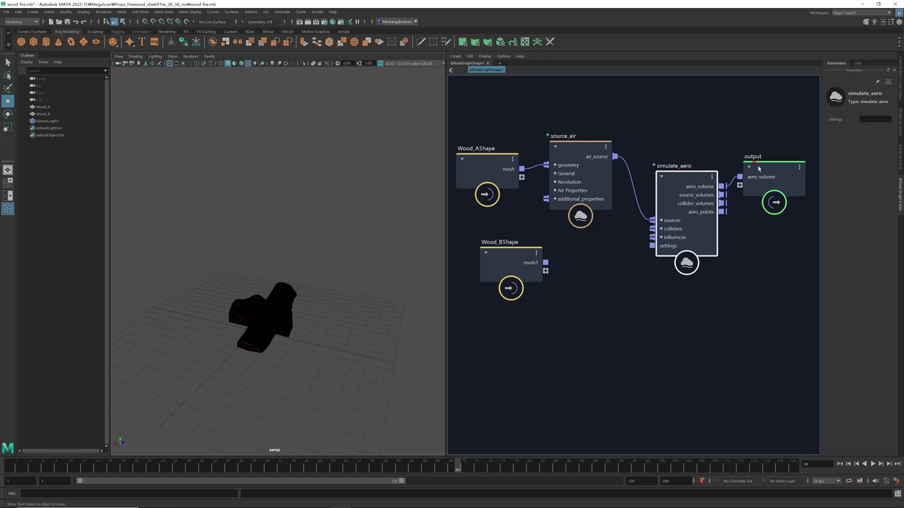
{"action": "left_click_drag", "start_coordinate": [759, 168], "coordinate": [779, 173]}
{"action": "mouse_move", "coordinate": [685, 181]}
{"action": "left_mouse_down"}
{"action": "mouse_move", "coordinate": [688, 192]}
{"action": "mouse_move", "coordinate": [680, 181]}
{"action": "left_mouse_up"}
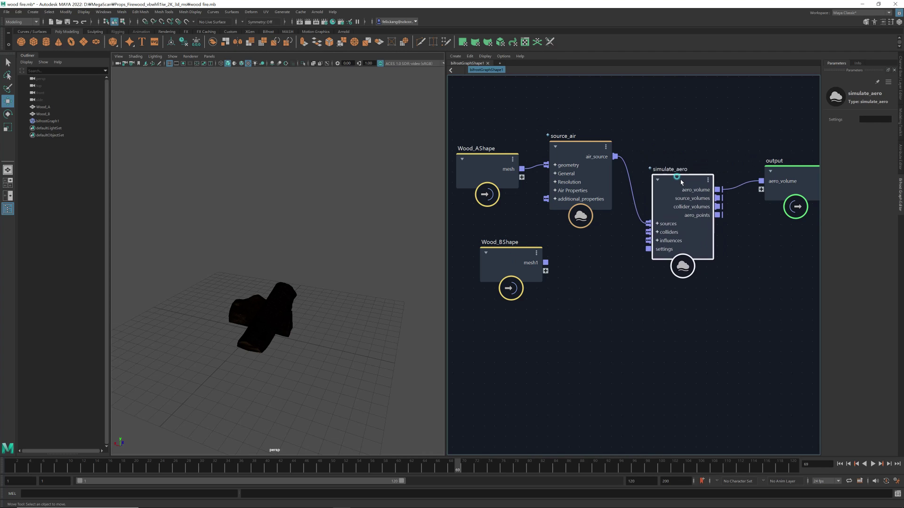
Create a collider node from simulate_aero's colliders port and place it between Wood_BShape and simulate_aero
{"action": "right_click", "coordinate": [649, 229]}
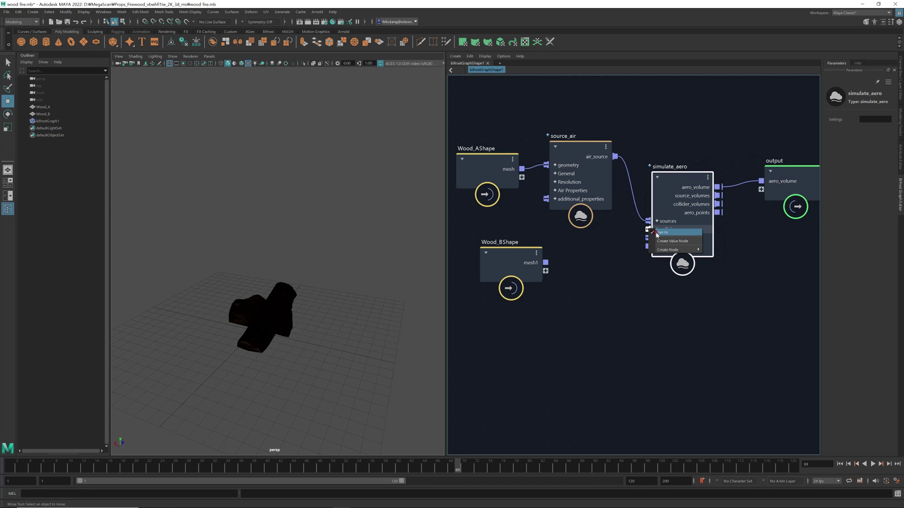
{"action": "left_click", "coordinate": [654, 233]}
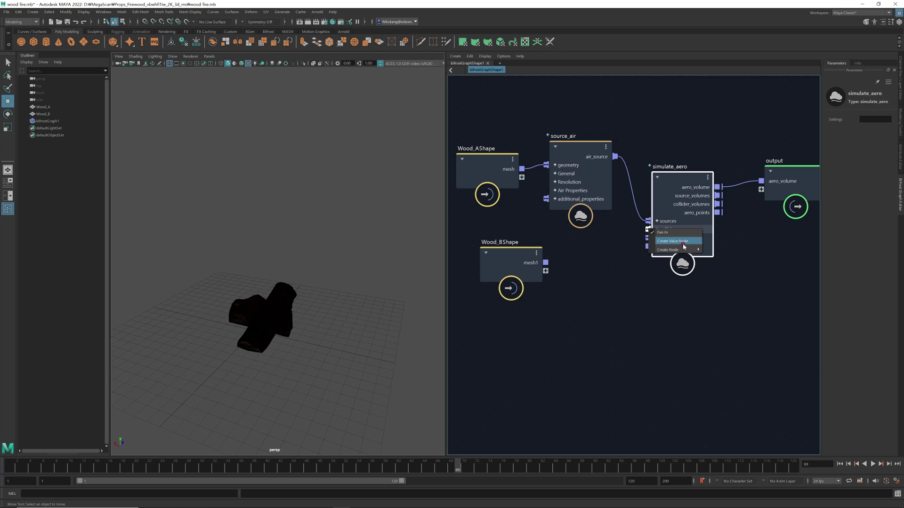
{"action": "mouse_move", "coordinate": [679, 250]}
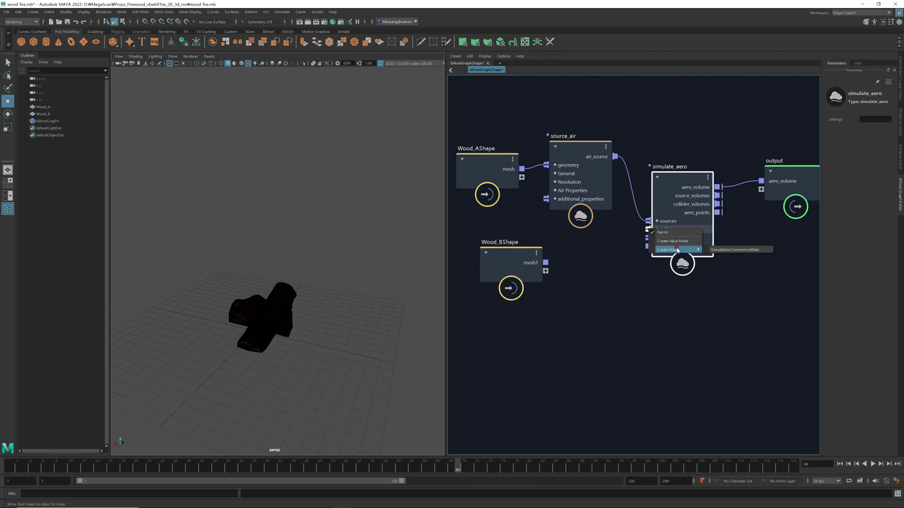
{"action": "left_click", "coordinate": [736, 252]}
{"action": "left_click_drag", "start_coordinate": [571, 283], "coordinate": [585, 243]}
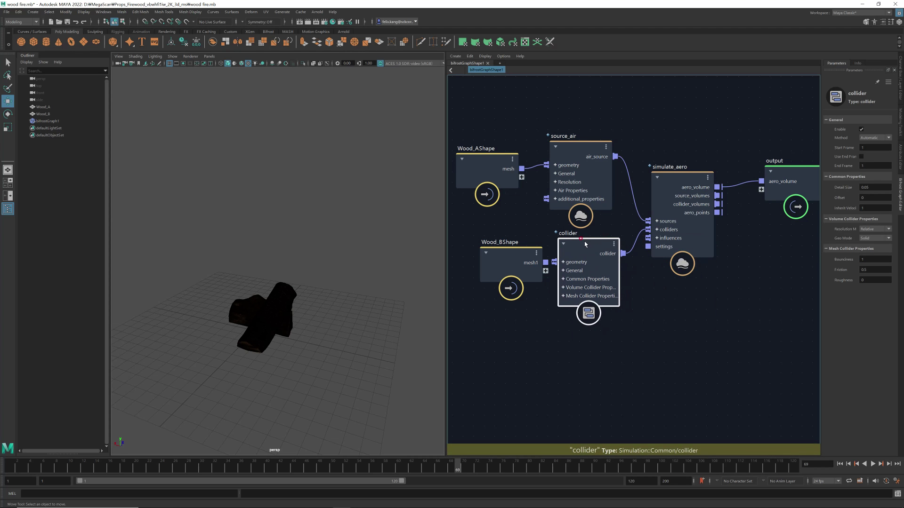
{"action": "left_click", "coordinate": [672, 178]}
{"action": "left_click_drag", "start_coordinate": [673, 177], "coordinate": [701, 191]}
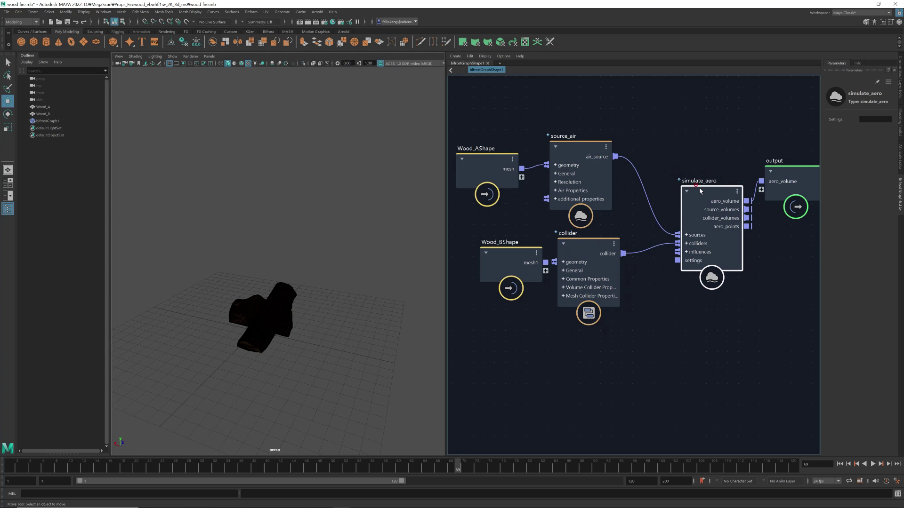
Examine the node creation options for simulate_aero's influences port and source_air's additional_properties port
{"action": "right_click", "coordinate": [677, 254]}
{"action": "mouse_move", "coordinate": [720, 275]}
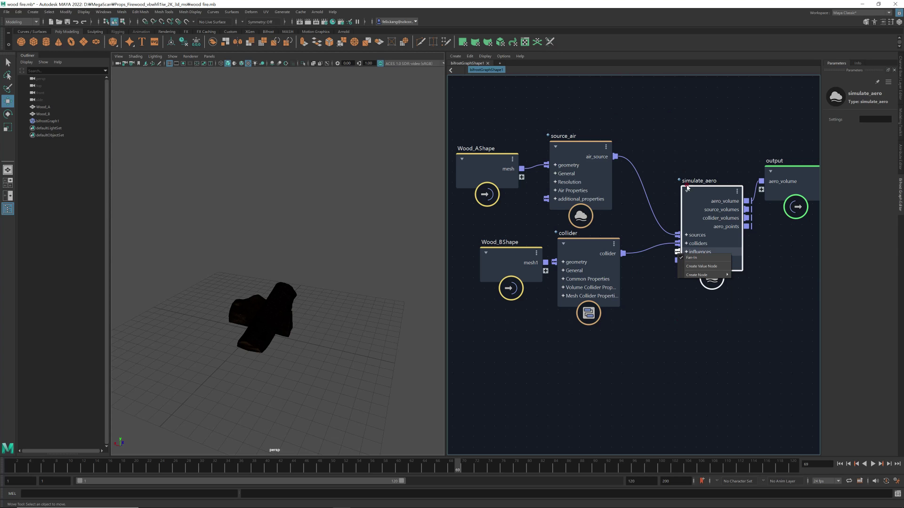
{"action": "left_click", "coordinate": [681, 337]}
{"action": "left_click_drag", "start_coordinate": [604, 259], "coordinate": [623, 260]}
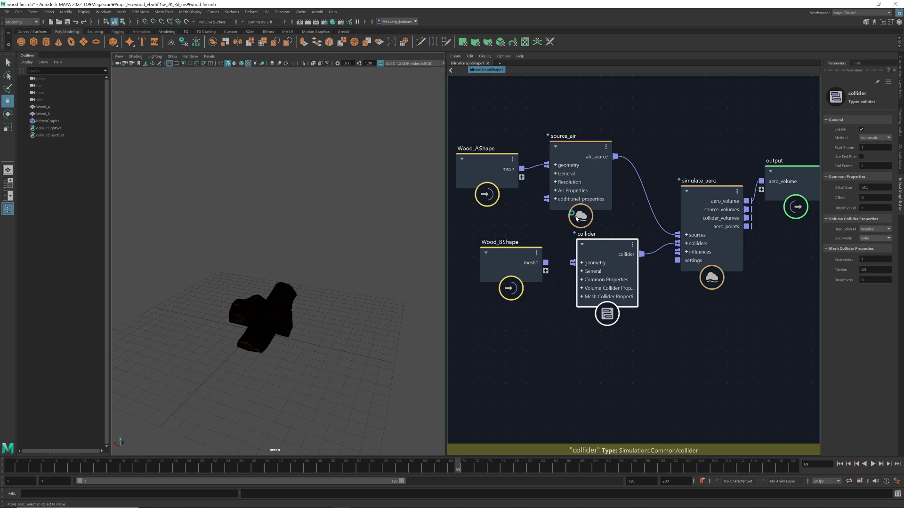
{"action": "right_click", "coordinate": [546, 199]}
{"action": "mouse_move", "coordinate": [572, 218]}
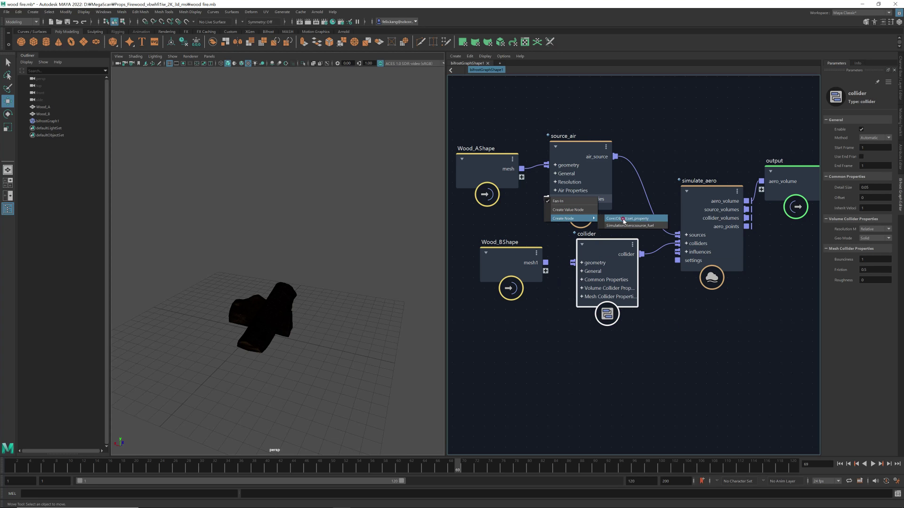
{"action": "left_click", "coordinate": [489, 160]}
Move the Wood_AShape, source_air and simulate_aero nodes up to separate them from the collider branch
{"action": "left_click", "coordinate": [486, 159]}
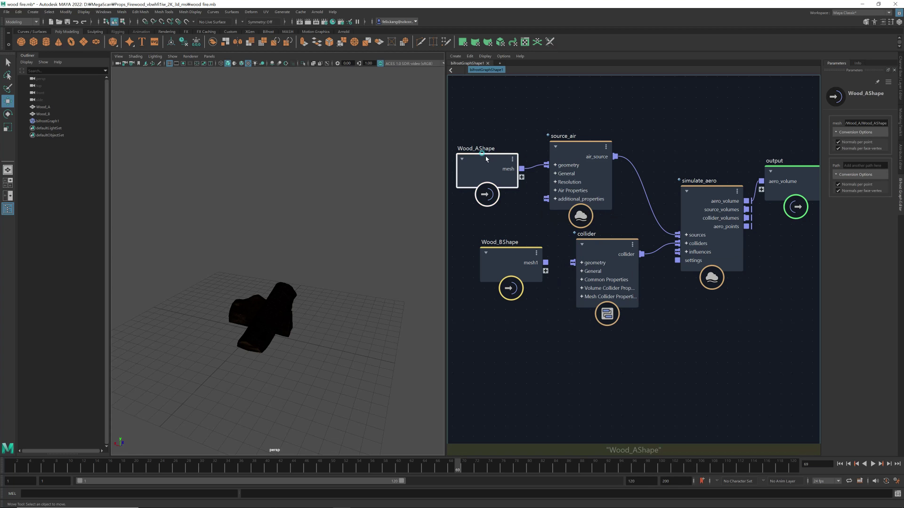
{"action": "left_click_drag", "start_coordinate": [486, 158], "coordinate": [486, 127]}
{"action": "left_click_drag", "start_coordinate": [575, 143], "coordinate": [587, 125]}
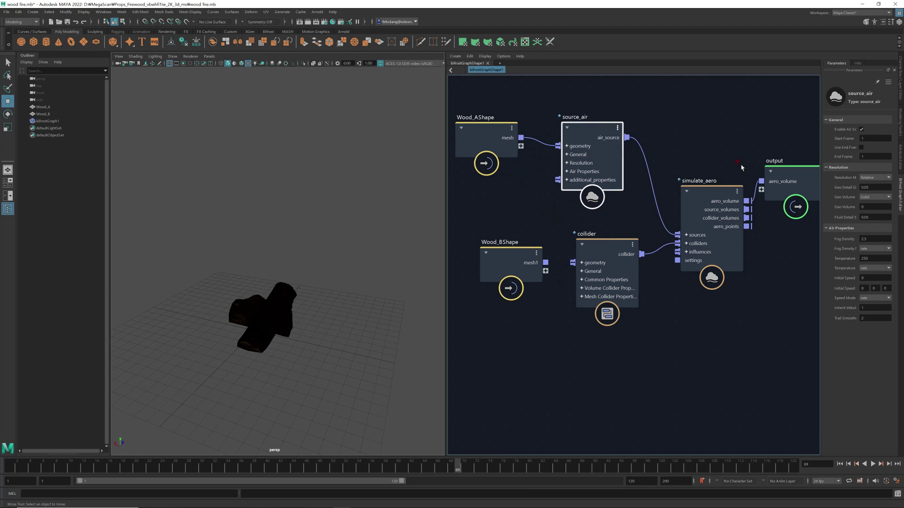
{"action": "left_click_drag", "start_coordinate": [705, 196], "coordinate": [698, 170]}
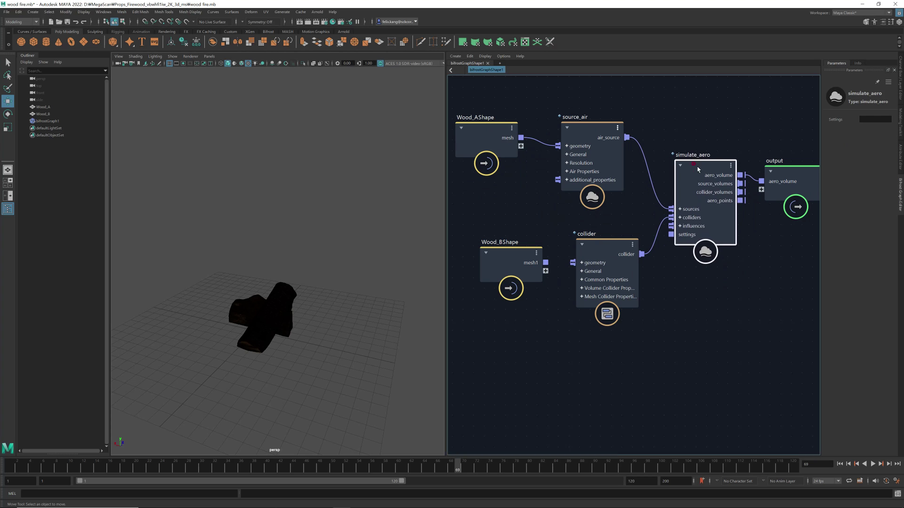
Examine which influence nodes can be created for simulate_aero's influences port
{"action": "right_click", "coordinate": [672, 226]}
{"action": "mouse_move", "coordinate": [690, 247]}
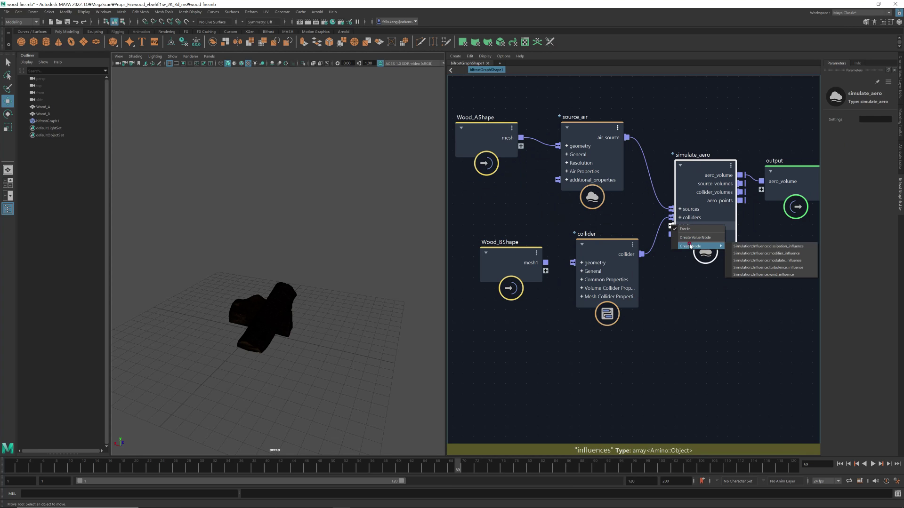
{"action": "left_click", "coordinate": [701, 326]}
{"action": "right_click", "coordinate": [695, 316]}
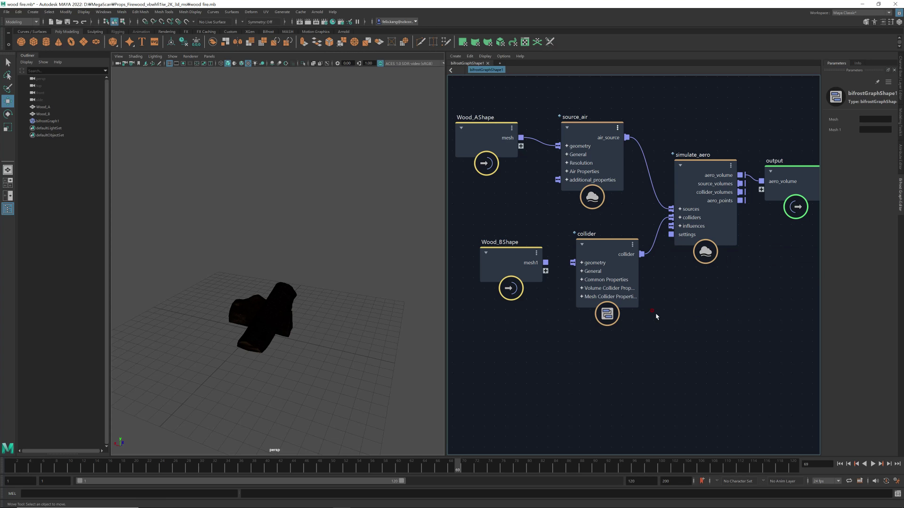
Adjust the collider and Wood_BShape node positions and connect Wood_BShape's mesh1 to the collider's geometry port
{"action": "mouse_move", "coordinate": [612, 241]}
{"action": "left_mouse_down"}
{"action": "mouse_move", "coordinate": [641, 212]}
{"action": "mouse_move", "coordinate": [631, 229]}
{"action": "mouse_move", "coordinate": [592, 213]}
{"action": "mouse_move", "coordinate": [609, 225]}
{"action": "mouse_move", "coordinate": [609, 241]}
{"action": "left_mouse_up"}
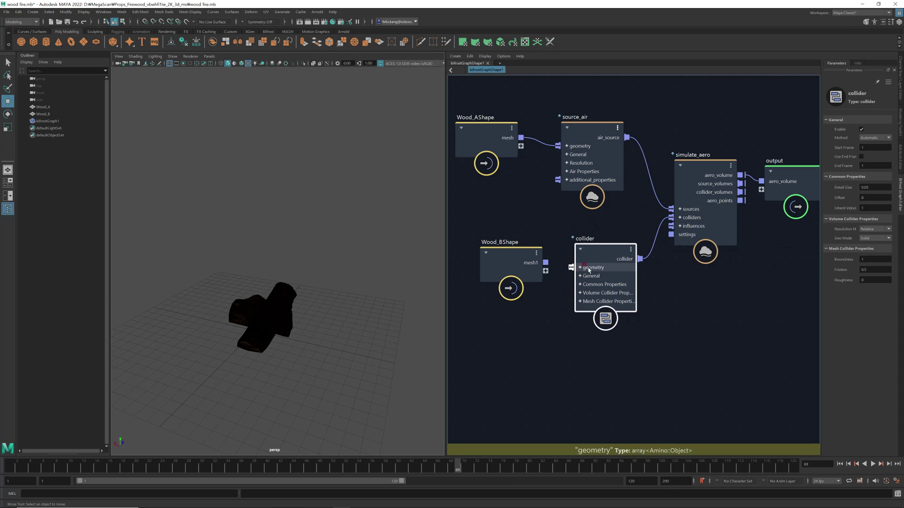
{"action": "left_click_drag", "start_coordinate": [511, 249], "coordinate": [571, 267]}
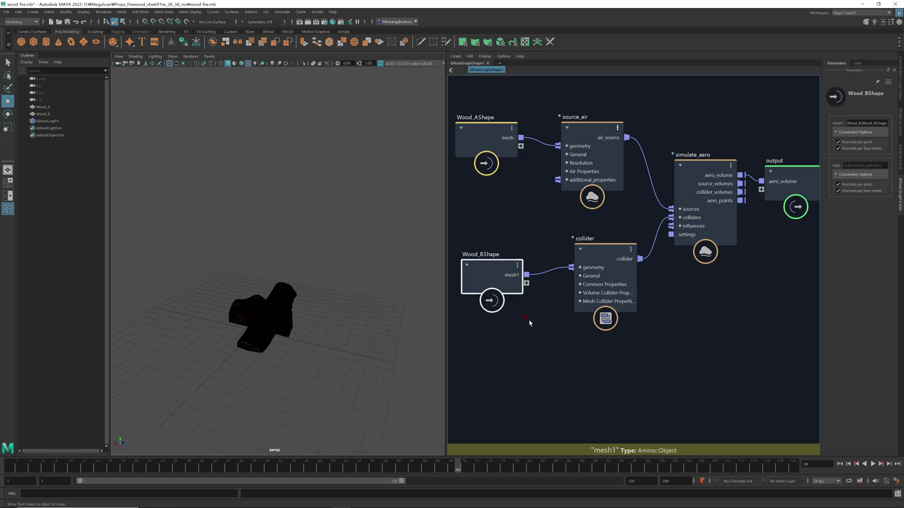
Play the smoke simulation, view it from a lower angle, and review the collider and source_air node parameters
{"action": "left_click", "coordinate": [876, 464]}
{"action": "left_click", "coordinate": [872, 464]}
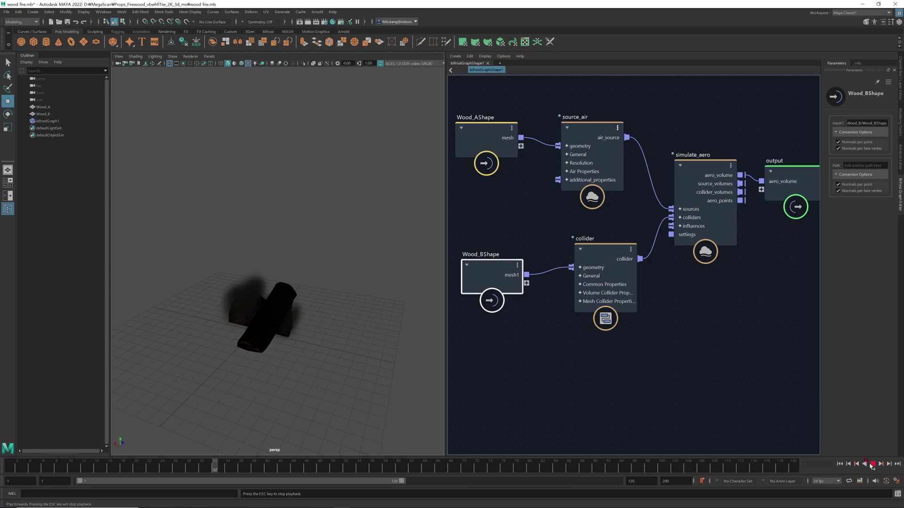
{"action": "left_click_drag", "start_coordinate": [287, 339], "coordinate": [302, 327], "text": "alt"}
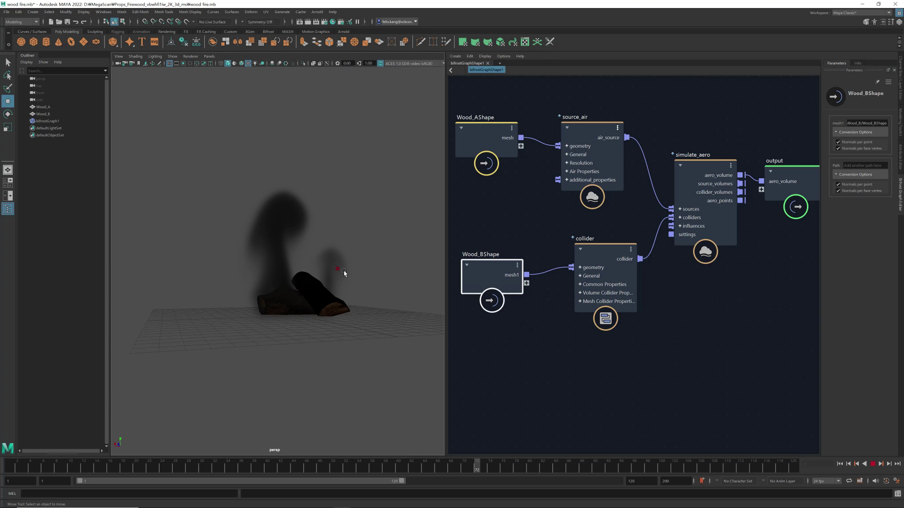
{"action": "left_click", "coordinate": [873, 464]}
{"action": "left_click_drag", "start_coordinate": [311, 329], "coordinate": [337, 305], "text": "alt"}
{"action": "left_click", "coordinate": [601, 248]}
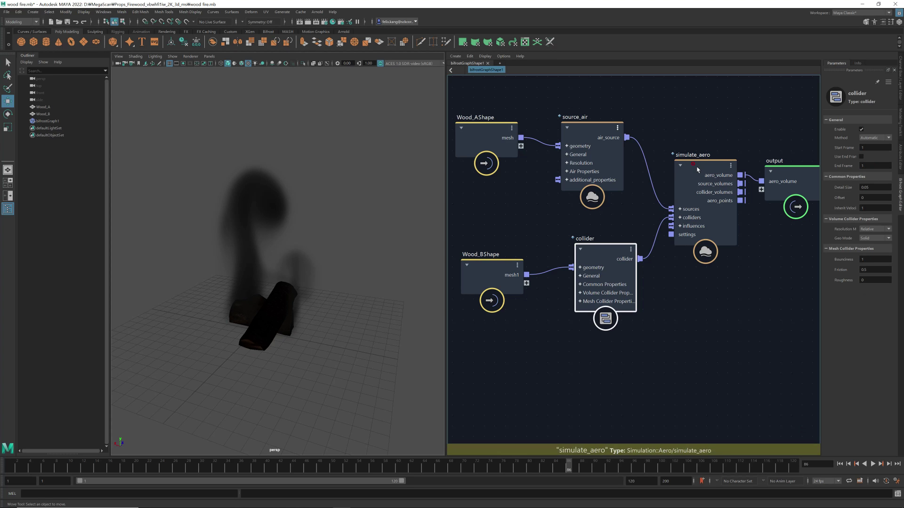
{"action": "left_click", "coordinate": [574, 129]}
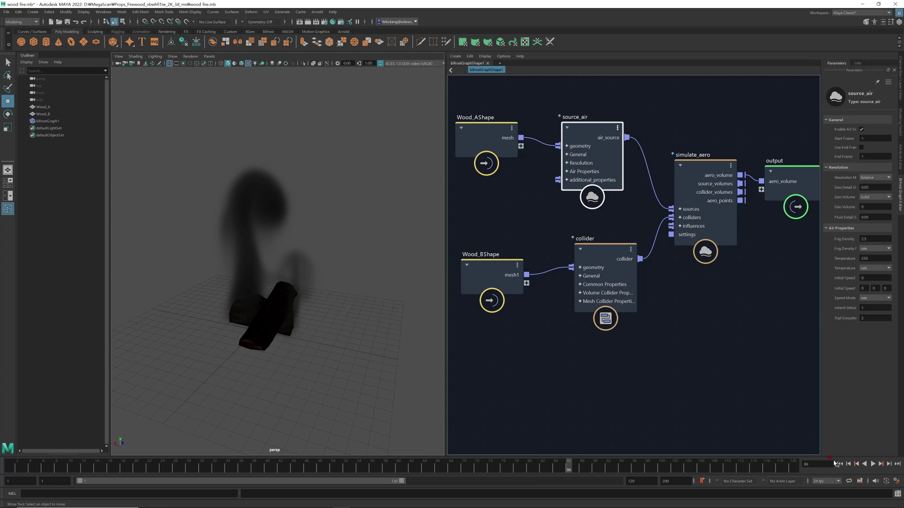
Replay the simulation from the start and examine up close how the smoke flows around the Wood_B log
{"action": "mouse_move", "coordinate": [282, 325]}
{"action": "left_mouse_down", "text": "alt"}
{"action": "mouse_move", "coordinate": [289, 319]}
{"action": "mouse_move", "coordinate": [292, 328]}
{"action": "left_mouse_up", "text": "alt"}
{"action": "right_click_drag", "start_coordinate": [292, 327], "coordinate": [339, 323], "text": "alt"}
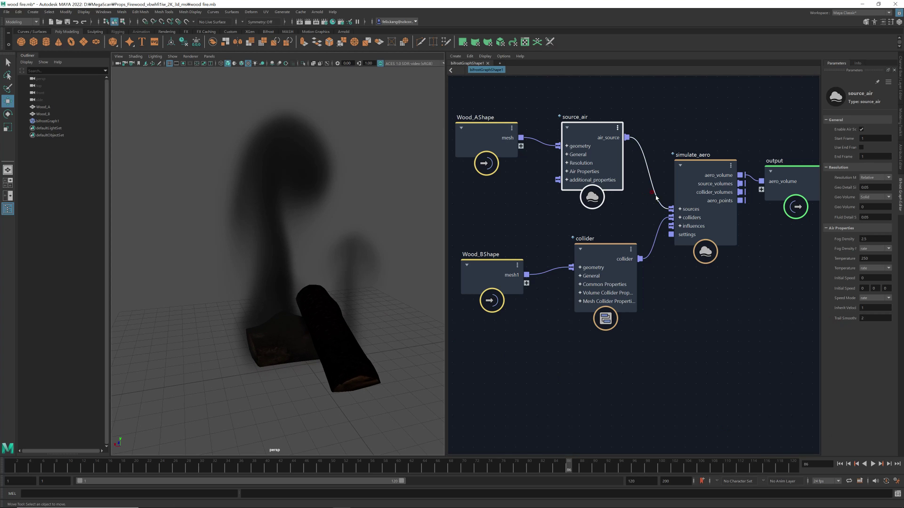
{"action": "left_click", "coordinate": [840, 464]}
{"action": "left_click", "coordinate": [872, 465]}
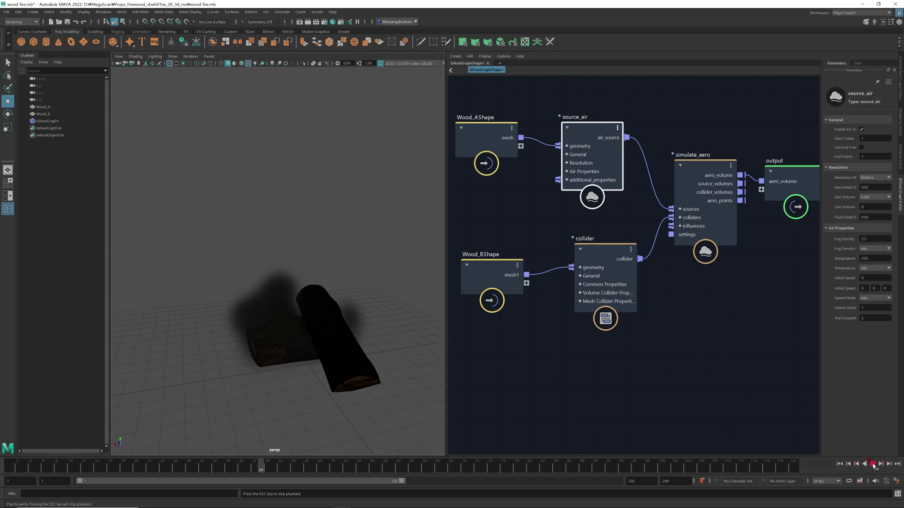
{"action": "left_click", "coordinate": [873, 464]}
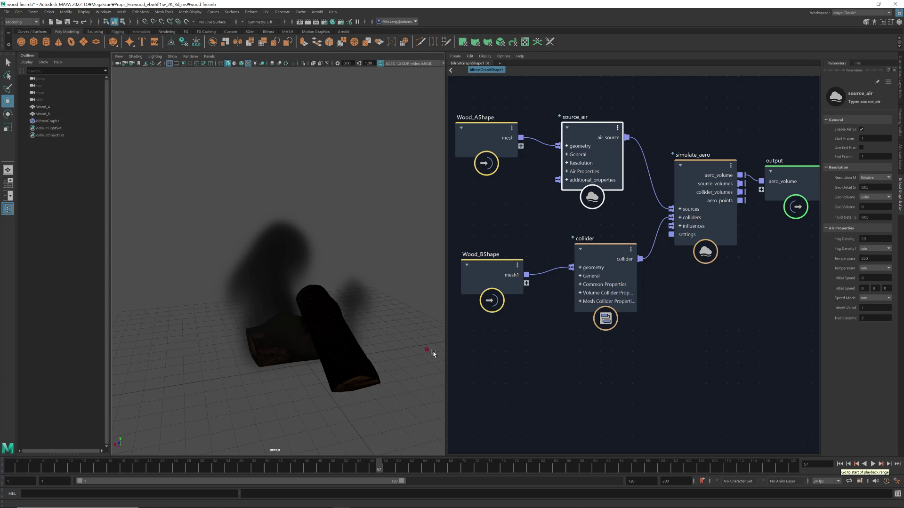
{"action": "scroll", "coordinate": [344, 317], "scroll_direction": "down", "scroll_amount": 3}
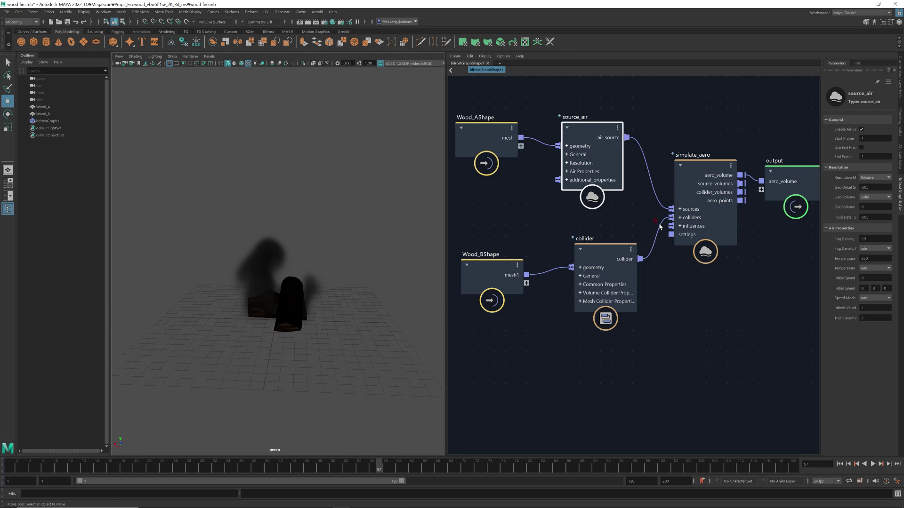
Create a wind_influence node on simulate_aero's influences port and place it below the collider node
{"action": "left_click_drag", "start_coordinate": [599, 248], "coordinate": [576, 226]}
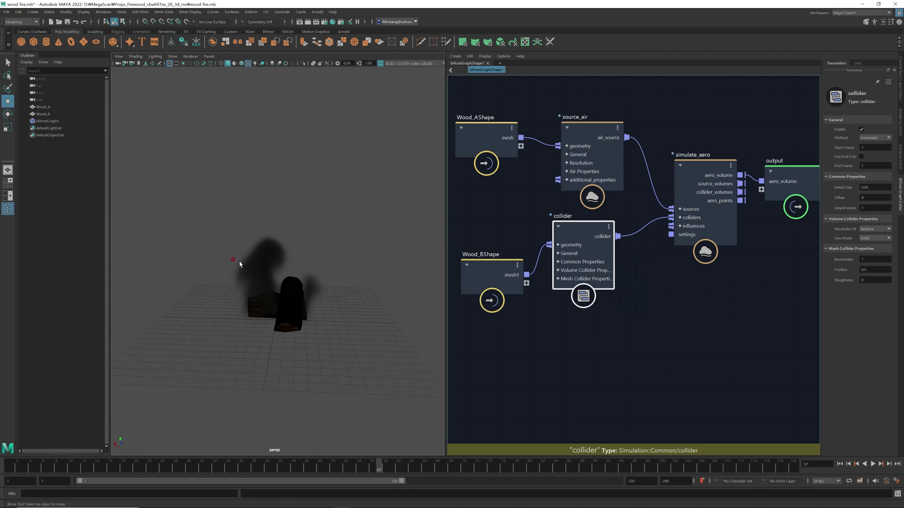
{"action": "right_click", "coordinate": [671, 226]}
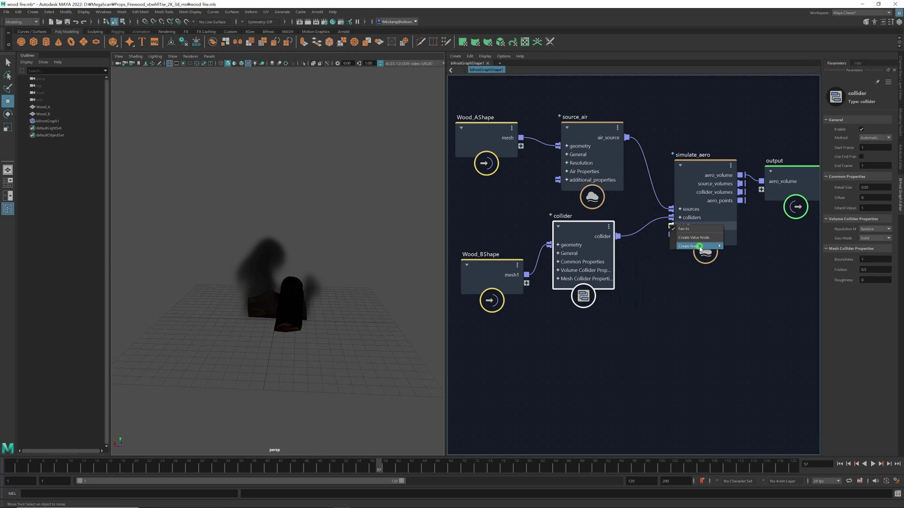
{"action": "mouse_move", "coordinate": [700, 246]}
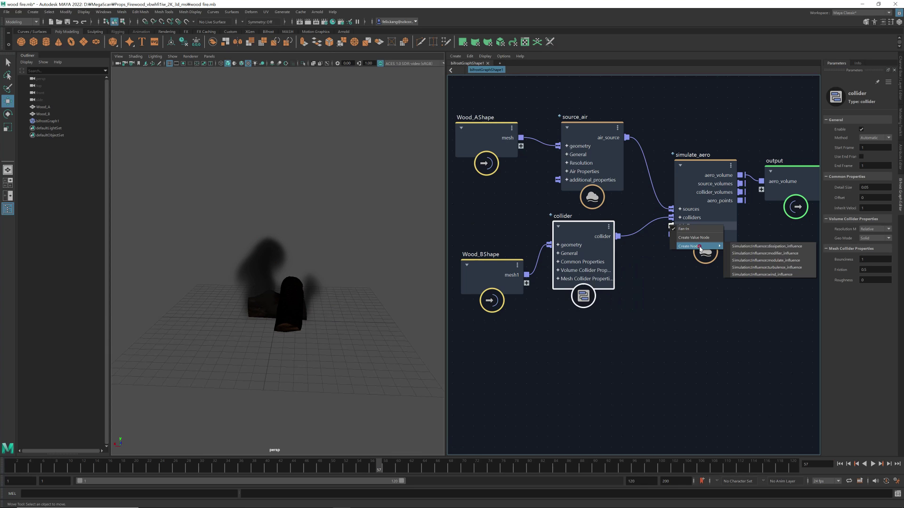
{"action": "left_click", "coordinate": [788, 276]}
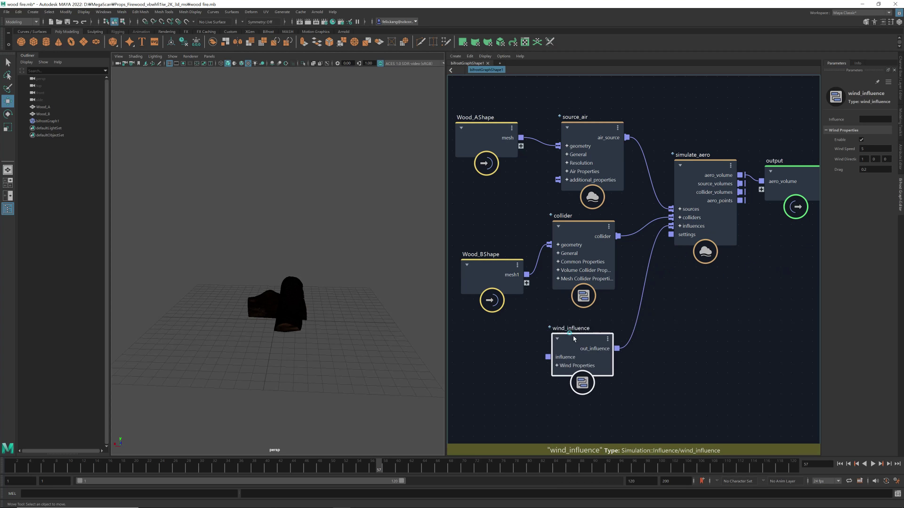
{"action": "left_click_drag", "start_coordinate": [574, 338], "coordinate": [592, 334]}
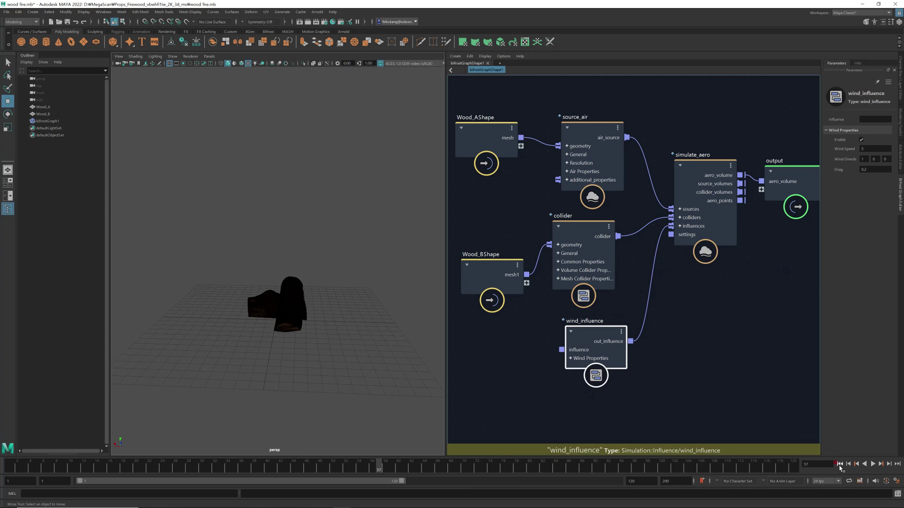
Play the simulation with the wind influence and compare the smoke's drift with the node's wind speed and direction settings
{"action": "left_click", "coordinate": [840, 465]}
{"action": "left_click", "coordinate": [873, 464]}
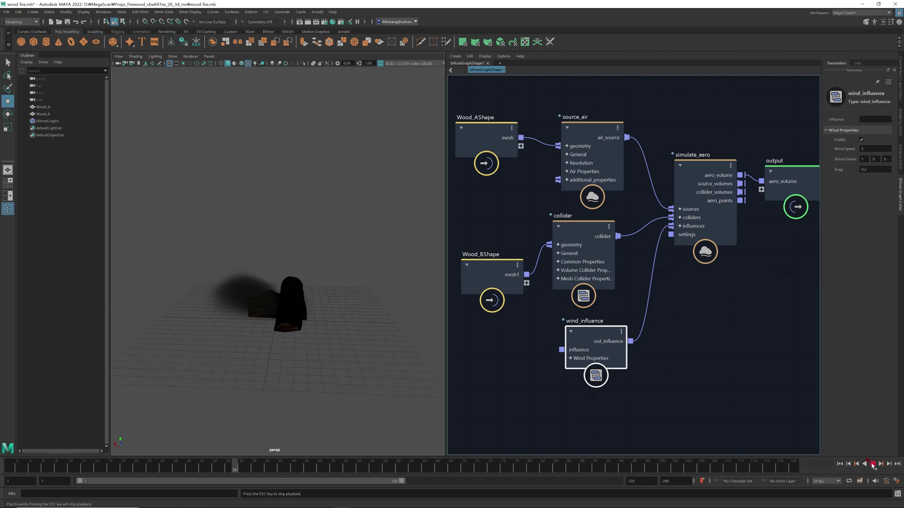
{"action": "left_click", "coordinate": [873, 464]}
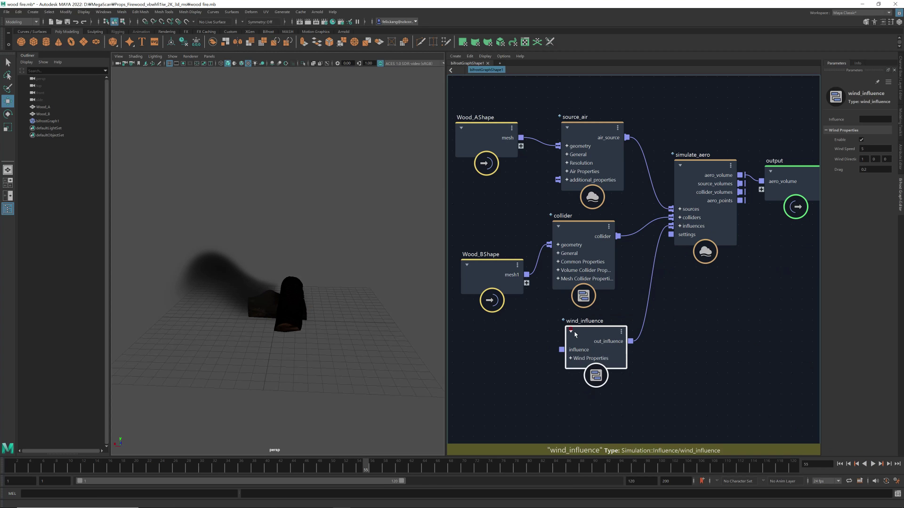
{"action": "left_click_drag", "start_coordinate": [594, 332], "coordinate": [582, 326]}
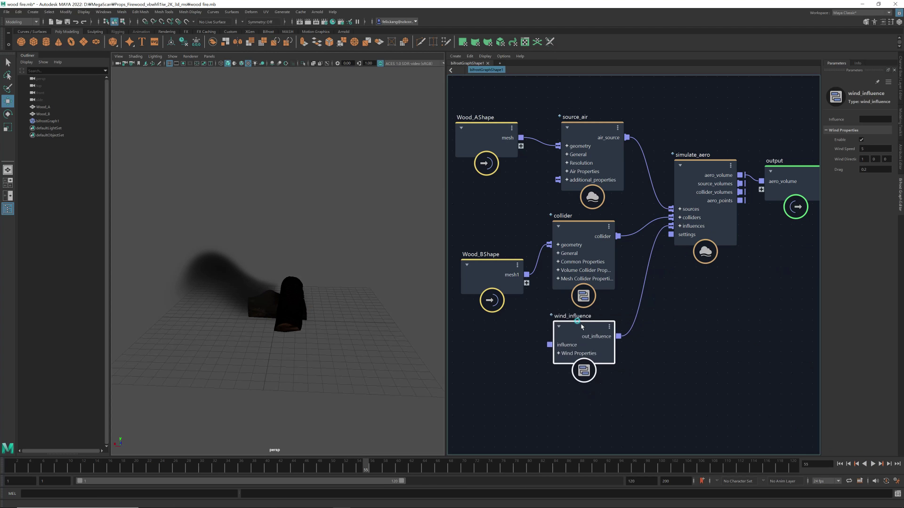
{"action": "left_click", "coordinate": [869, 150]}
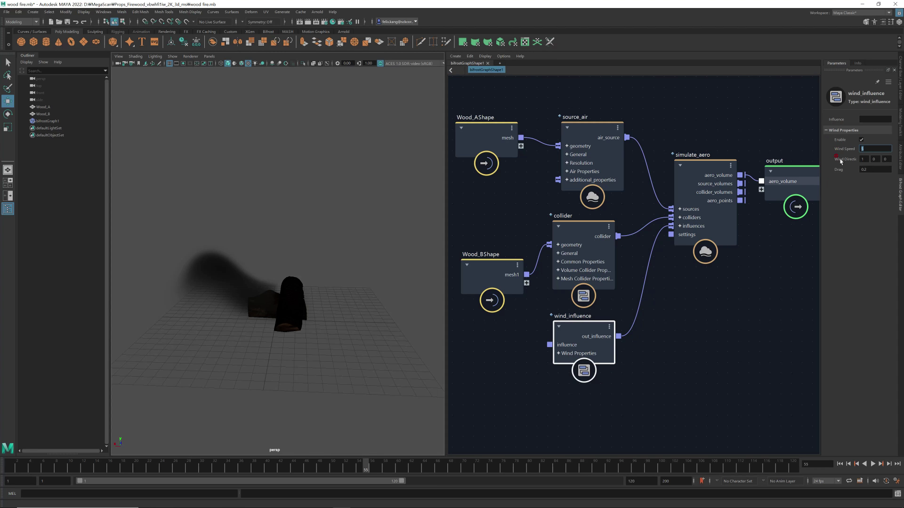
{"action": "left_click", "coordinate": [864, 160]}
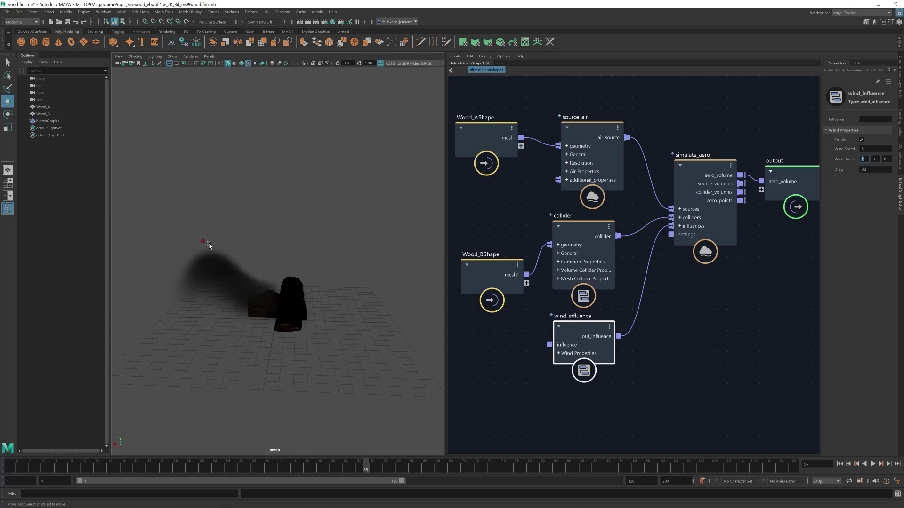
{"action": "left_click_drag", "start_coordinate": [362, 276], "coordinate": [377, 258], "text": "alt"}
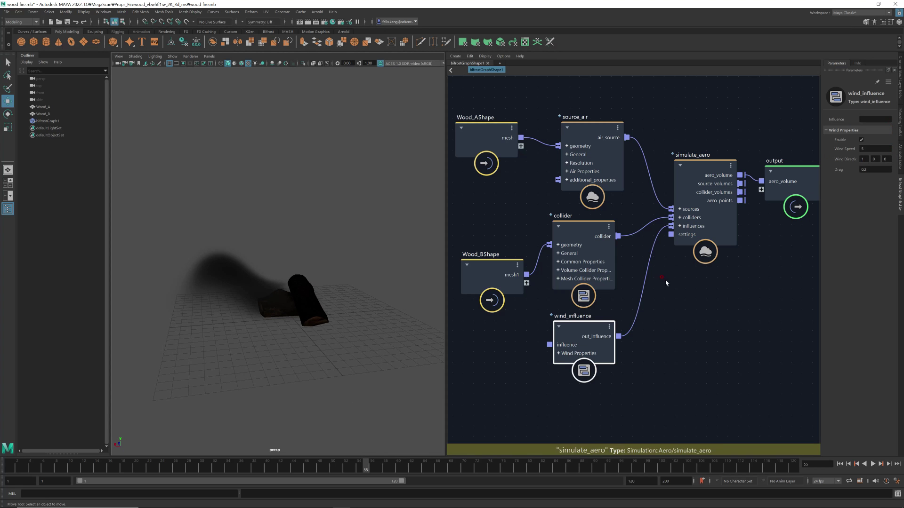
Delete the wind_influence node and its connection to simulate_aero's influences port
{"action": "left_click", "coordinate": [667, 295]}
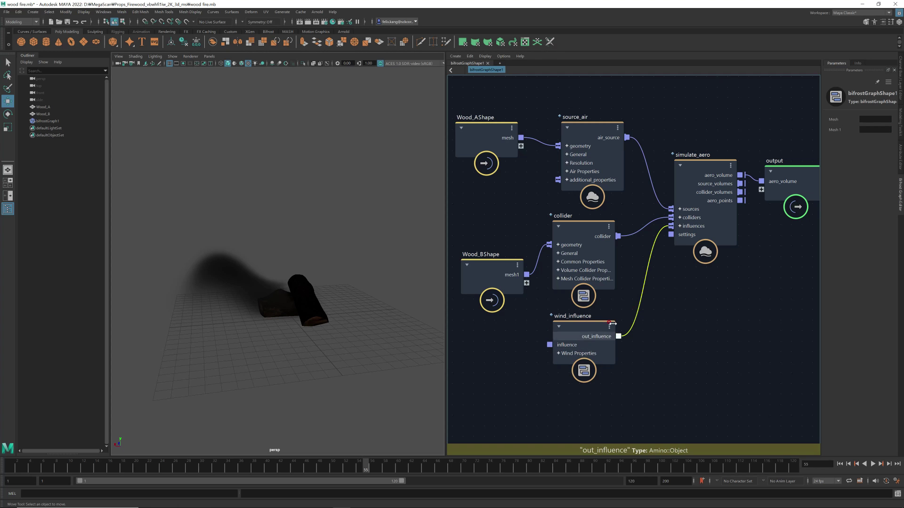
{"action": "key", "text": "Delete"}
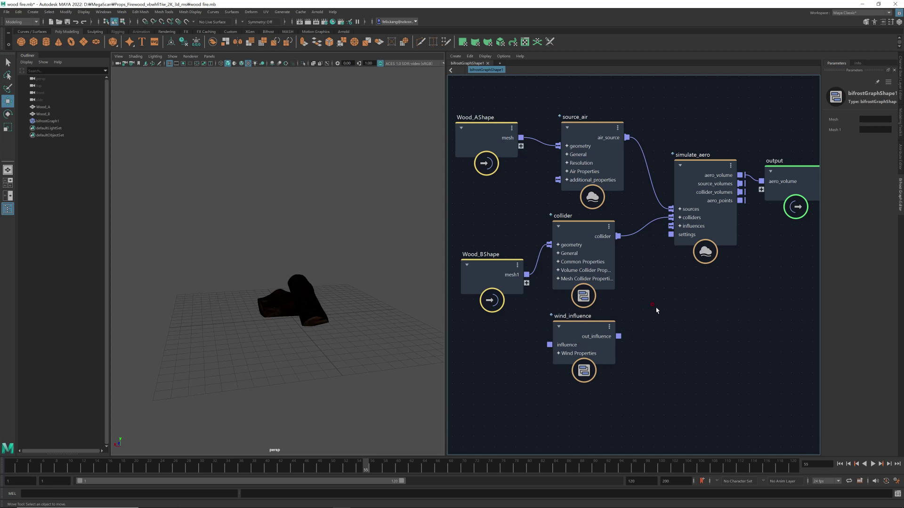
{"action": "left_click", "coordinate": [588, 340]}
{"action": "key", "text": "Delete"}
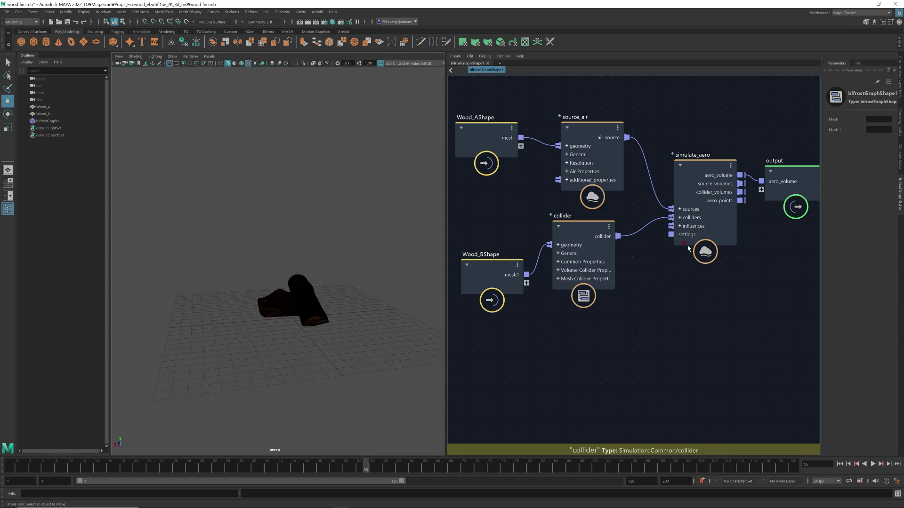
Create a turbulence_influence node on simulate_aero's influences port, place it below the collider, and set its Turbulence to 5
{"action": "right_click", "coordinate": [671, 226]}
{"action": "mouse_move", "coordinate": [689, 249]}
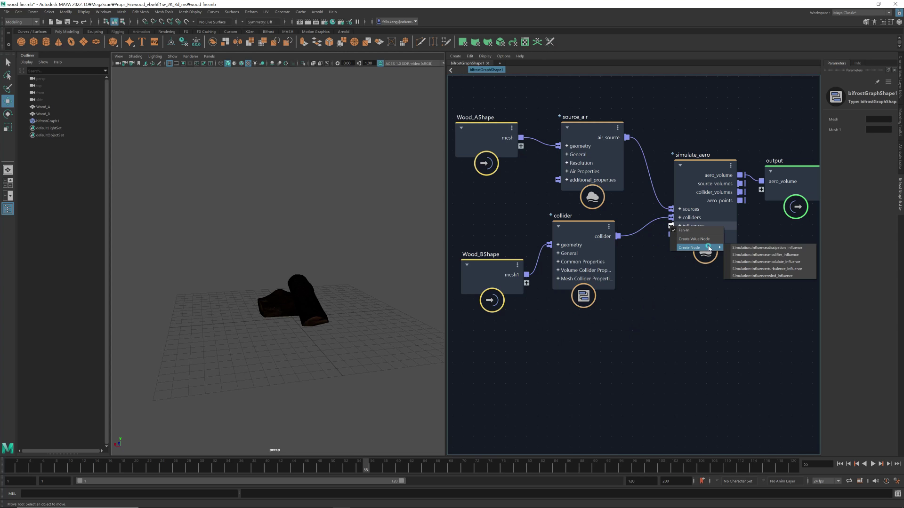
{"action": "left_click", "coordinate": [776, 268]}
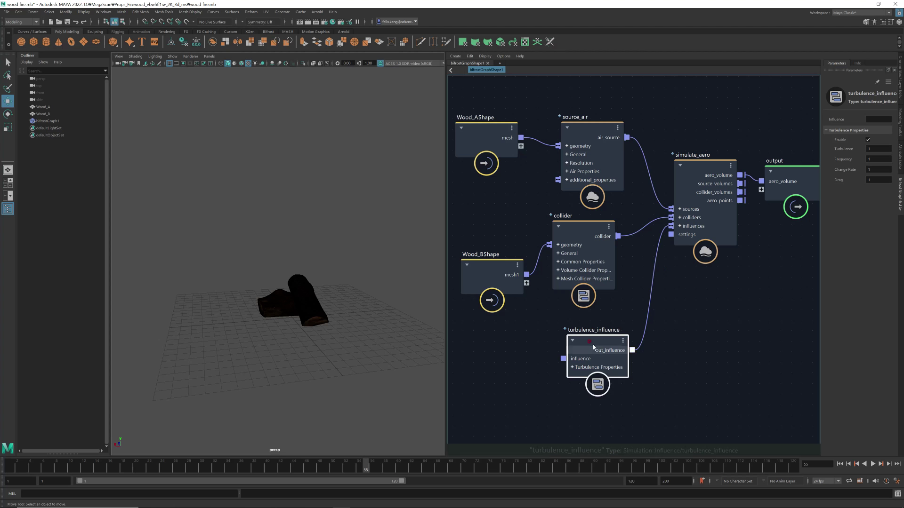
{"action": "mouse_move", "coordinate": [598, 337]}
{"action": "left_mouse_down"}
{"action": "mouse_move", "coordinate": [578, 334]}
{"action": "mouse_move", "coordinate": [587, 331]}
{"action": "left_mouse_up"}
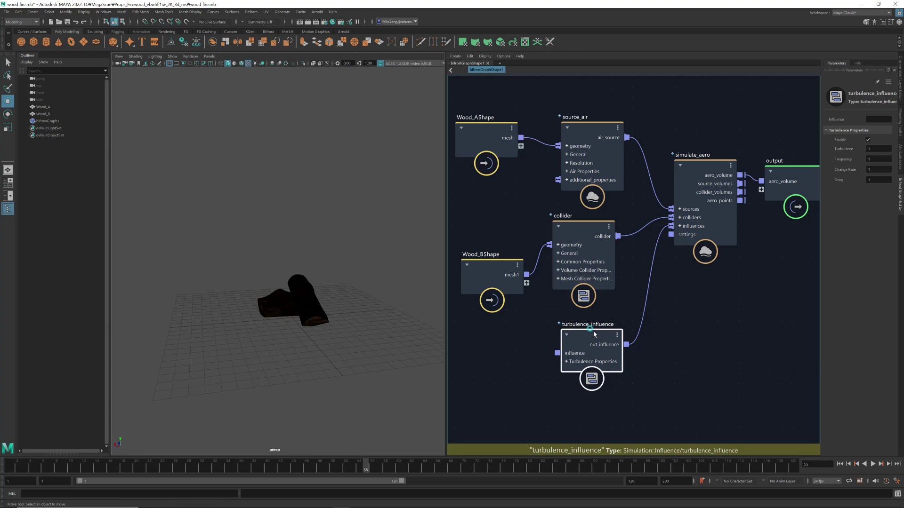
{"action": "left_click", "coordinate": [875, 160]}
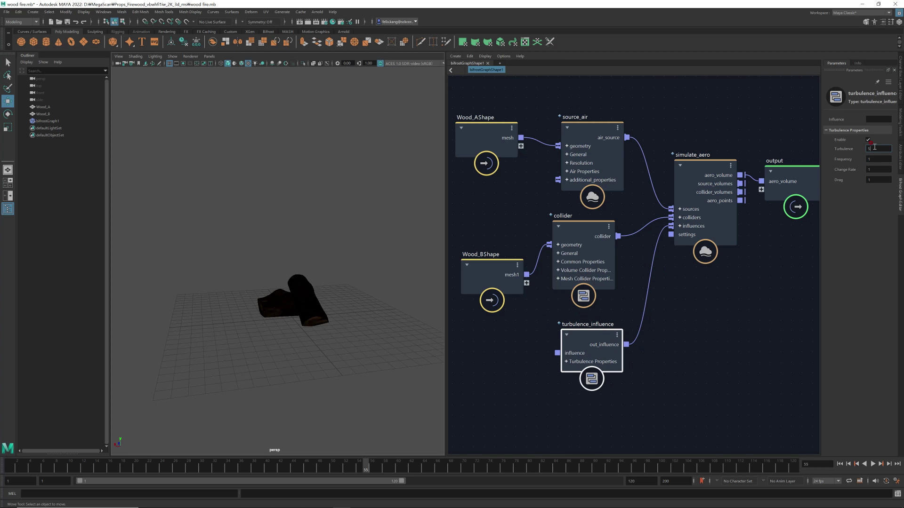
{"action": "type", "text": "5"}
Play the simulation with turbulence and inspect the smoke around the logs from several angles
{"action": "left_click", "coordinate": [873, 464]}
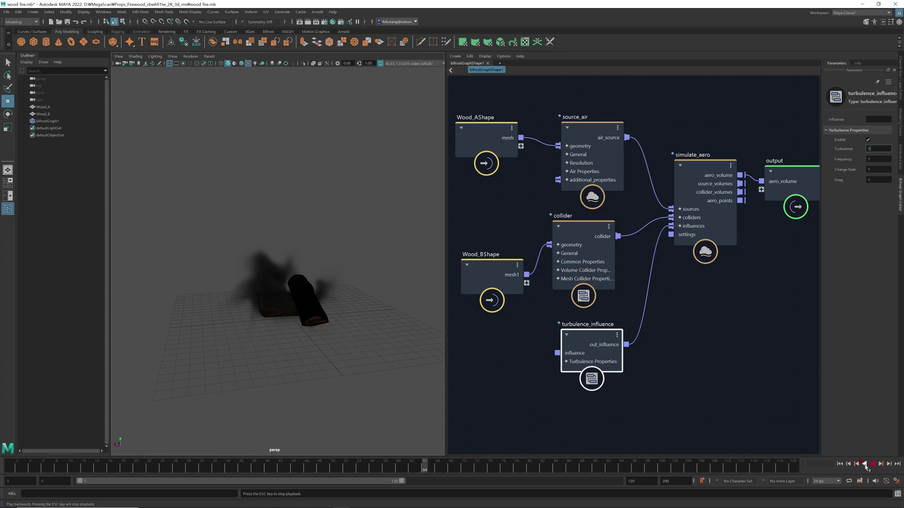
{"action": "left_click", "coordinate": [873, 465]}
{"action": "mouse_move", "coordinate": [250, 344]}
{"action": "left_mouse_down", "text": "alt"}
{"action": "mouse_move", "coordinate": [257, 314]}
{"action": "mouse_move", "coordinate": [358, 309]}
{"action": "mouse_move", "coordinate": [260, 302]}
{"action": "mouse_move", "coordinate": [234, 315]}
{"action": "mouse_move", "coordinate": [214, 299]}
{"action": "mouse_move", "coordinate": [243, 306]}
{"action": "left_mouse_up", "text": "alt"}
{"action": "right_click_drag", "start_coordinate": [243, 307], "coordinate": [208, 327], "text": "alt"}
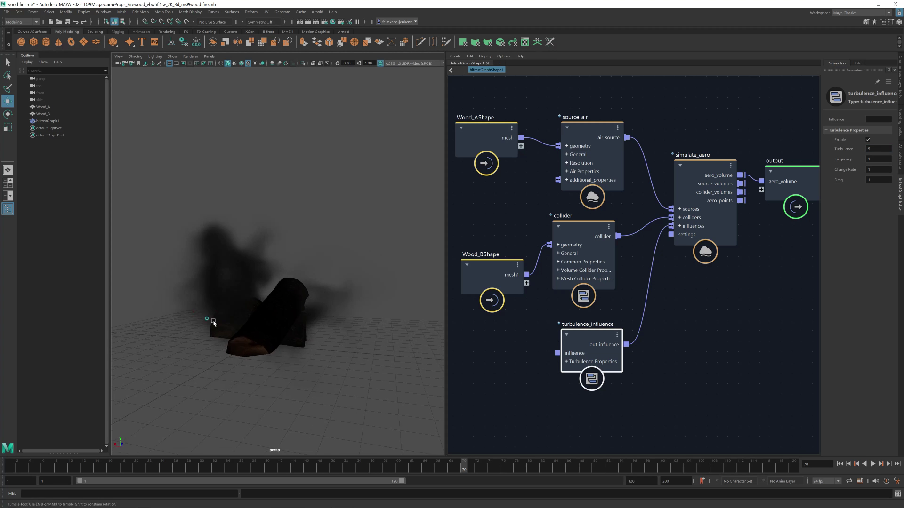
{"action": "left_click_drag", "start_coordinate": [208, 327], "coordinate": [298, 314], "text": "alt"}
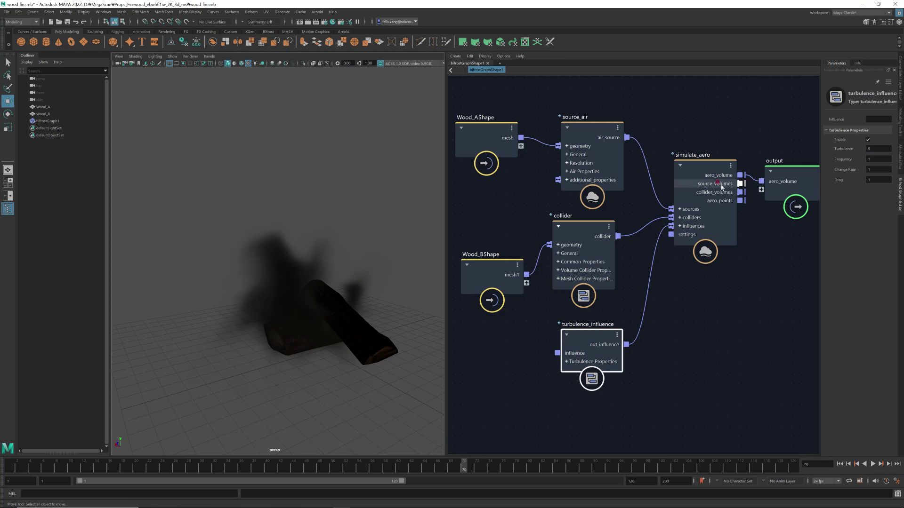
Rearrange the simulate_aero, source_air, collider, turbulence_influence and Wood_BShape nodes into a more compact layout
{"action": "left_click_drag", "start_coordinate": [694, 164], "coordinate": [667, 174]}
{"action": "left_click_drag", "start_coordinate": [596, 133], "coordinate": [576, 120]}
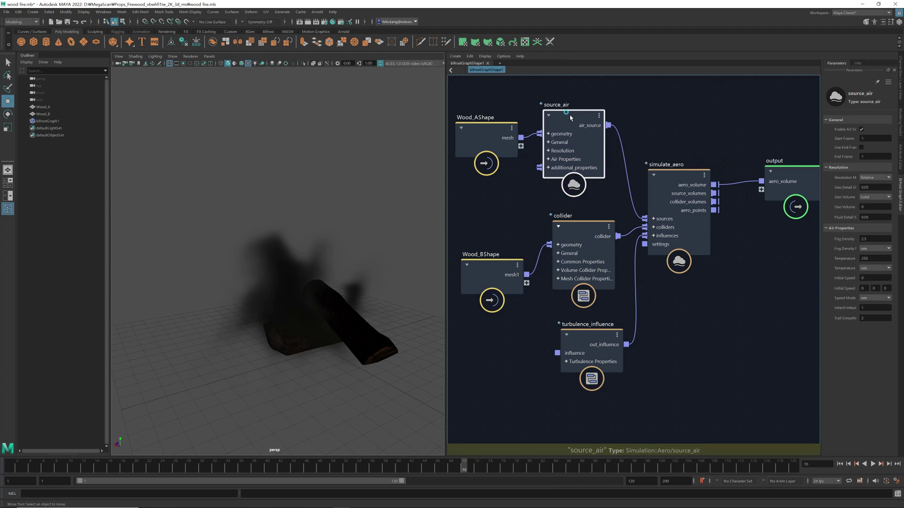
{"action": "left_click_drag", "start_coordinate": [581, 230], "coordinate": [560, 219]}
{"action": "left_click_drag", "start_coordinate": [584, 336], "coordinate": [569, 330]}
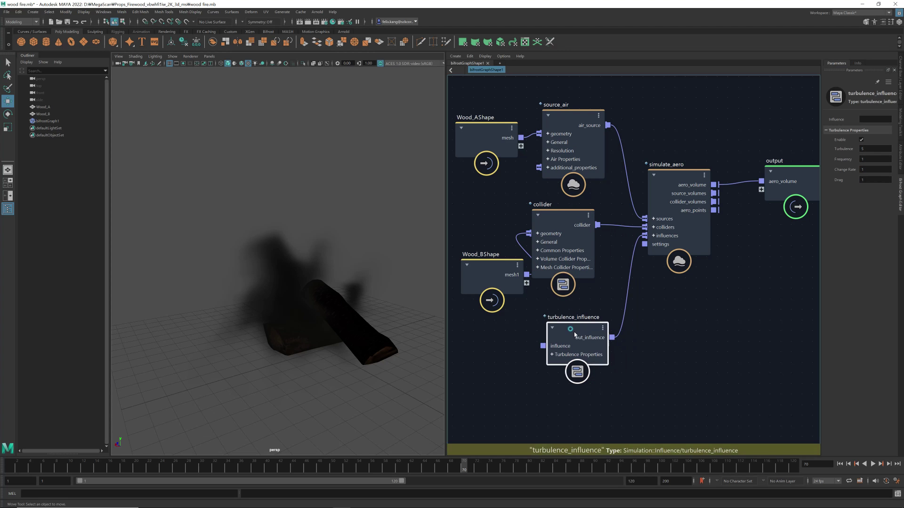
{"action": "left_click_drag", "start_coordinate": [489, 266], "coordinate": [471, 258]}
Move the simulate_aero and output nodes apart to open space between them in the graph
{"action": "scroll", "coordinate": [732, 311], "scroll_direction": "down", "scroll_amount": 2}
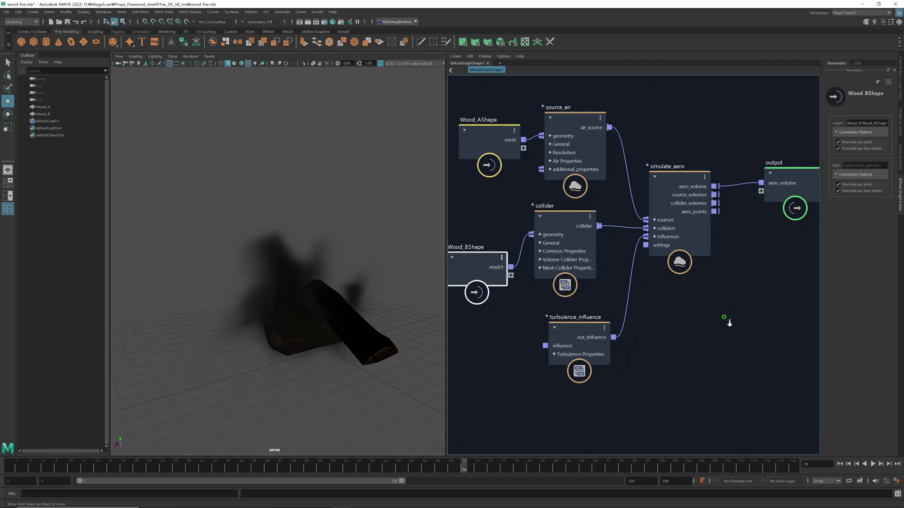
{"action": "middle_click_drag", "start_coordinate": [676, 284], "coordinate": [642, 268]}
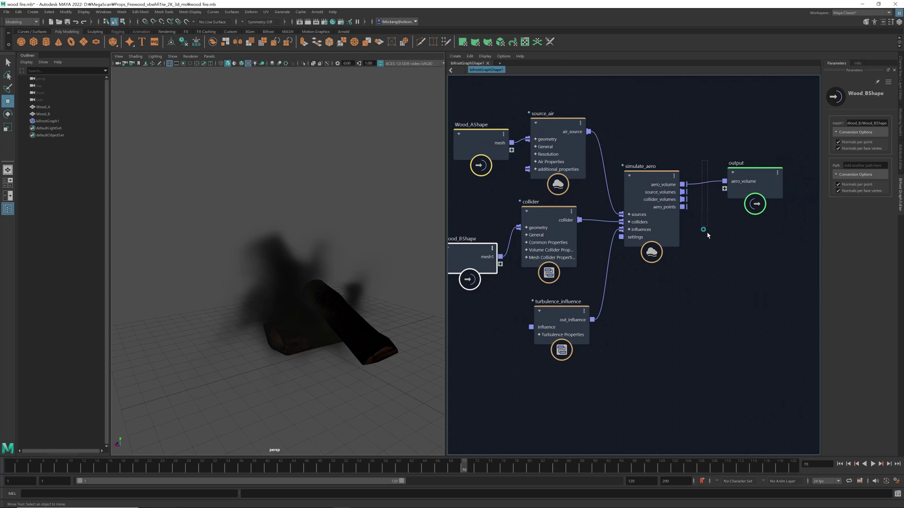
{"action": "left_click_drag", "start_coordinate": [664, 187], "coordinate": [639, 178]}
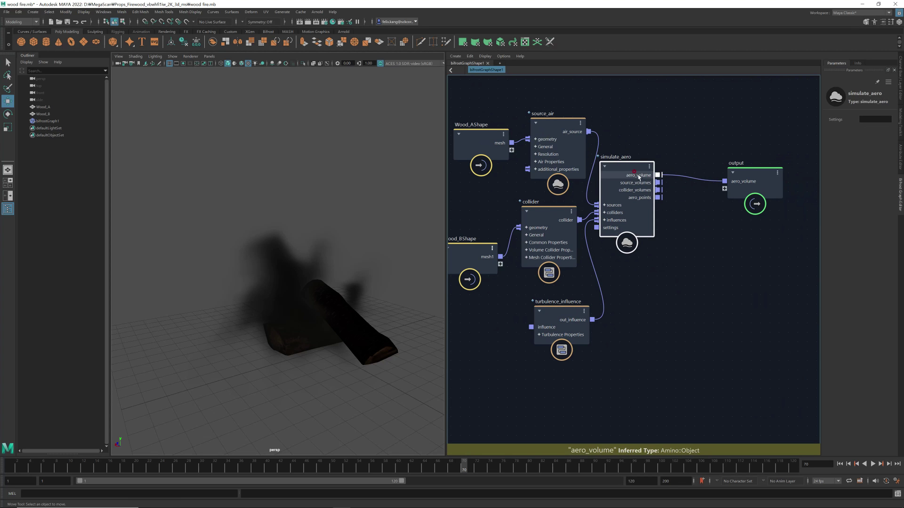
{"action": "left_click_drag", "start_coordinate": [748, 177], "coordinate": [782, 169]}
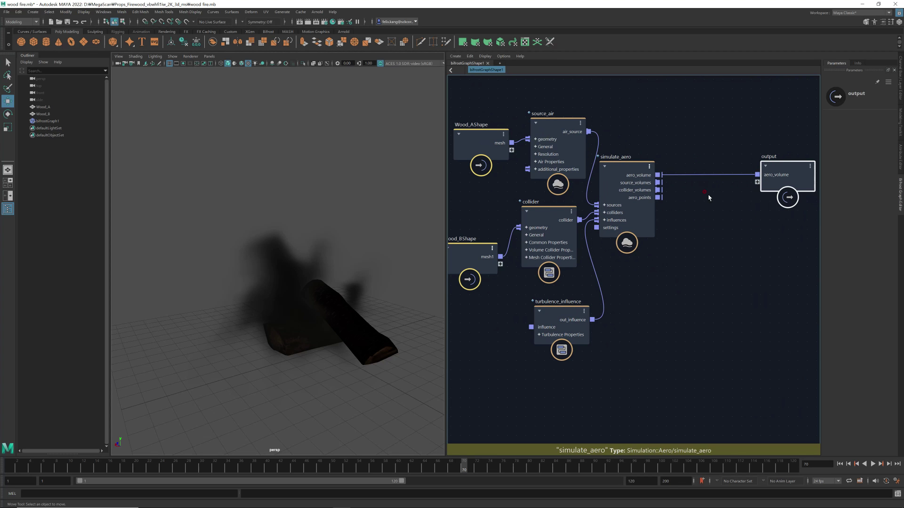
{"action": "left_click", "coordinate": [704, 261]}
{"action": "key", "text": "Tab"}
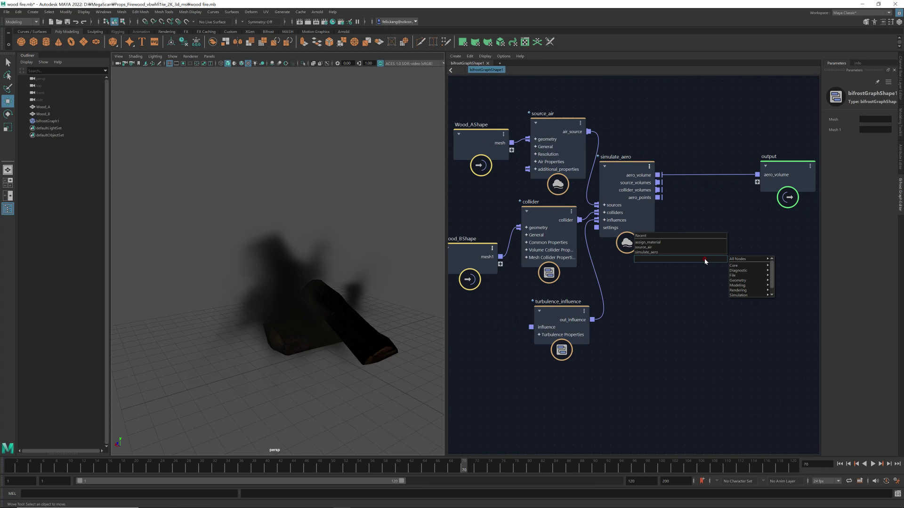
{"action": "scroll", "coordinate": [698, 238], "scroll_direction": "down", "scroll_amount": 1}
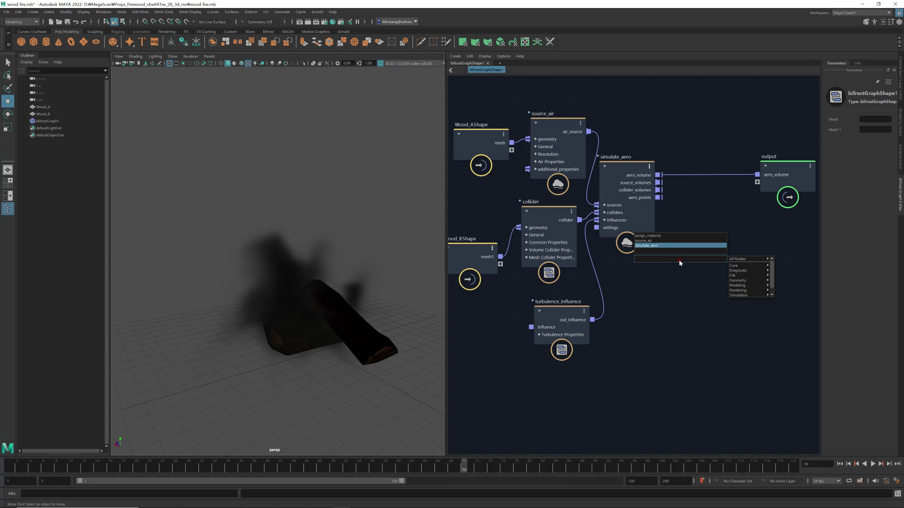
{"action": "type", "text": "ass"}
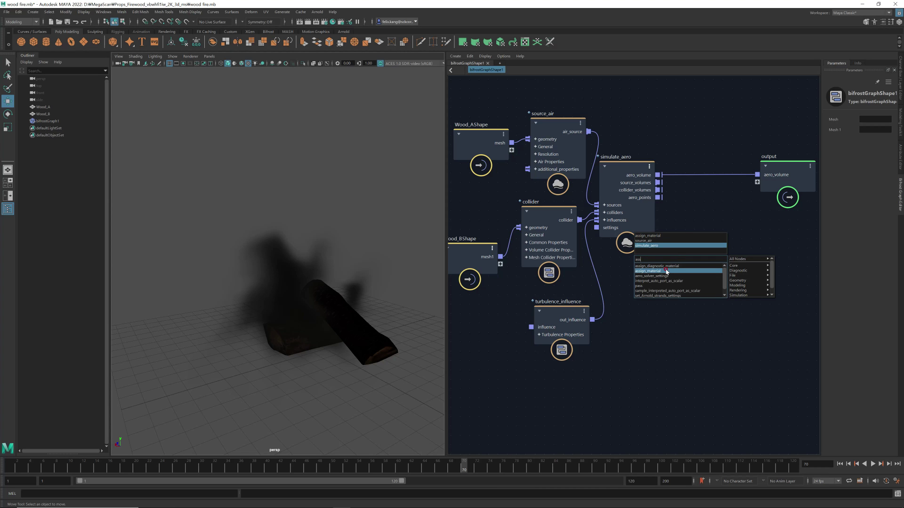
{"action": "left_click", "coordinate": [665, 272]}
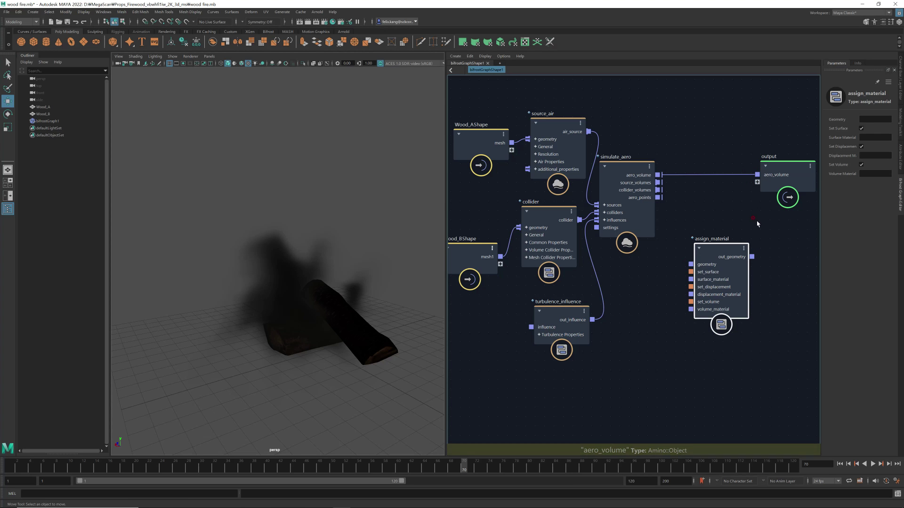
{"action": "left_click_drag", "start_coordinate": [732, 257], "coordinate": [719, 286]}
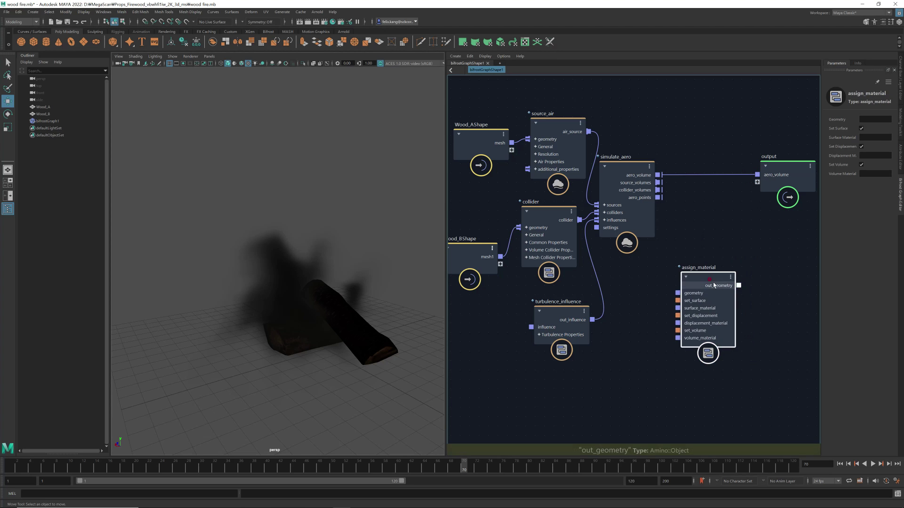
{"action": "key", "text": "Delete"}
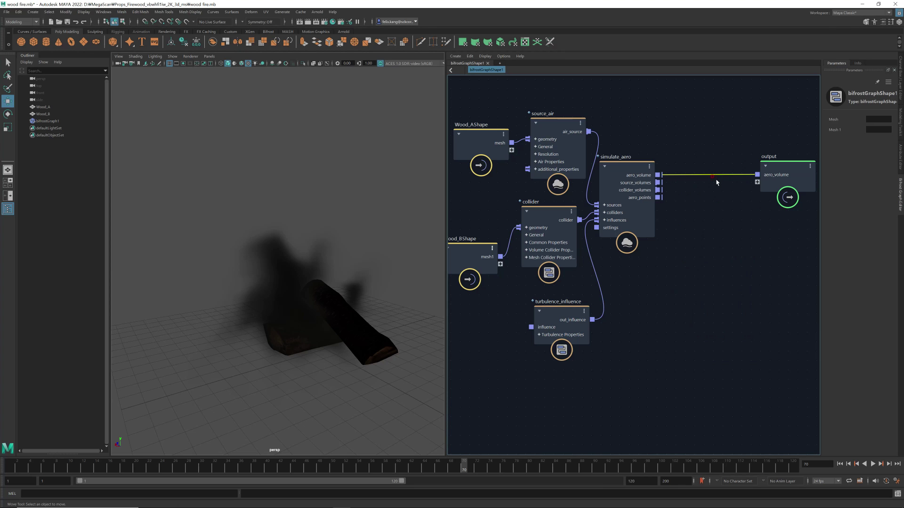
Insert an assign_material node into the aero_volume connection between simulate_aero and output, placed below that connection
{"action": "left_click", "coordinate": [721, 223]}
{"action": "left_click_drag", "start_coordinate": [733, 259], "coordinate": [732, 262]}
{"action": "key", "text": "Tab"}
{"action": "left_click", "coordinate": [730, 240]}
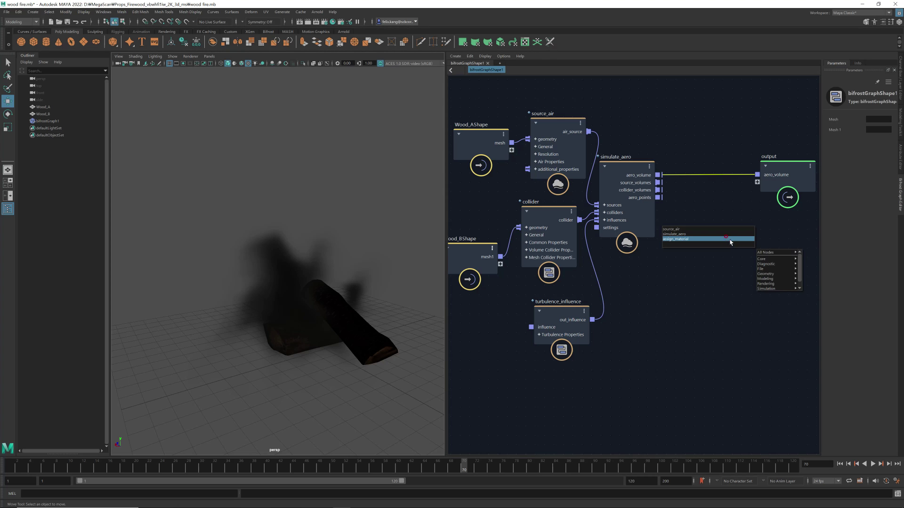
{"action": "mouse_move", "coordinate": [728, 255]}
{"action": "left_mouse_down"}
{"action": "mouse_move", "coordinate": [706, 186]}
{"action": "mouse_move", "coordinate": [711, 165]}
{"action": "mouse_move", "coordinate": [723, 254]}
{"action": "left_mouse_up"}
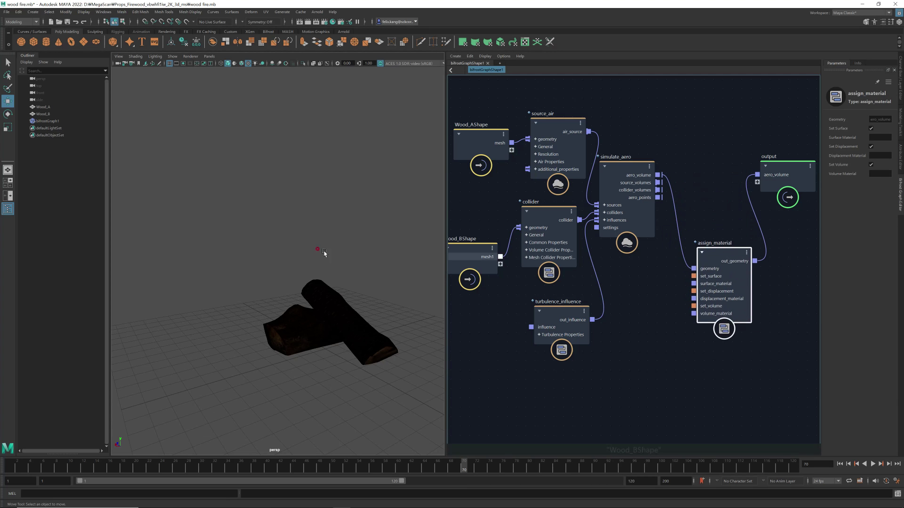
Play the simulation from the first frame with assign_material in the chain and inspect the smoke up close
{"action": "left_click_drag", "start_coordinate": [363, 293], "coordinate": [319, 289], "text": "alt"}
{"action": "scroll", "coordinate": [319, 289], "scroll_direction": "down", "scroll_amount": 4}
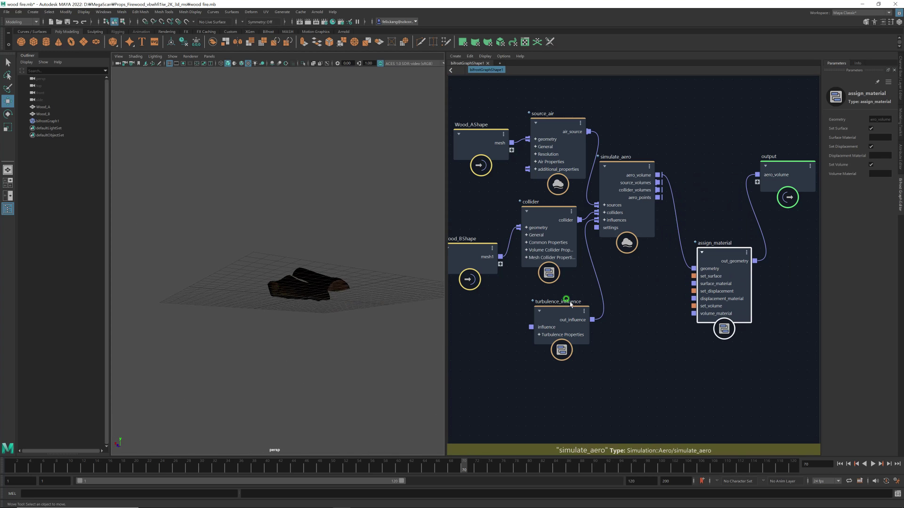
{"action": "left_click", "coordinate": [839, 464]}
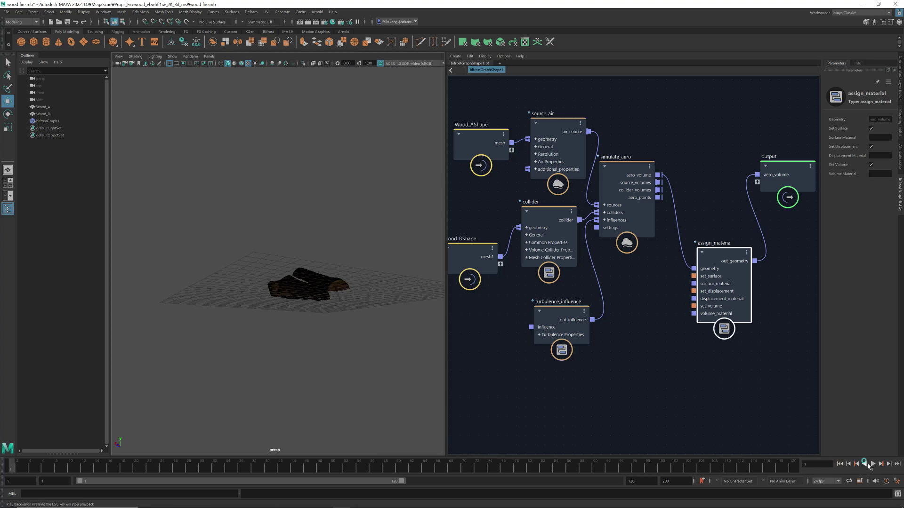
{"action": "left_click", "coordinate": [873, 465]}
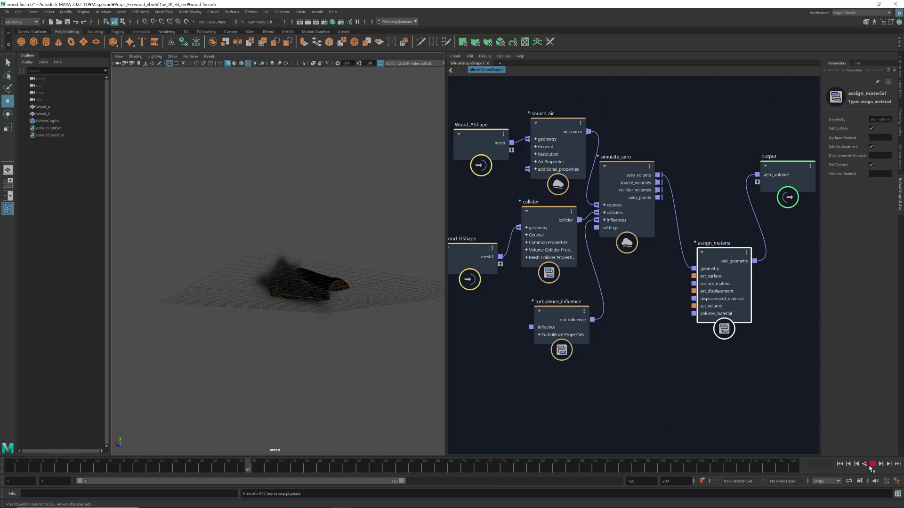
{"action": "left_click", "coordinate": [872, 465]}
{"action": "mouse_move", "coordinate": [264, 279]}
{"action": "left_mouse_down", "text": "alt"}
{"action": "mouse_move", "coordinate": [278, 297]}
{"action": "mouse_move", "coordinate": [269, 289]}
{"action": "left_mouse_up", "text": "alt"}
{"action": "right_click_drag", "start_coordinate": [308, 295], "coordinate": [374, 364], "text": "alt"}
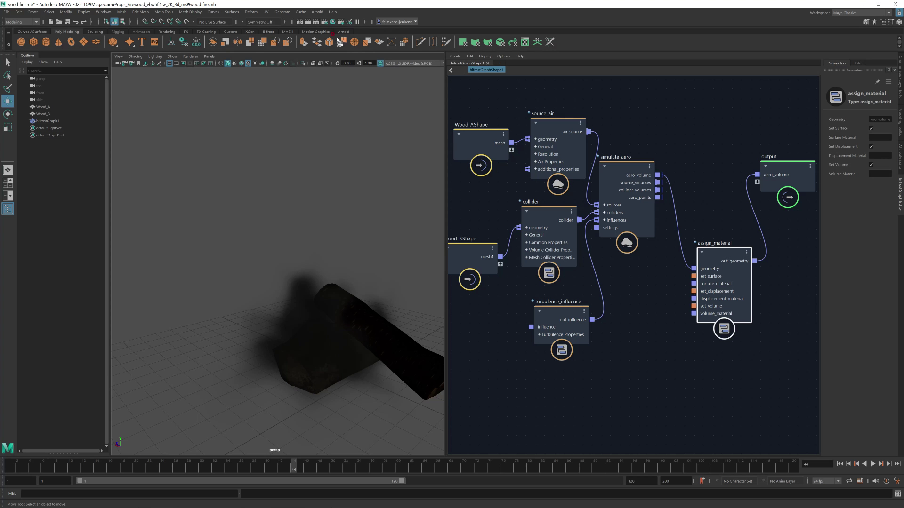
Open the Hypershade, clear its graph, and create an Arnold aiStandardVolume shader
{"action": "left_click", "coordinate": [332, 22]}
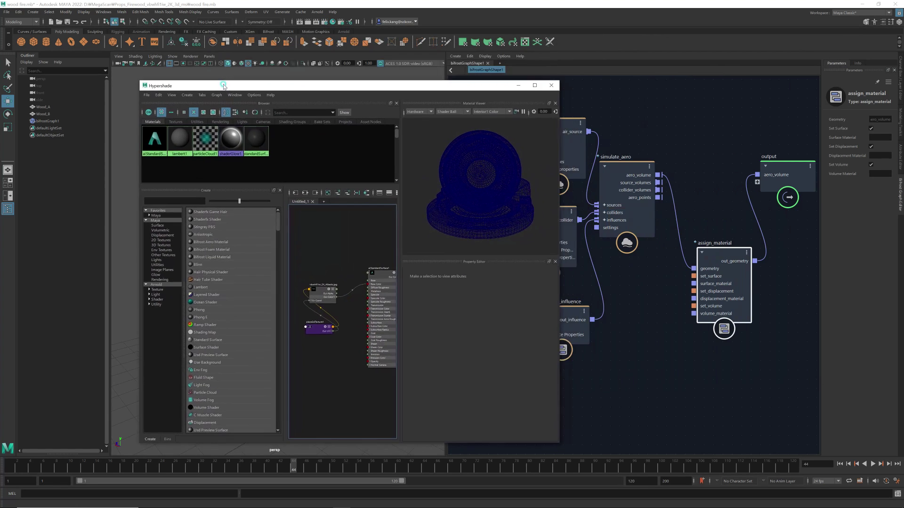
{"action": "left_click", "coordinate": [150, 299]}
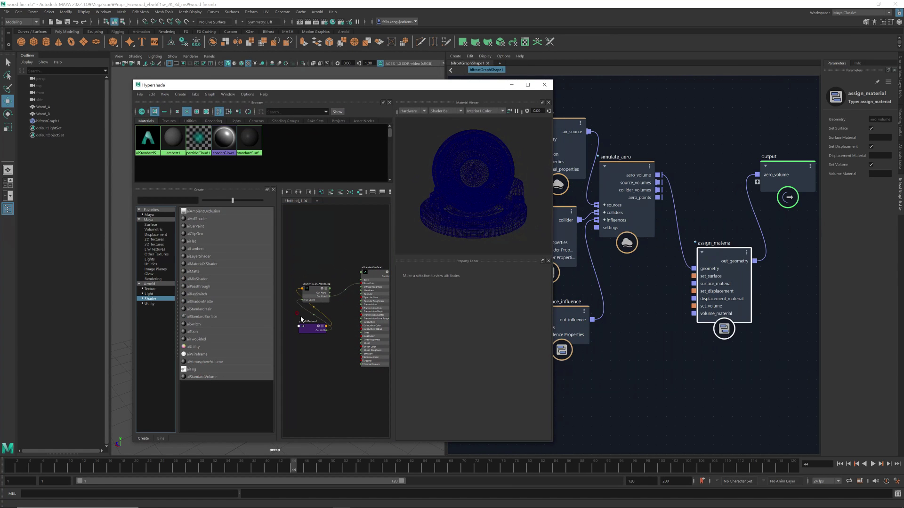
{"action": "left_click", "coordinate": [311, 193]}
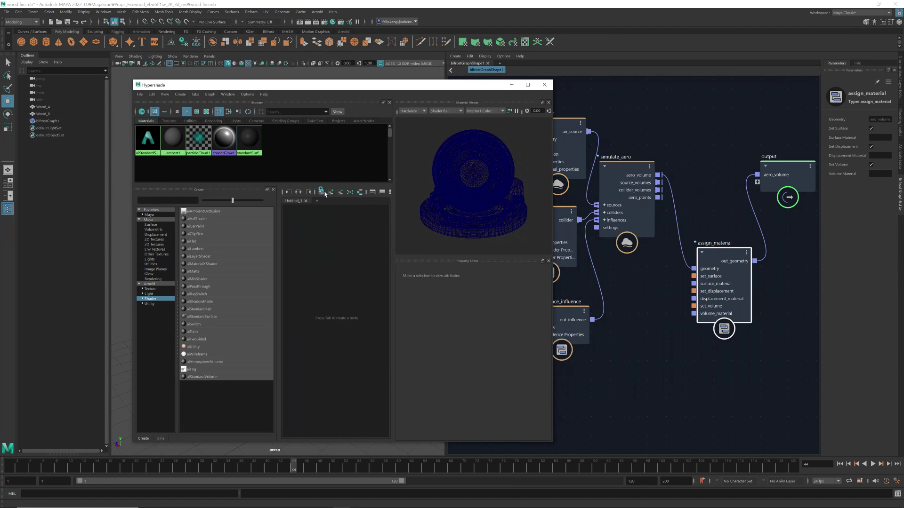
{"action": "left_click", "coordinate": [210, 377]}
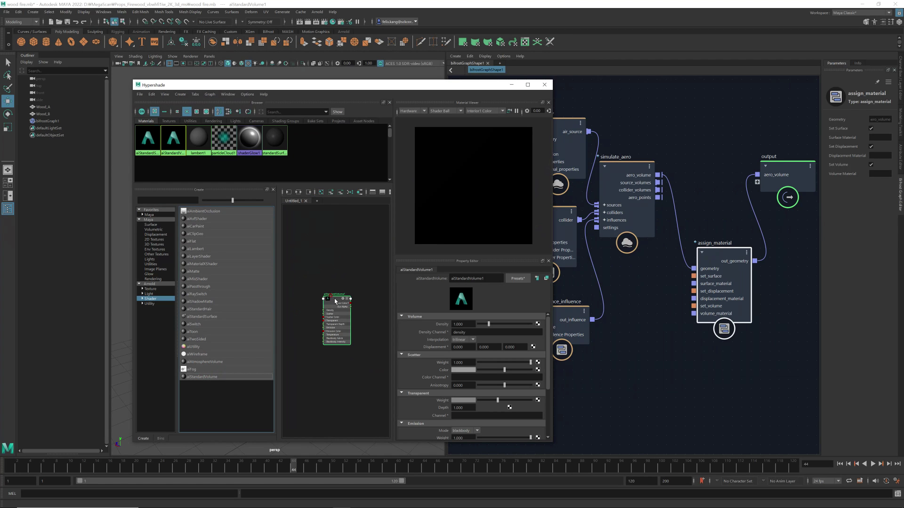
Bring the aiStandardVolume shader into the Bifrost graph and connect its material_reference to assign_material's volume_material
{"action": "left_click_drag", "start_coordinate": [389, 85], "coordinate": [272, 61]}
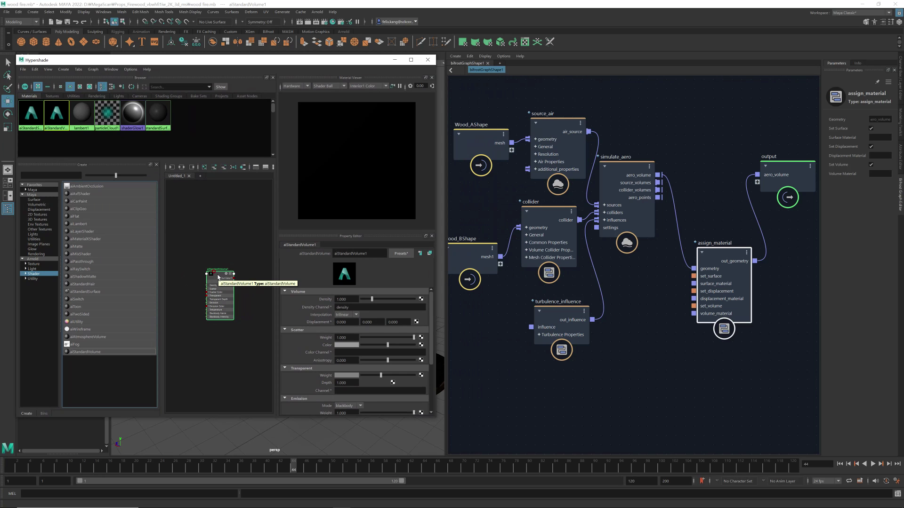
{"action": "left_click", "coordinate": [206, 249]}
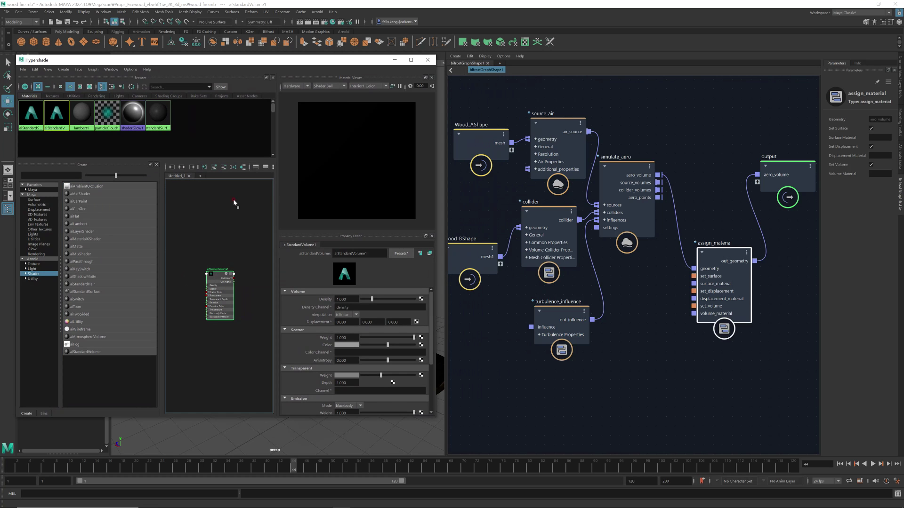
{"action": "middle_click_drag", "start_coordinate": [625, 362], "coordinate": [625, 362]}
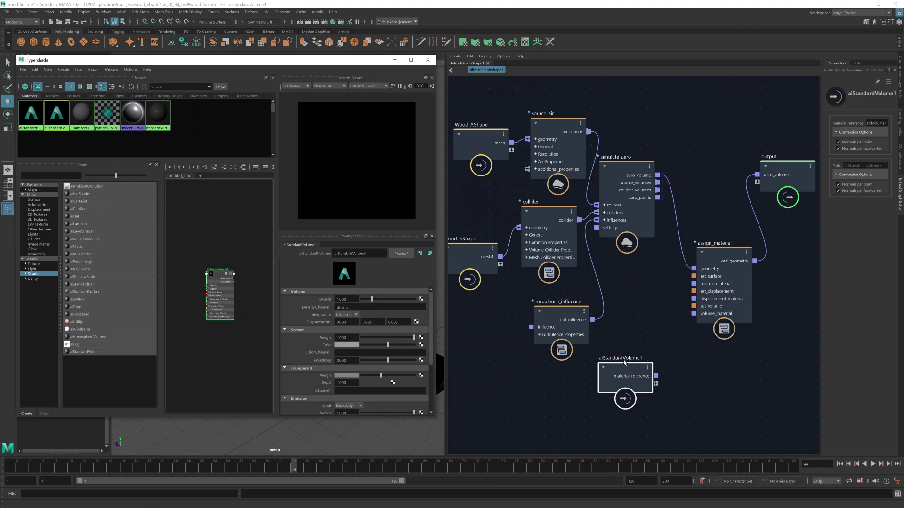
{"action": "left_click_drag", "start_coordinate": [636, 362], "coordinate": [697, 314]}
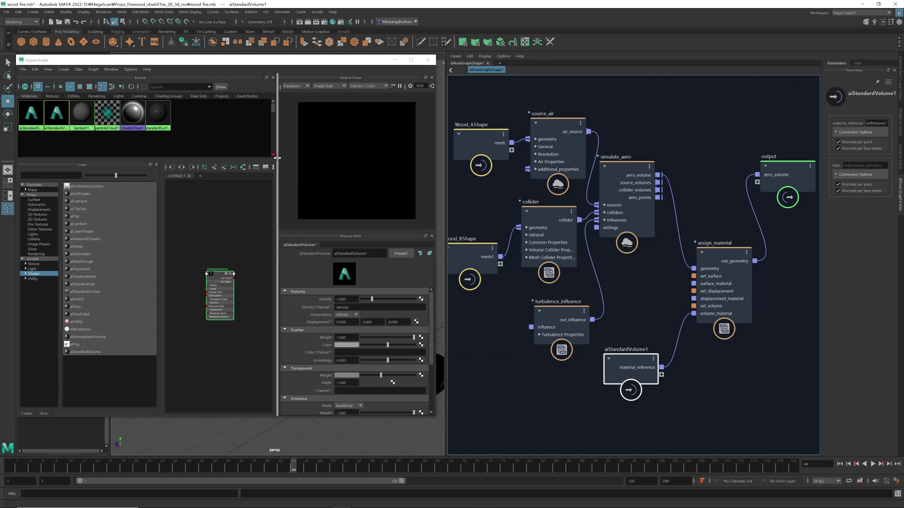
Play the simulation with the volume shader assigned and return to the first frame
{"action": "left_click_drag", "start_coordinate": [206, 67], "coordinate": [285, 81]}
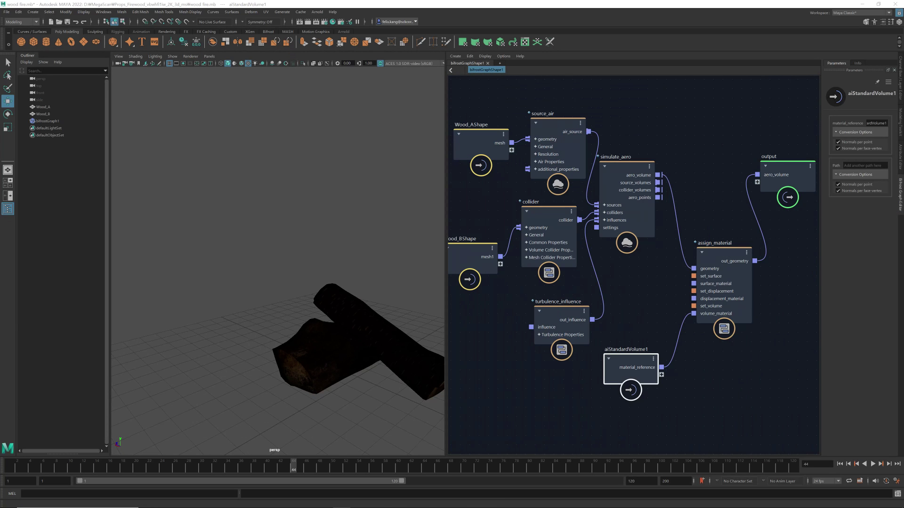
{"action": "left_click", "coordinate": [872, 464]}
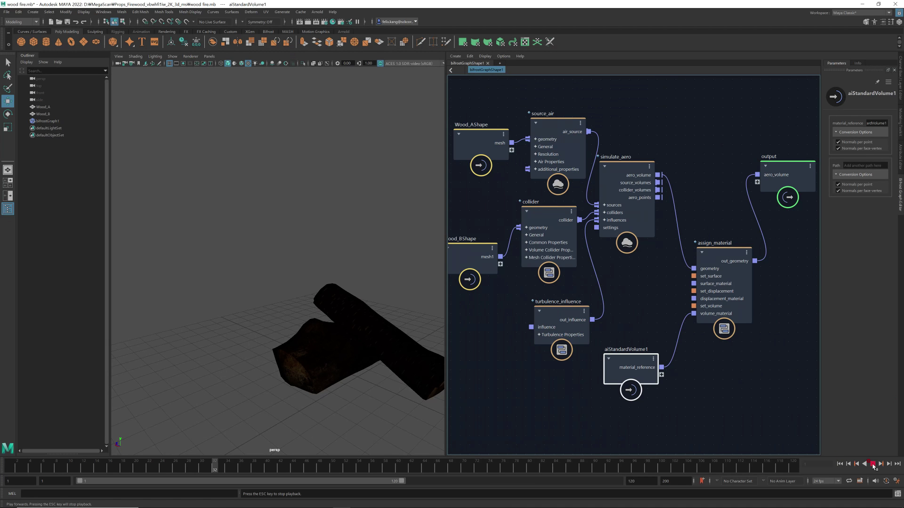
{"action": "left_click", "coordinate": [872, 464]}
{"action": "left_click", "coordinate": [840, 464]}
Examine the density, emission and temperature channel settings of the aiStandardVolume shader in the Hypershade
{"action": "left_click_drag", "start_coordinate": [903, 97], "coordinate": [290, 60]}
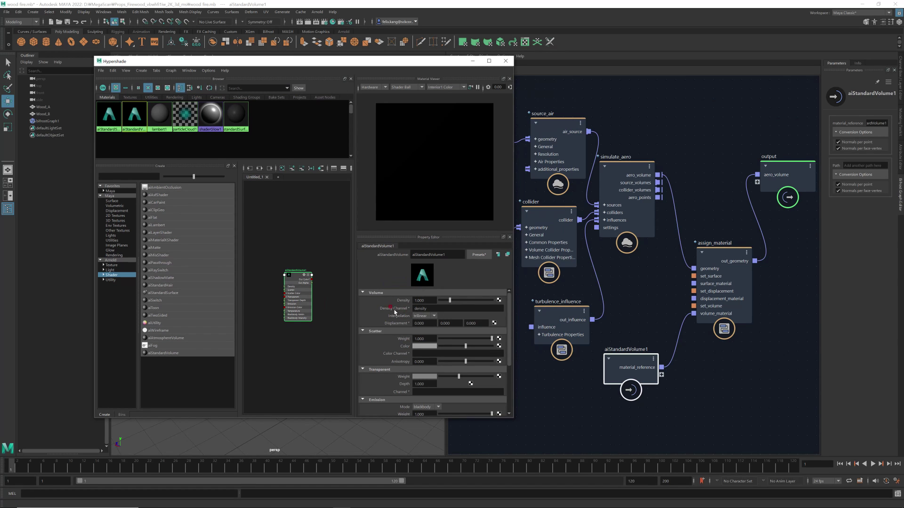
{"action": "scroll", "coordinate": [440, 308], "scroll_direction": "down", "scroll_amount": 5}
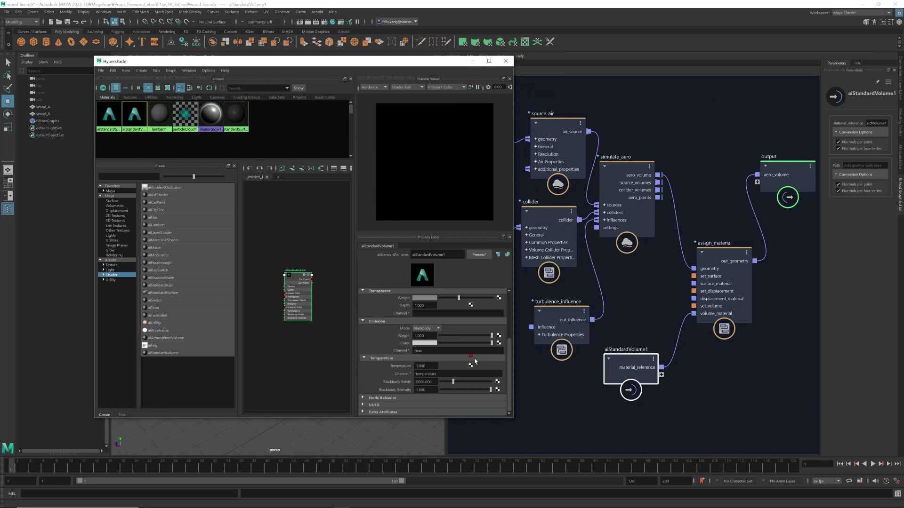
{"action": "double_click", "coordinate": [433, 350]}
{"action": "double_click", "coordinate": [436, 375]}
{"action": "mouse_move", "coordinate": [725, 251]}
{"action": "left_mouse_down"}
{"action": "mouse_move", "coordinate": [710, 263]}
{"action": "mouse_move", "coordinate": [727, 243]}
{"action": "left_mouse_up"}
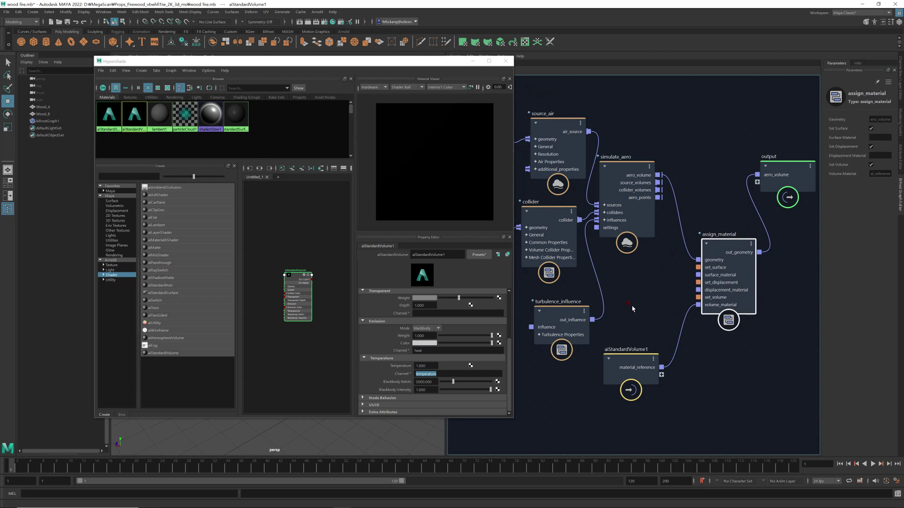
{"action": "scroll", "coordinate": [511, 372], "scroll_direction": "up", "scroll_amount": 5}
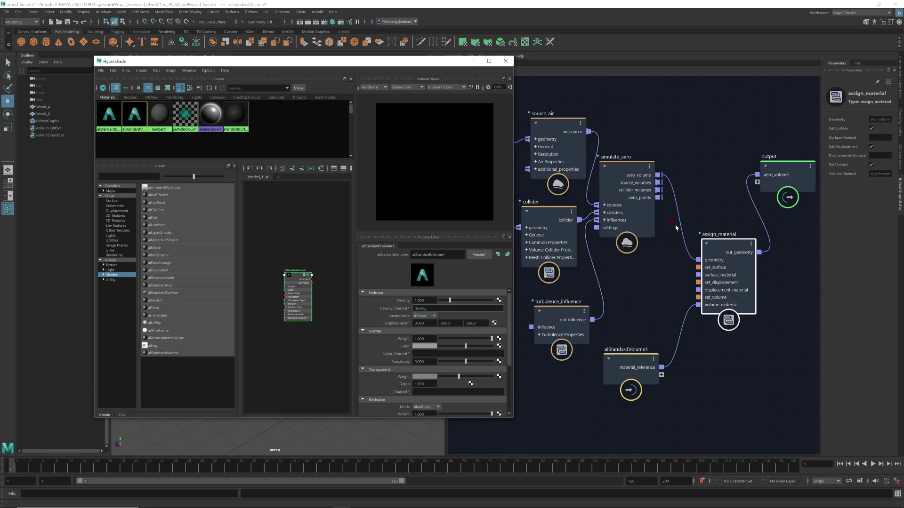
Add a watchpoint to the aero_volume connection into assign_material and rearrange the nodes so the voxel channel names are readable
{"action": "left_click_drag", "start_coordinate": [626, 168], "coordinate": [620, 182]}
{"action": "left_click_drag", "start_coordinate": [724, 246], "coordinate": [759, 238]}
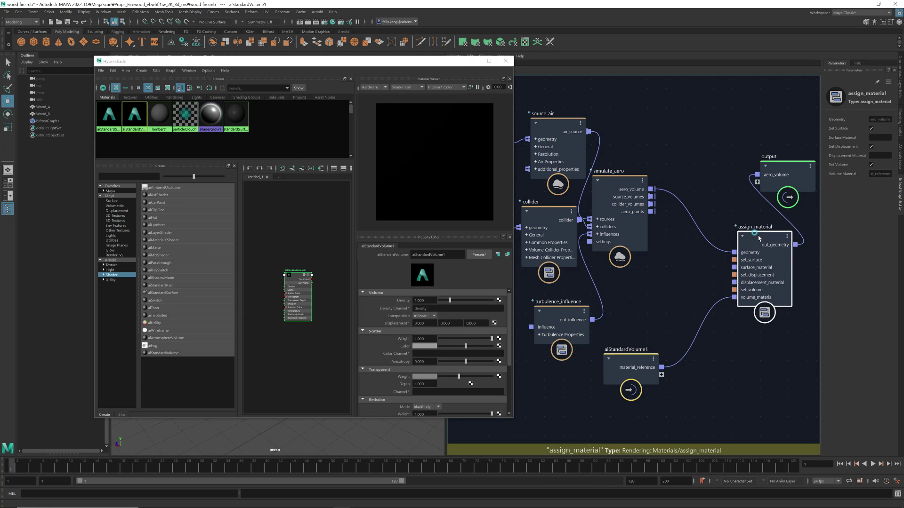
{"action": "right_click", "coordinate": [678, 197]}
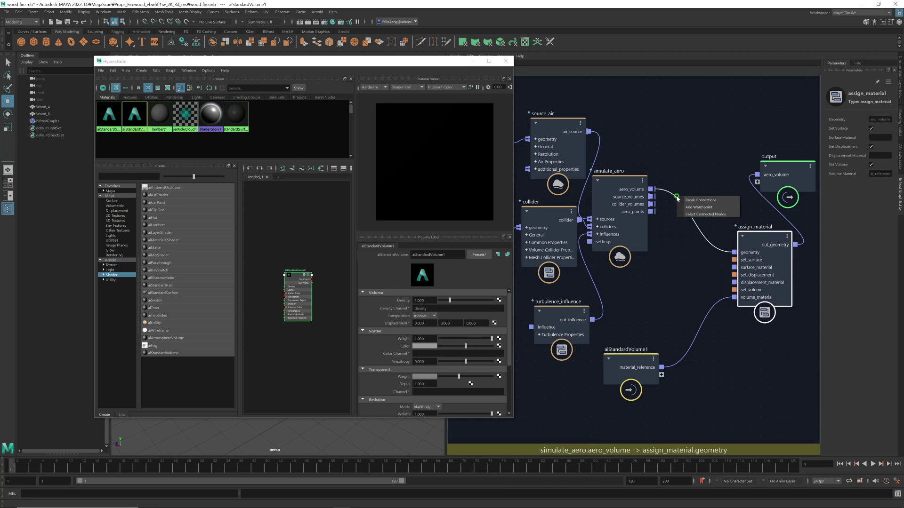
{"action": "left_click", "coordinate": [700, 208]}
{"action": "left_click_drag", "start_coordinate": [753, 227], "coordinate": [690, 112]}
{"action": "middle_click_drag", "start_coordinate": [727, 319], "coordinate": [631, 329]}
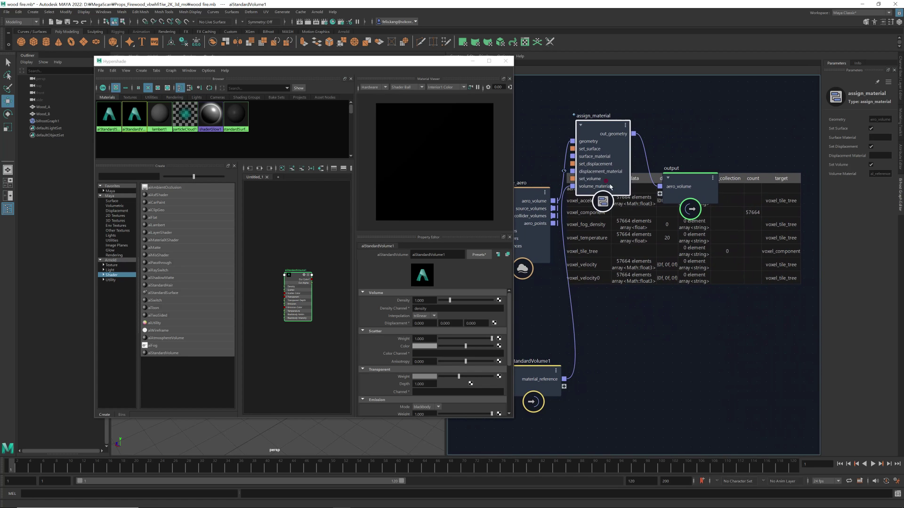
{"action": "left_click_drag", "start_coordinate": [602, 123], "coordinate": [612, 101]}
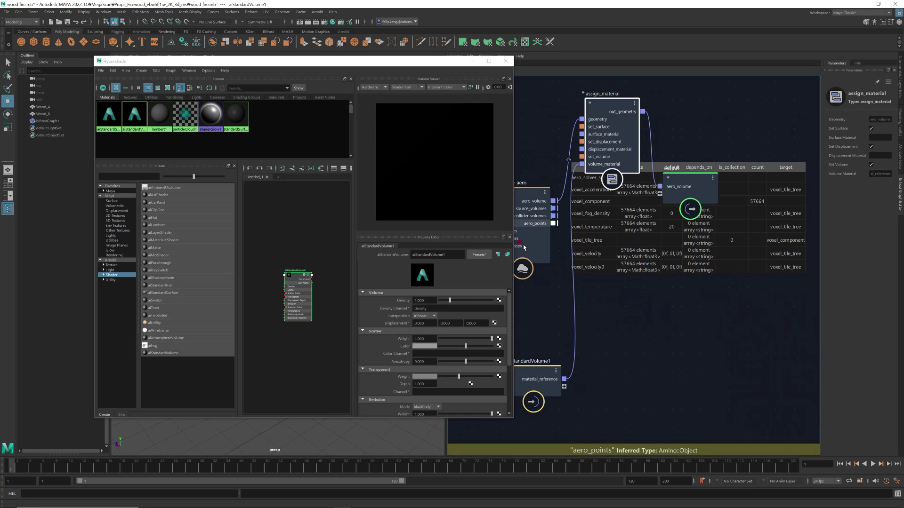
Set the aiStandardVolume's Density Channel to voxel_fog_density, and both its emission and temperature channels to voxel_temperature
{"action": "left_click", "coordinate": [459, 309]}
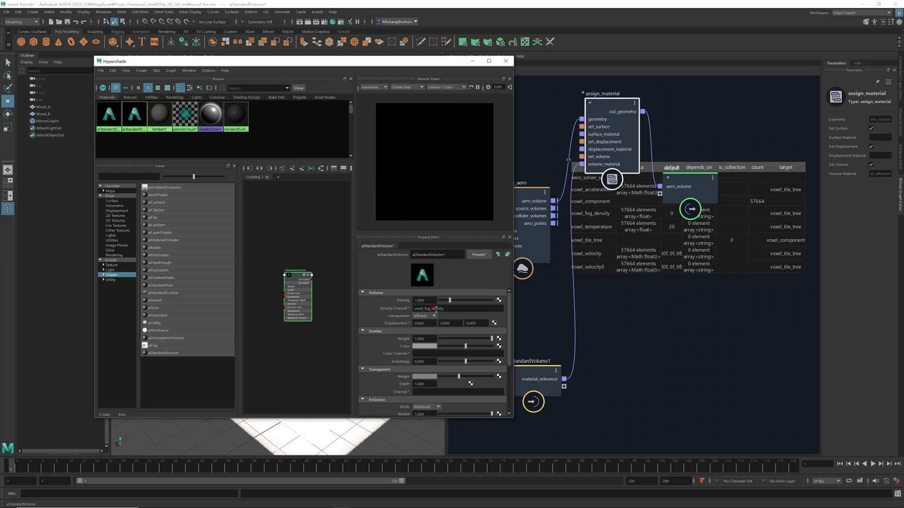
{"action": "left_click_drag", "start_coordinate": [363, 62], "coordinate": [328, 31]}
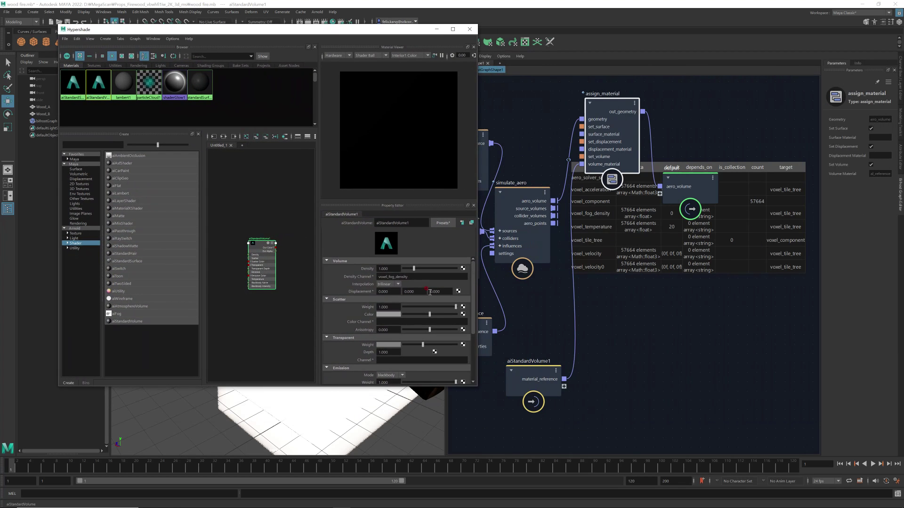
{"action": "scroll", "coordinate": [422, 333], "scroll_direction": "down", "scroll_amount": 4}
{"action": "left_click", "coordinate": [426, 320]}
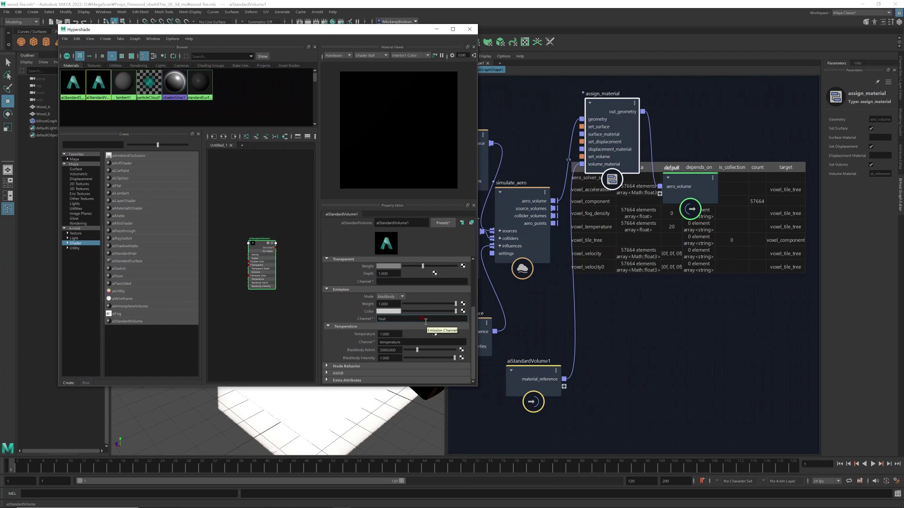
{"action": "left_click", "coordinate": [414, 342]}
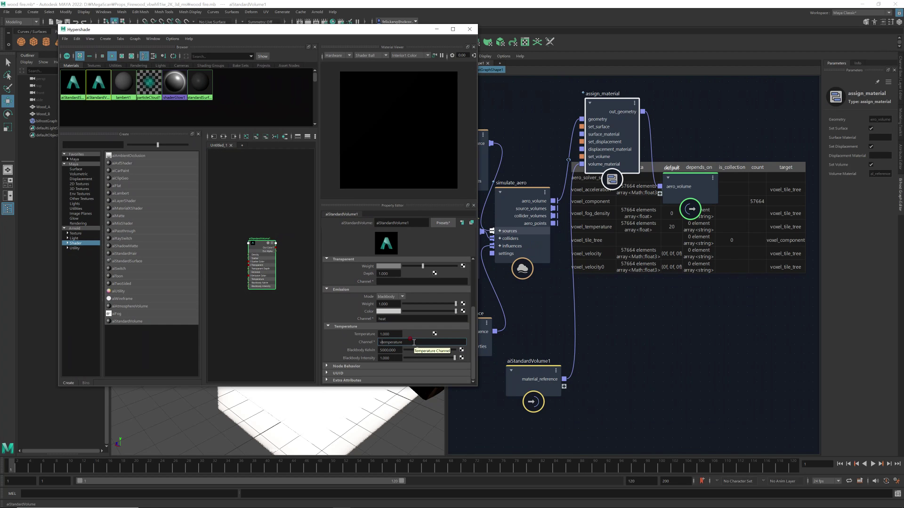
{"action": "double_click", "coordinate": [414, 342]}
{"action": "key", "text": "ctrl+c"}
{"action": "double_click", "coordinate": [403, 320]}
{"action": "key", "text": "ctrl+v"}
{"action": "key", "text": "Return"}
Move the Hypershade window clear of the viewport and play the simulation to check the volume shading
{"action": "left_click_drag", "start_coordinate": [343, 30], "coordinate": [704, 24]}
{"action": "left_click", "coordinate": [872, 465]}
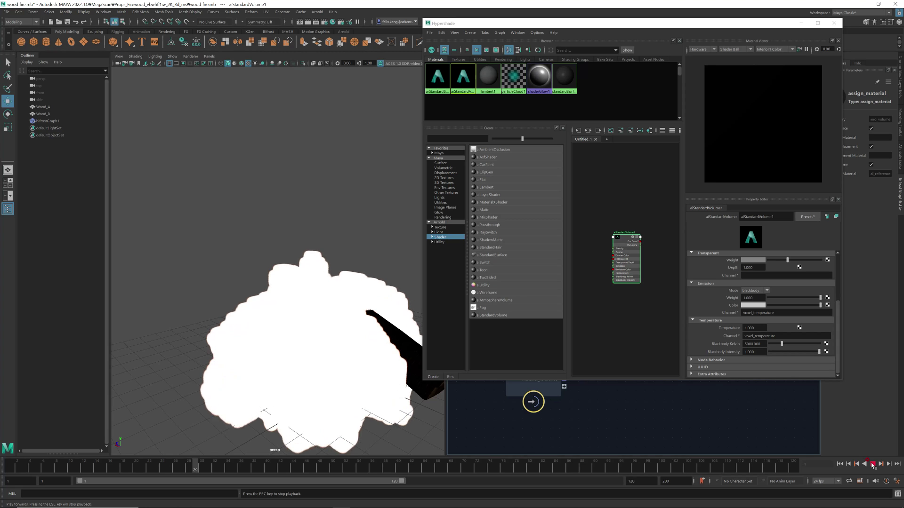
{"action": "left_click", "coordinate": [872, 465]}
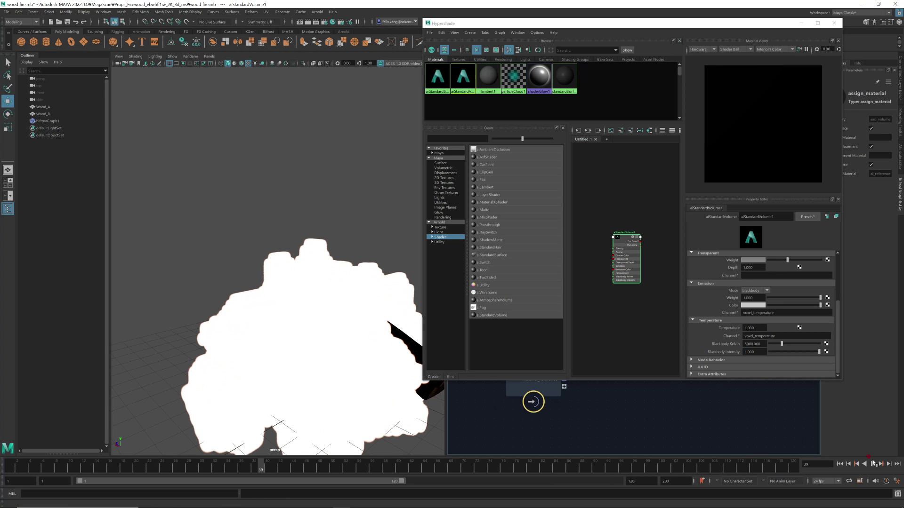
Try a Blackbody Kelvin of 0.1 on the aiStandardVolume and play the simulation to judge the emission
{"action": "left_click_drag", "start_coordinate": [780, 345], "coordinate": [770, 348]}
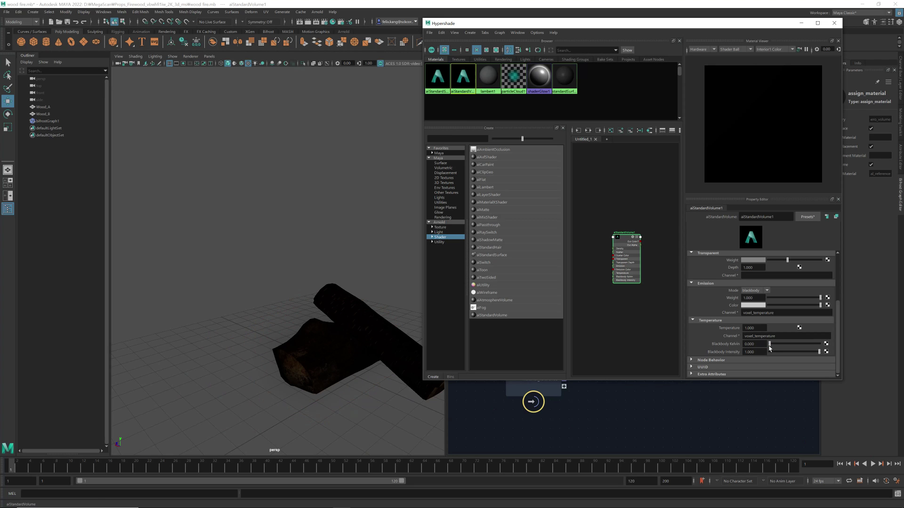
{"action": "left_click", "coordinate": [756, 344]}
{"action": "left_click", "coordinate": [872, 464]}
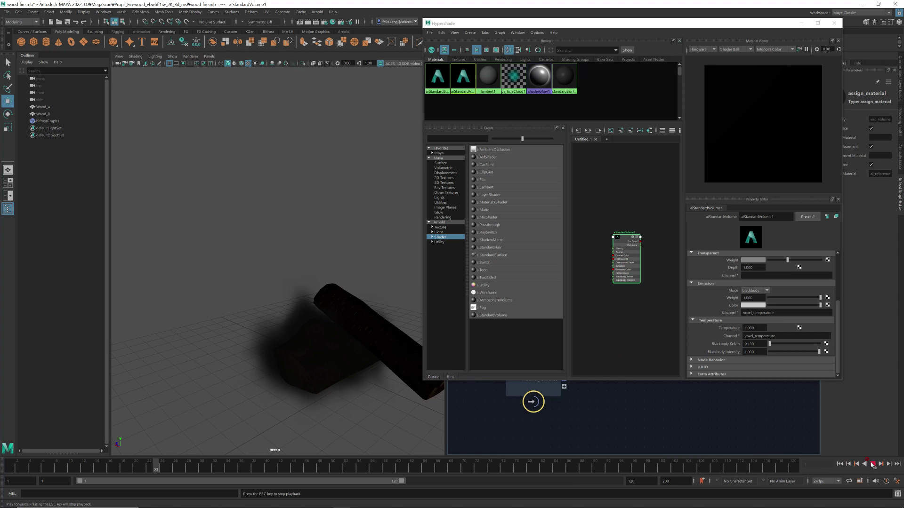
{"action": "left_click", "coordinate": [873, 465]}
Try Blackbody Kelvin values of 1 and 2 and continue playback to compare the emission
{"action": "left_click", "coordinate": [758, 344]}
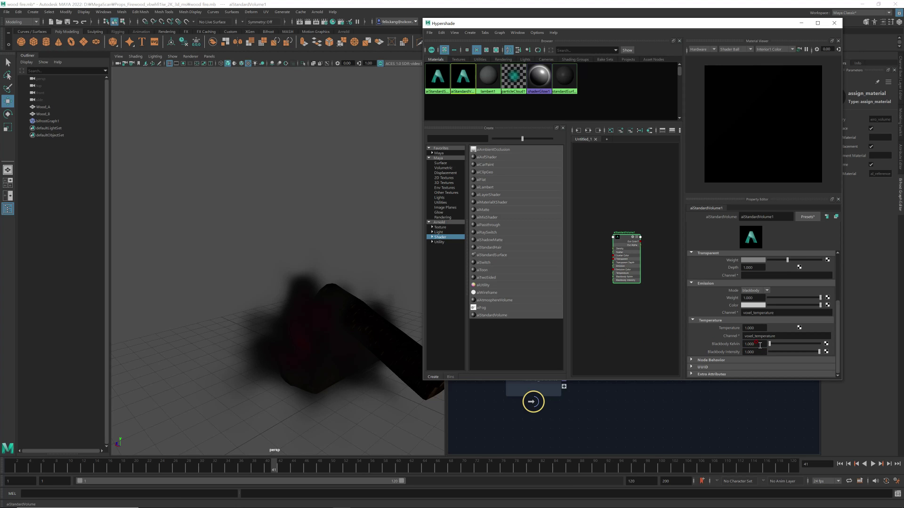
{"action": "type", "text": "2"}
{"action": "key", "text": "Return"}
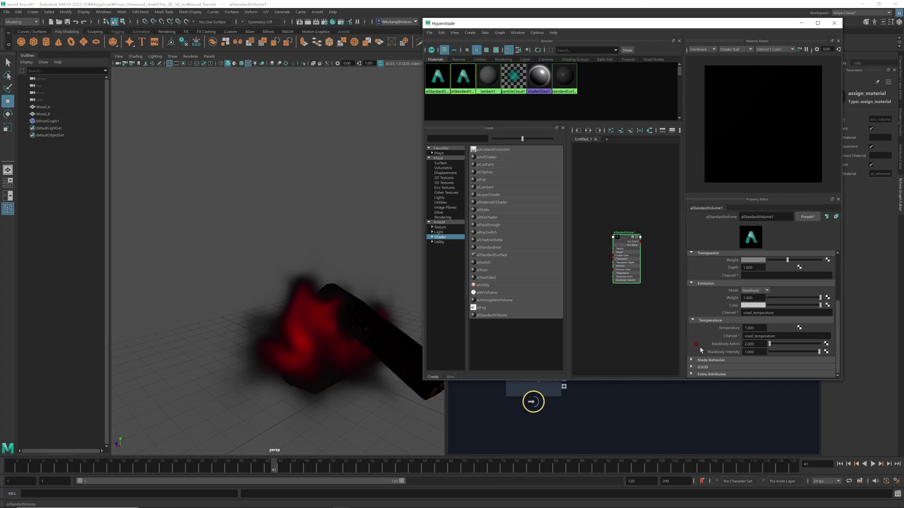
{"action": "left_click", "coordinate": [872, 465]}
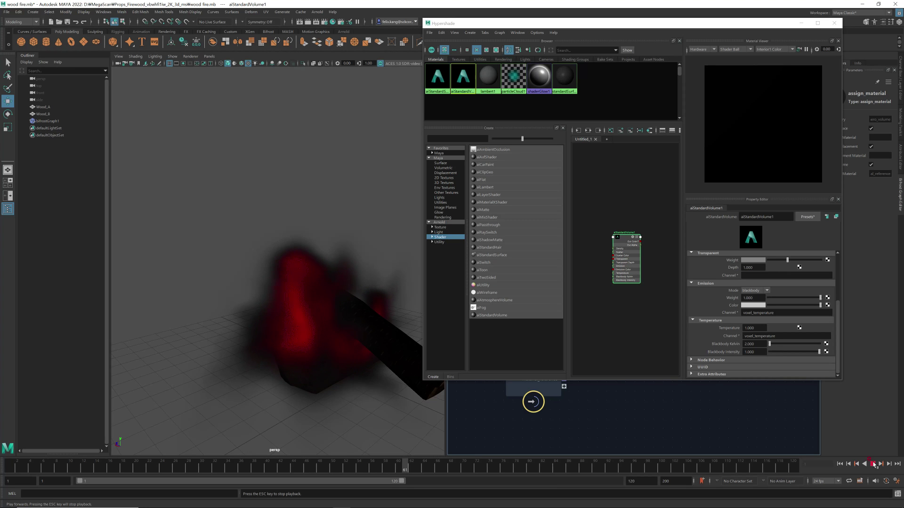
{"action": "key", "text": "Escape"}
Reduce the aiStandardVolume's Blackbody Intensity to about 0.48 and set its Blackbody Kelvin to 10
{"action": "left_click_drag", "start_coordinate": [819, 351], "coordinate": [795, 354]}
{"action": "left_click", "coordinate": [753, 344]}
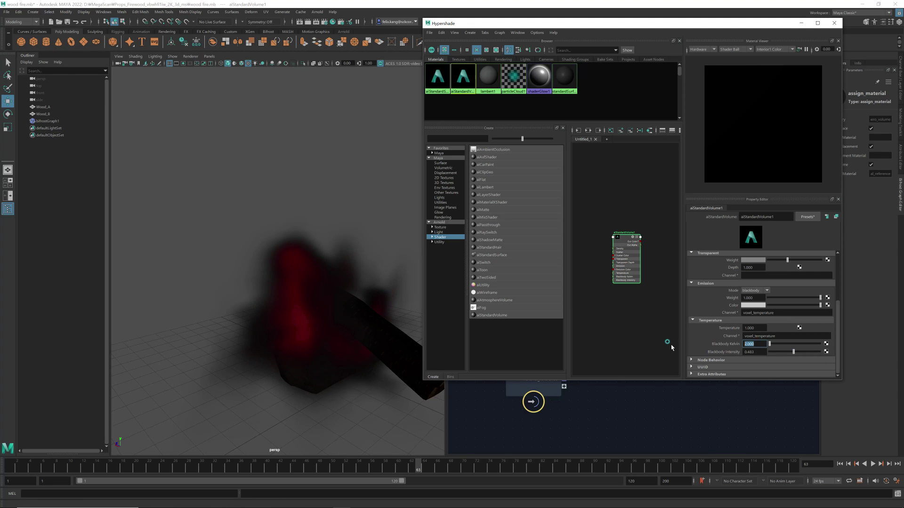
{"action": "type", "text": "10"}
{"action": "key", "text": "Return"}
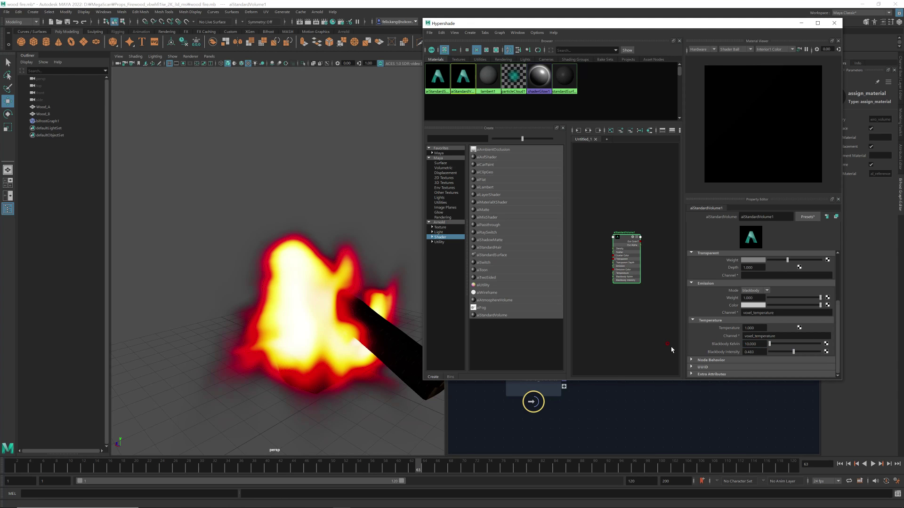
Replay the simulation from the first frame and examine the fire around the logs from another angle
{"action": "left_click", "coordinate": [840, 464]}
{"action": "left_click", "coordinate": [872, 464]}
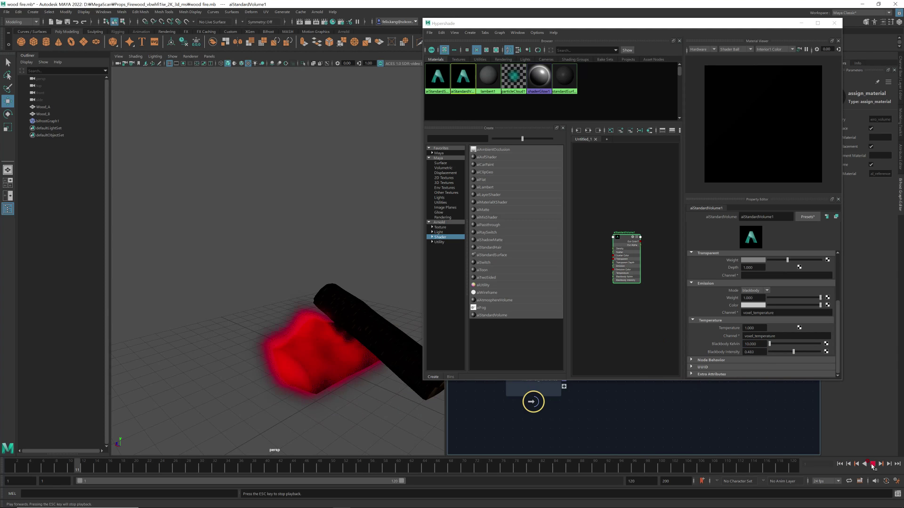
{"action": "left_click_drag", "start_coordinate": [270, 355], "coordinate": [359, 365], "text": "alt"}
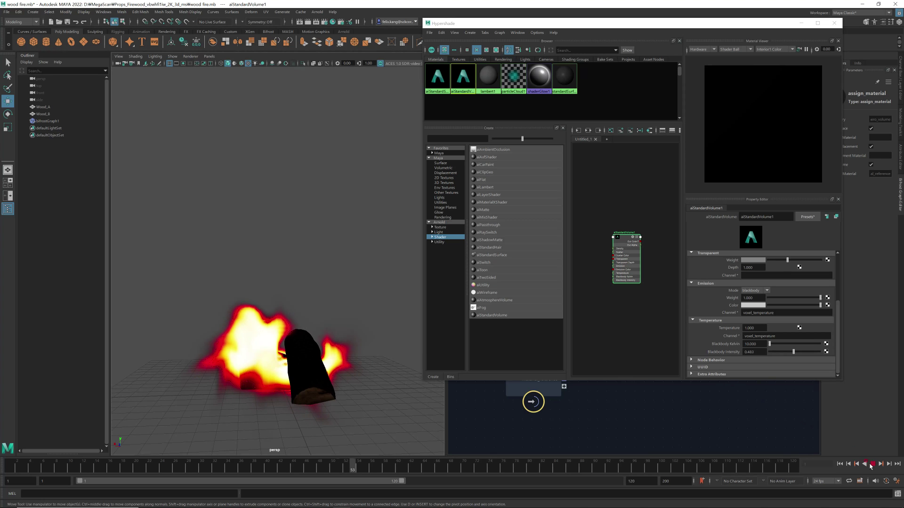
{"action": "key", "text": "Escape"}
Test Blackbody Kelvin values of 8 and 3 on the aiStandardVolume and settle on 5
{"action": "left_click", "coordinate": [753, 344]}
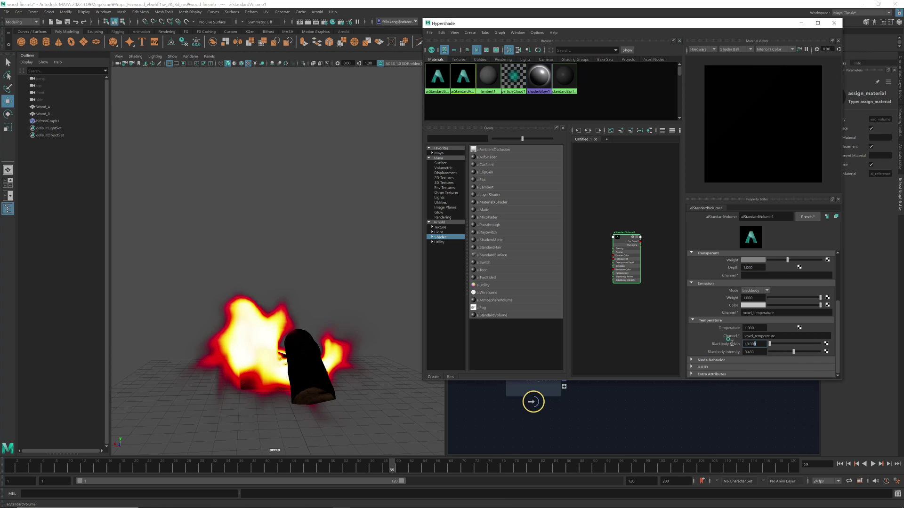
{"action": "type", "text": "8"}
{"action": "key", "text": "Return"}
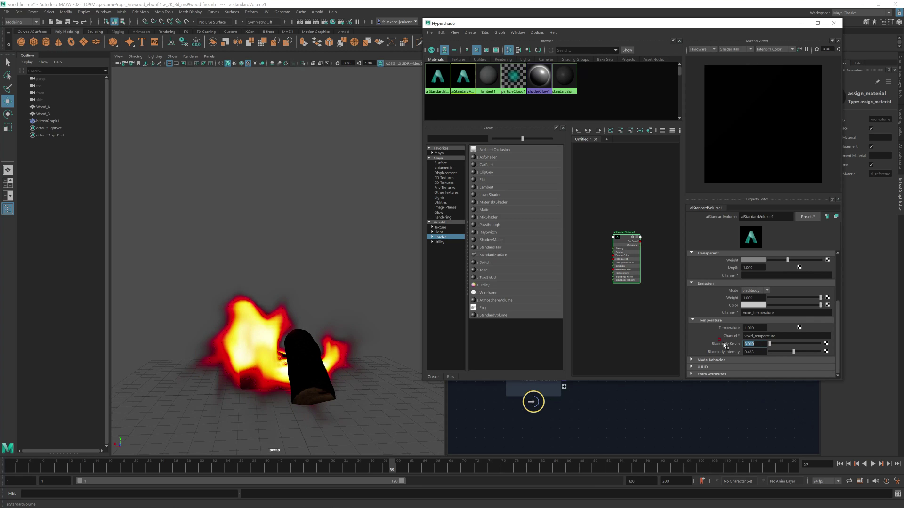
{"action": "type", "text": "3"}
{"action": "key", "text": "Return"}
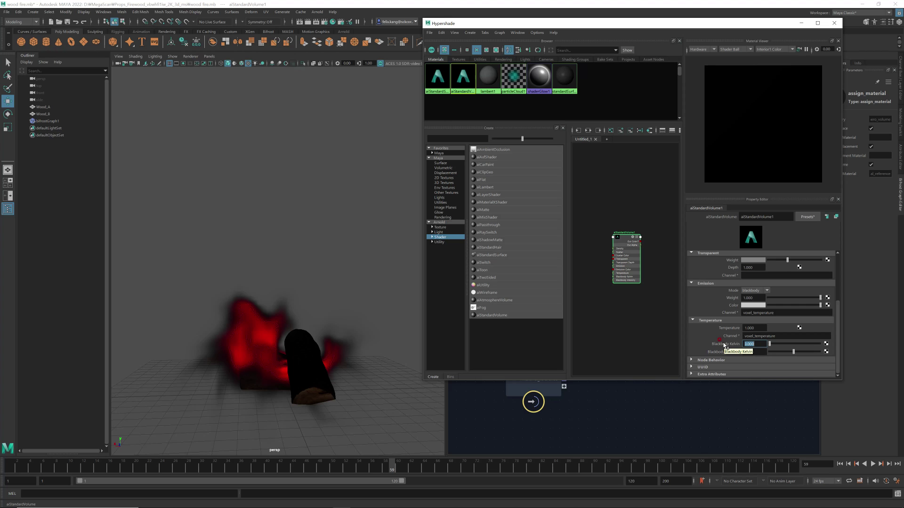
{"action": "type", "text": "5"}
{"action": "key", "text": "Return"}
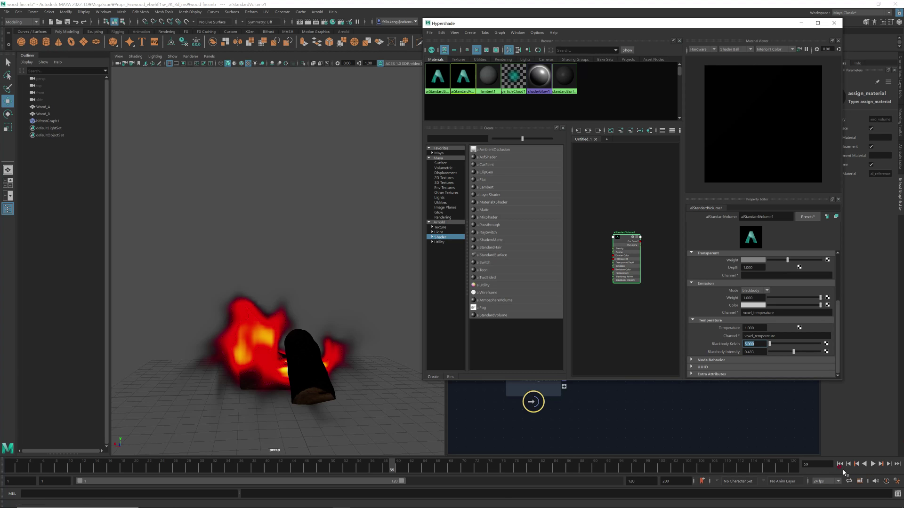
Replay the simulation from the first frame to check the flames and close the Hypershade
{"action": "left_click", "coordinate": [839, 464]}
{"action": "left_click", "coordinate": [872, 464]}
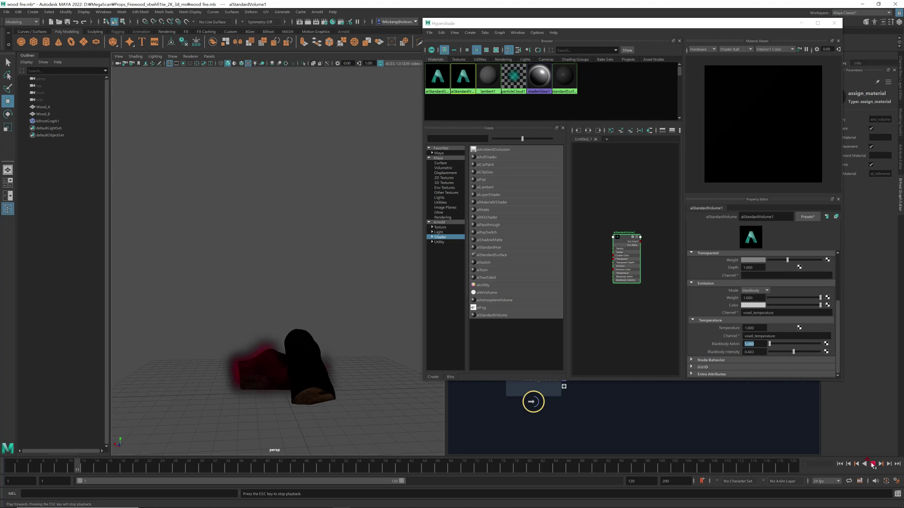
{"action": "left_click_drag", "start_coordinate": [301, 337], "coordinate": [330, 334], "text": "alt"}
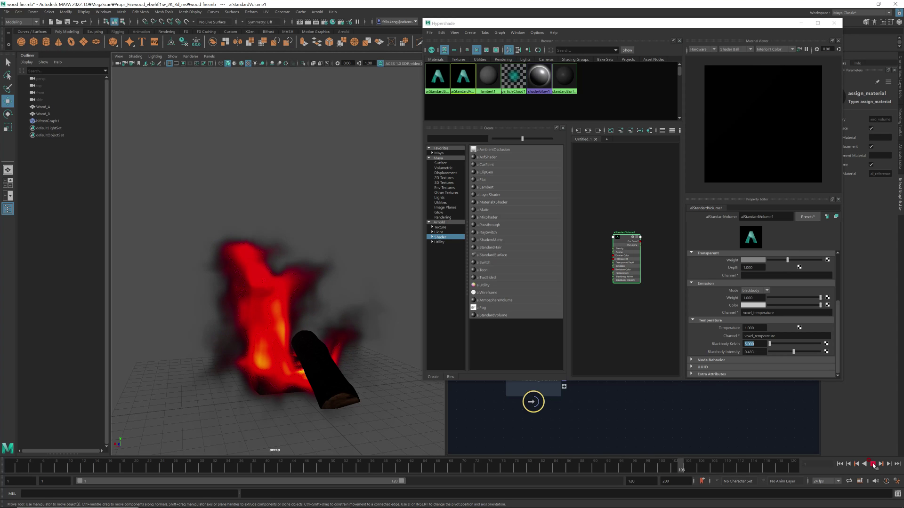
{"action": "left_click", "coordinate": [874, 464]}
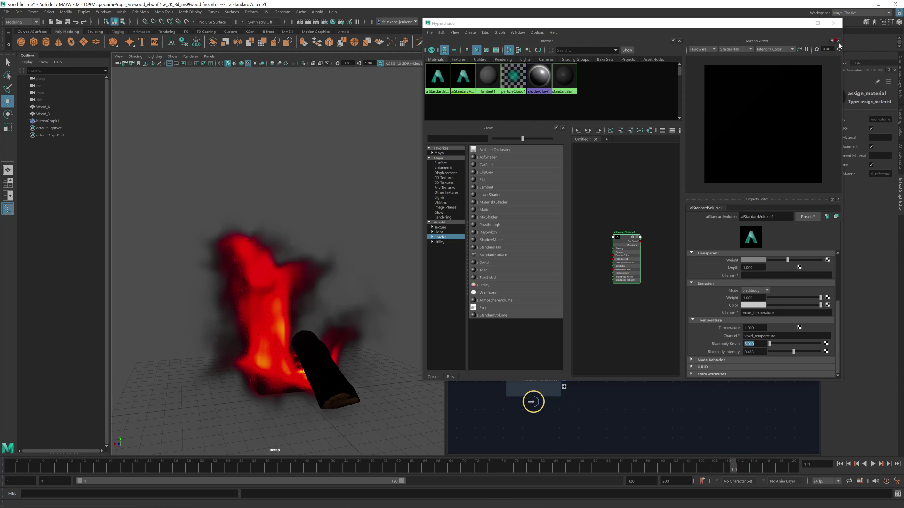
{"action": "left_click", "coordinate": [834, 23]}
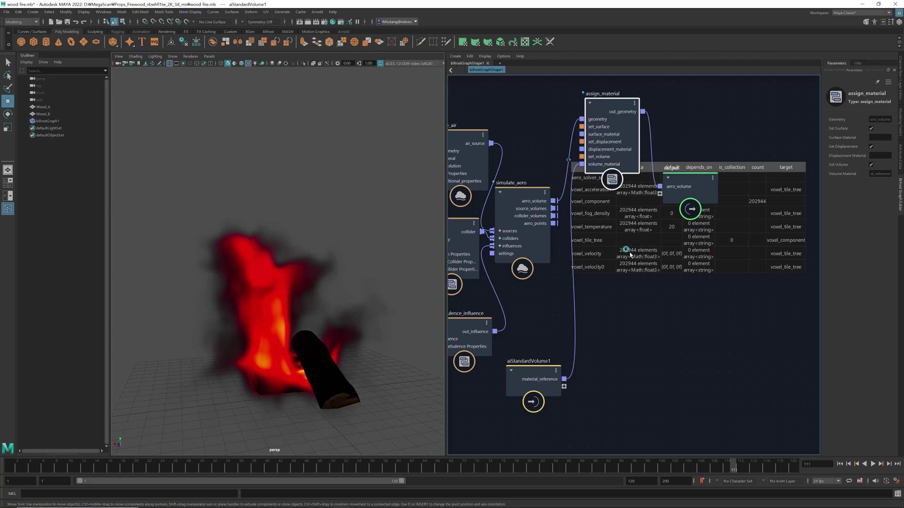
Inspect the Geo Detail Size and Fluid Detail Size of the source_air node, widening the parameters for readability
{"action": "middle_click_drag", "start_coordinate": [586, 260], "coordinate": [663, 298], "text": "alt"}
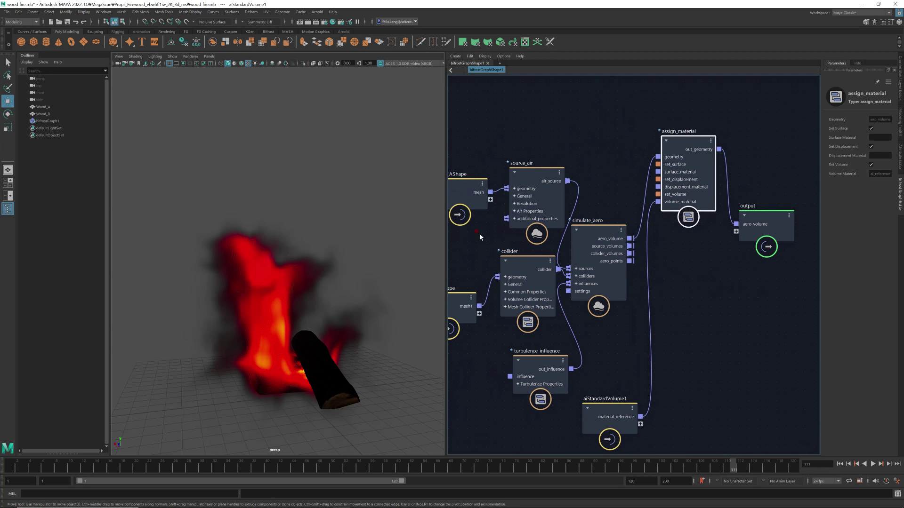
{"action": "left_click", "coordinate": [544, 173]}
{"action": "left_click", "coordinate": [877, 188]}
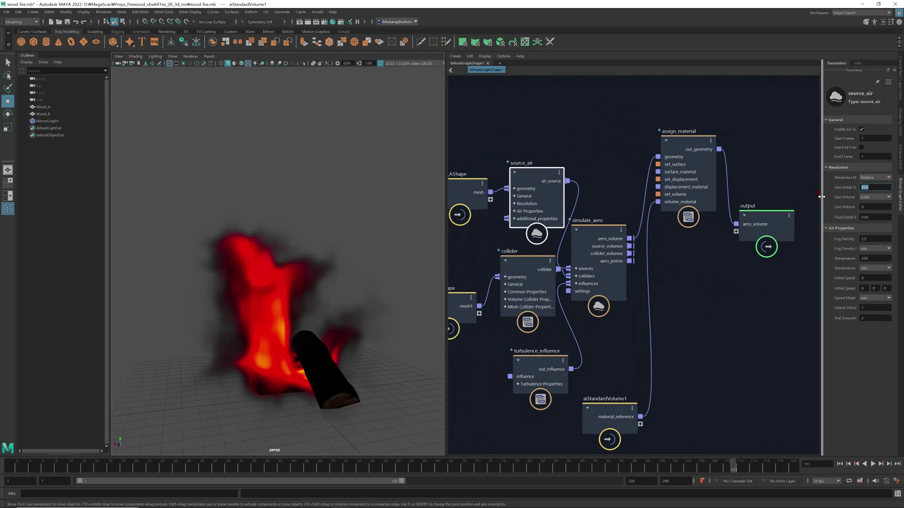
{"action": "left_click_drag", "start_coordinate": [822, 202], "coordinate": [732, 206]}
{"action": "left_click", "coordinate": [855, 217]}
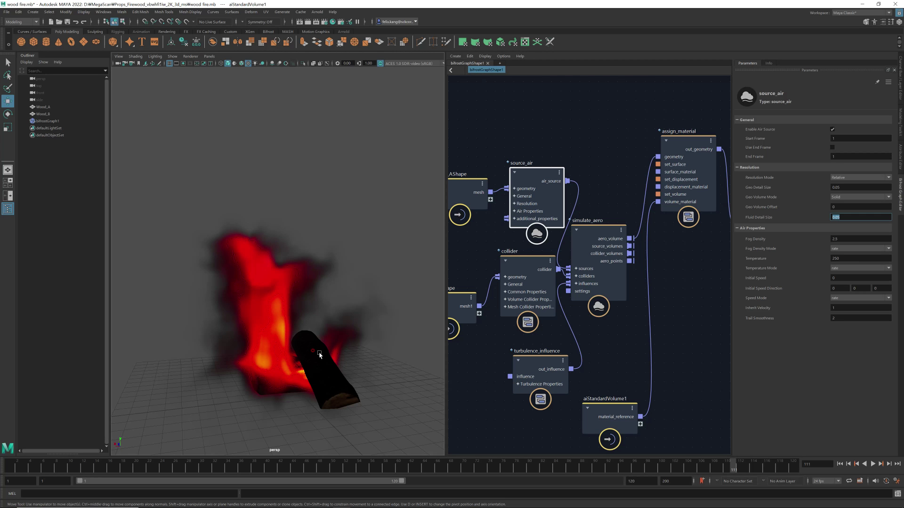
Select every node in the Bifrost graph, lay them all out automatically, and undo the last node move
{"action": "key", "text": "a"}
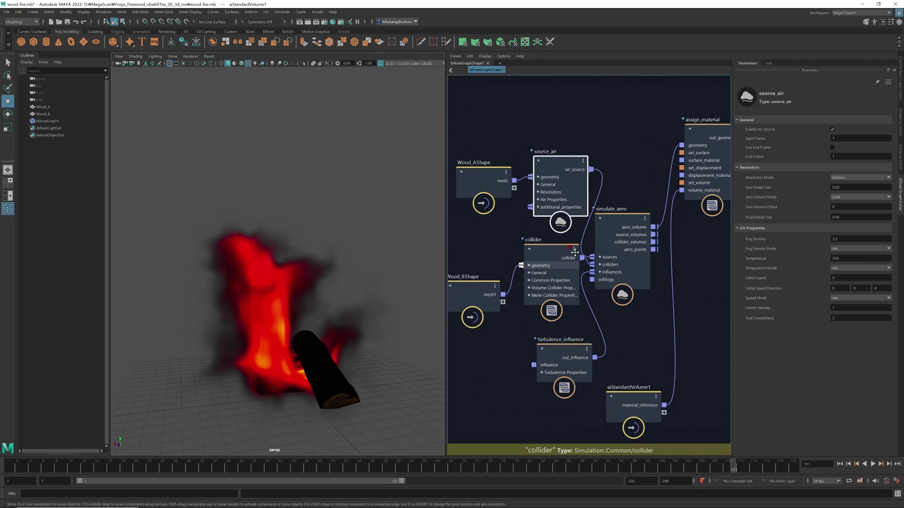
{"action": "scroll", "coordinate": [592, 293], "scroll_direction": "down", "scroll_amount": 3}
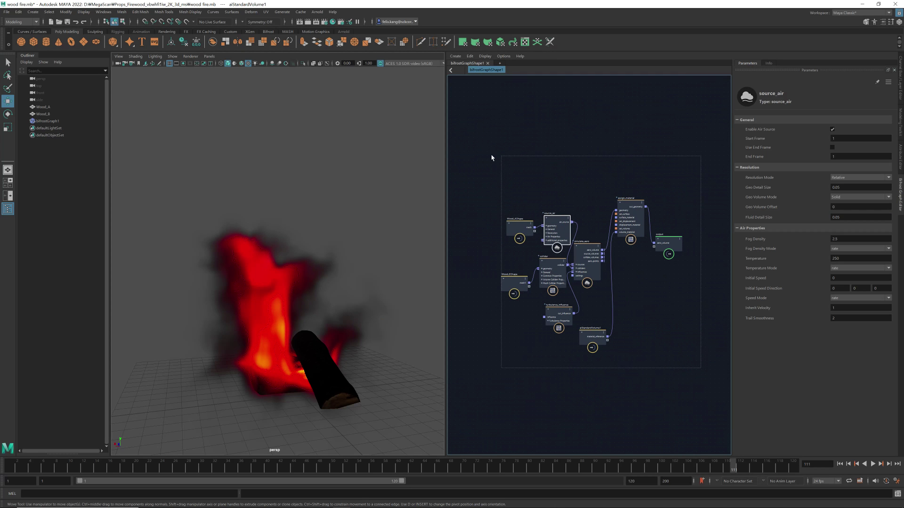
{"action": "left_click", "coordinate": [478, 149]}
{"action": "key", "text": "a"}
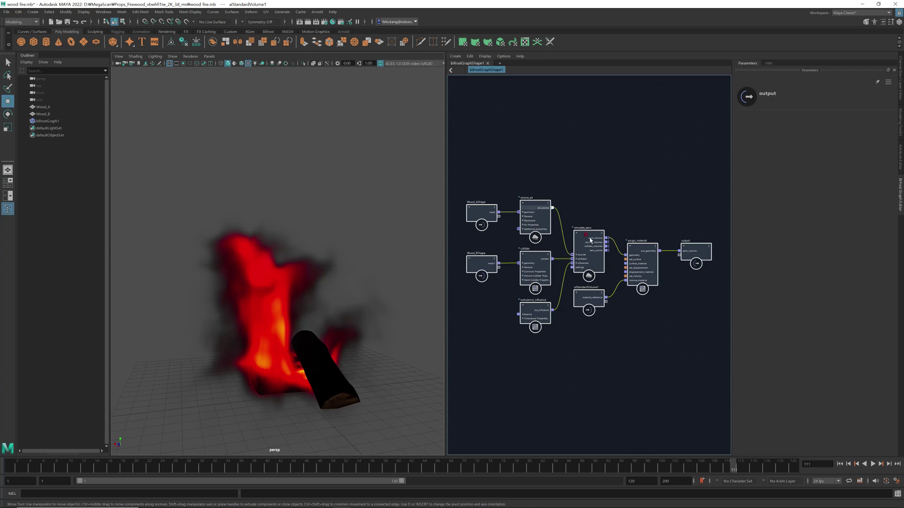
{"action": "scroll", "coordinate": [621, 295], "scroll_direction": "up", "scroll_amount": 5}
{"action": "key", "text": "a"}
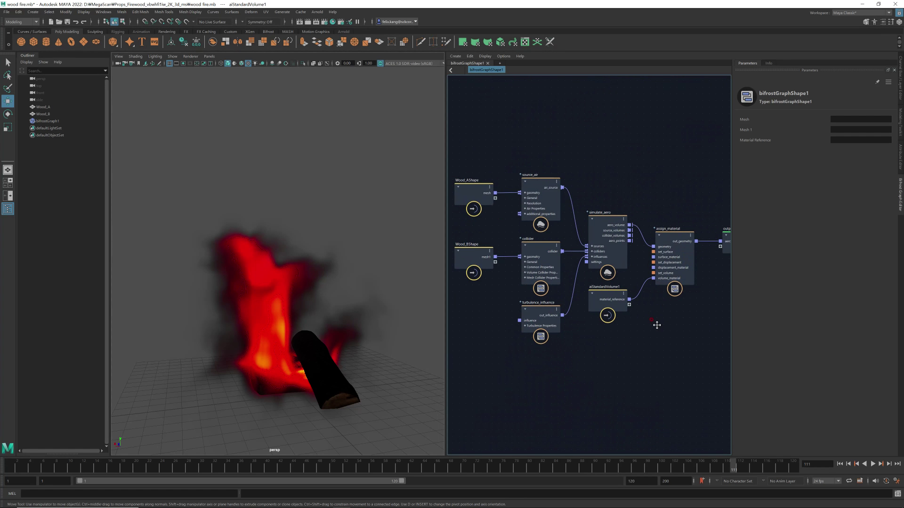
{"action": "scroll", "coordinate": [657, 325], "scroll_direction": "down", "scroll_amount": 4}
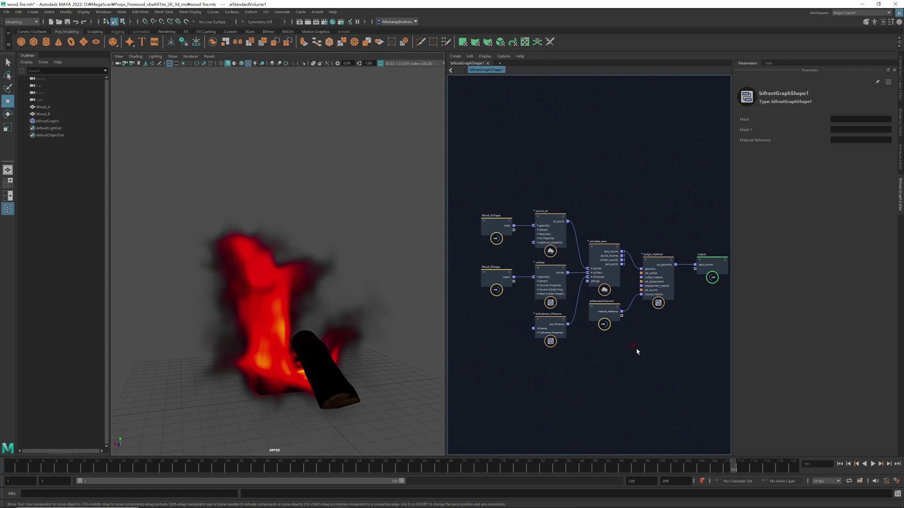
{"action": "key", "text": "ctrl+z"}
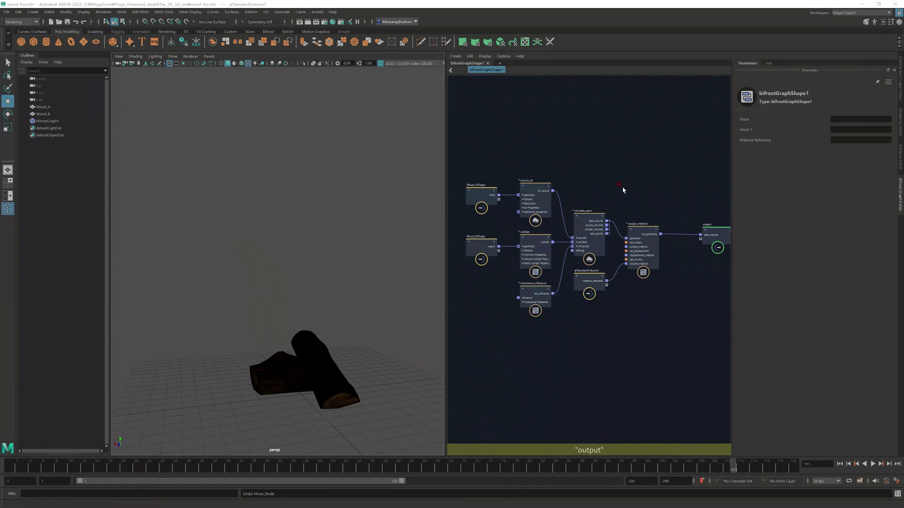
Select the nodes between the mesh inputs and the output, and shift Wood_AShape and Wood_BShape slightly away from them
{"action": "left_click_drag", "start_coordinate": [517, 128], "coordinate": [606, 298]}
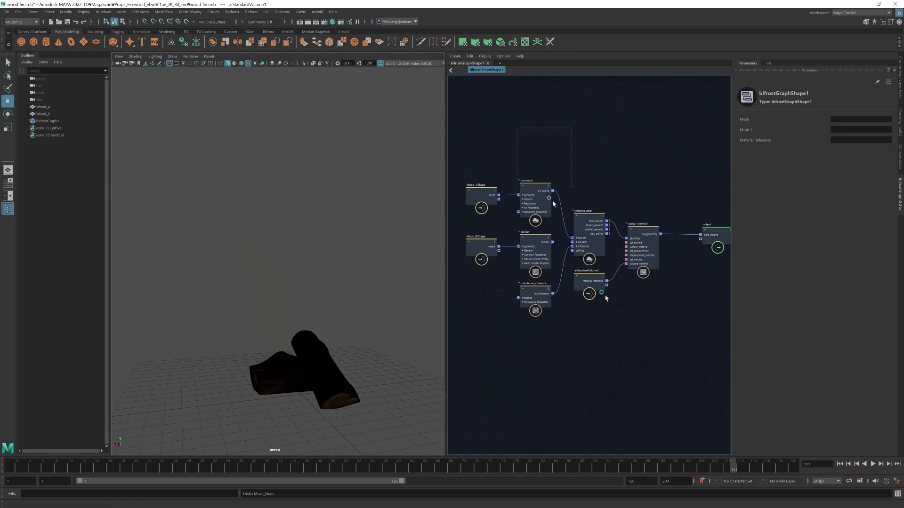
{"action": "left_click_drag", "start_coordinate": [676, 359], "coordinate": [647, 362]}
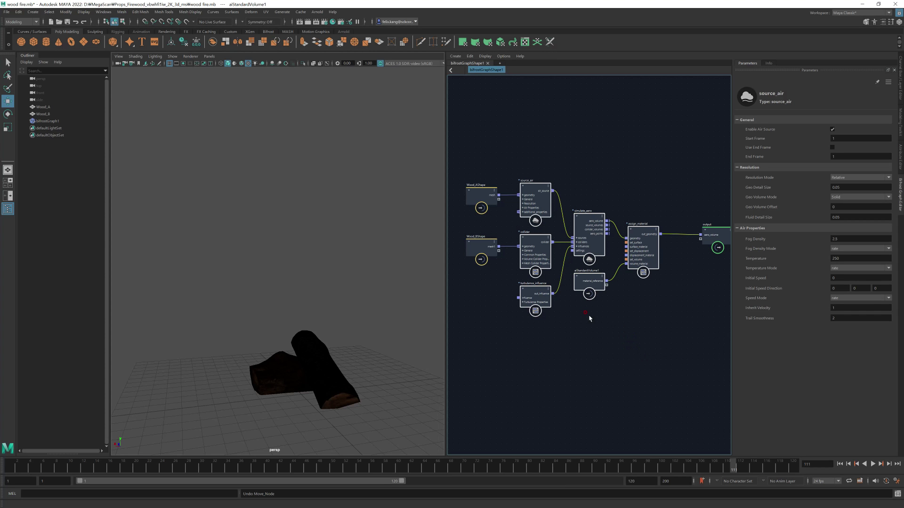
{"action": "left_click_drag", "start_coordinate": [484, 194], "coordinate": [474, 194]}
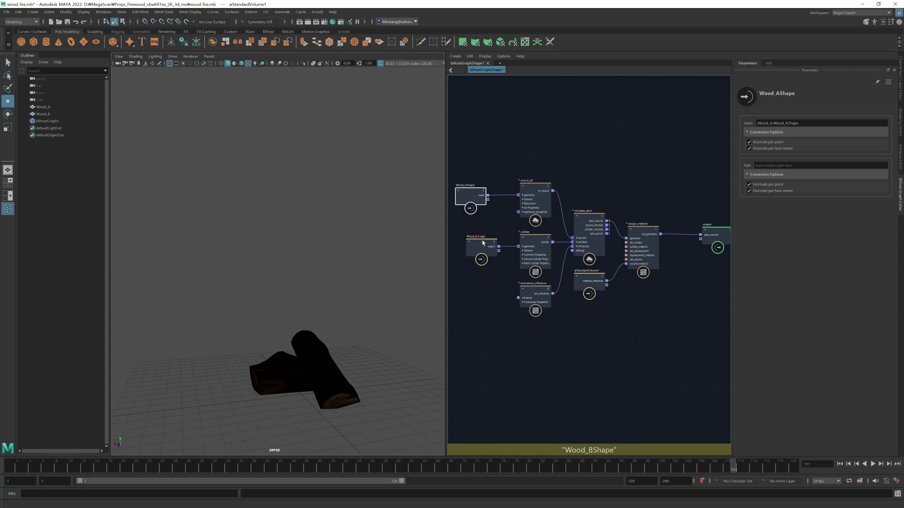
{"action": "left_click_drag", "start_coordinate": [485, 246], "coordinate": [473, 246]}
Move the output node up above assign_material and spread the Wood_AShape and Wood_BShape inputs farther from the other nodes
{"action": "left_click_drag", "start_coordinate": [500, 126], "coordinate": [675, 361]}
{"action": "left_click", "coordinate": [478, 191]}
{"action": "left_click", "coordinate": [468, 246]}
{"action": "left_click", "coordinate": [468, 191], "text": "shift"}
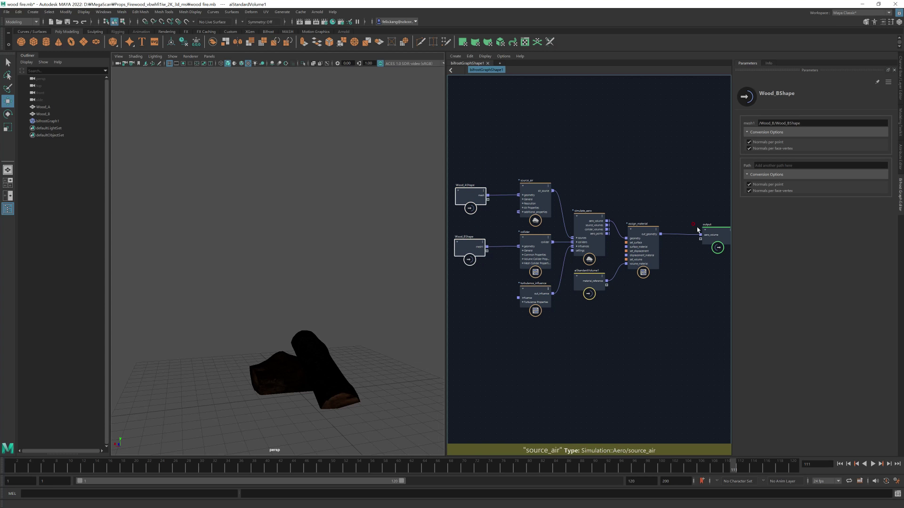
{"action": "left_click_drag", "start_coordinate": [715, 233], "coordinate": [708, 165]}
{"action": "left_click_drag", "start_coordinate": [470, 193], "coordinate": [461, 193]}
{"action": "left_click_drag", "start_coordinate": [475, 247], "coordinate": [456, 248]}
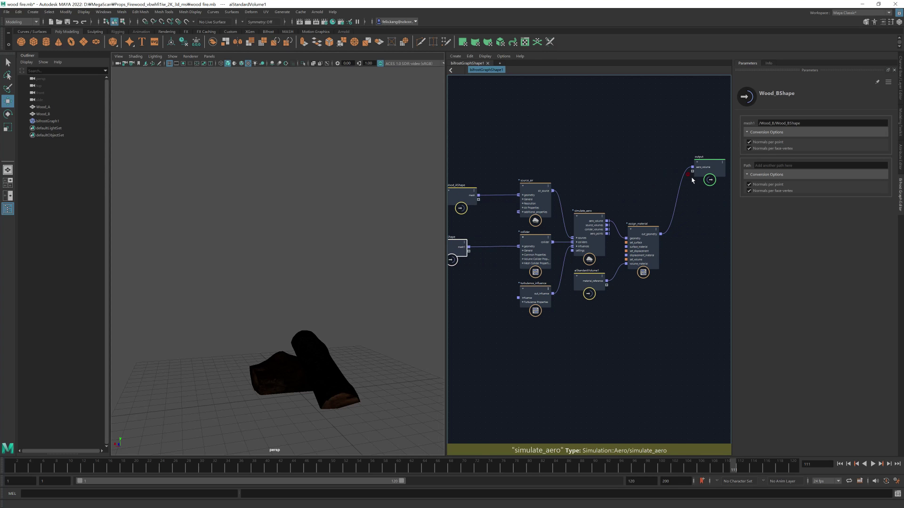
Select the source_air, collider, turbulence_influence, simulate_aero, assign_material and aiStandardVolume1 nodes and group them into a compound
{"action": "left_click_drag", "start_coordinate": [590, 280], "coordinate": [592, 338]}
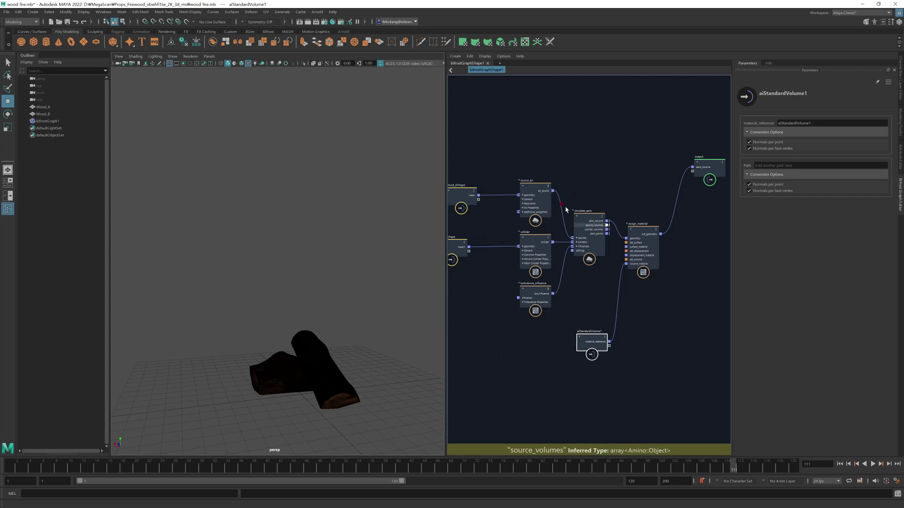
{"action": "left_click_drag", "start_coordinate": [512, 136], "coordinate": [666, 411]}
{"action": "left_click_drag", "start_coordinate": [580, 332], "coordinate": [583, 272]}
{"action": "left_click_drag", "start_coordinate": [606, 323], "coordinate": [671, 374]}
{"action": "right_click", "coordinate": [549, 105]}
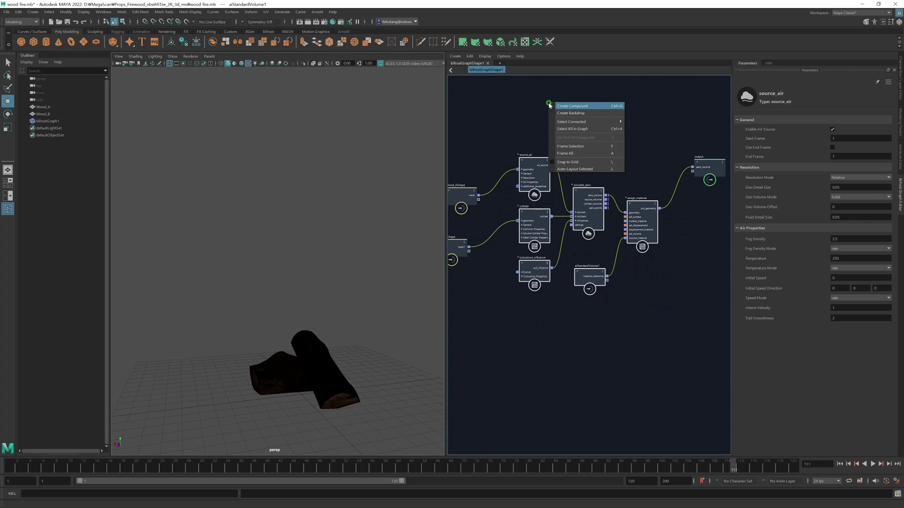
{"action": "left_click", "coordinate": [567, 106]}
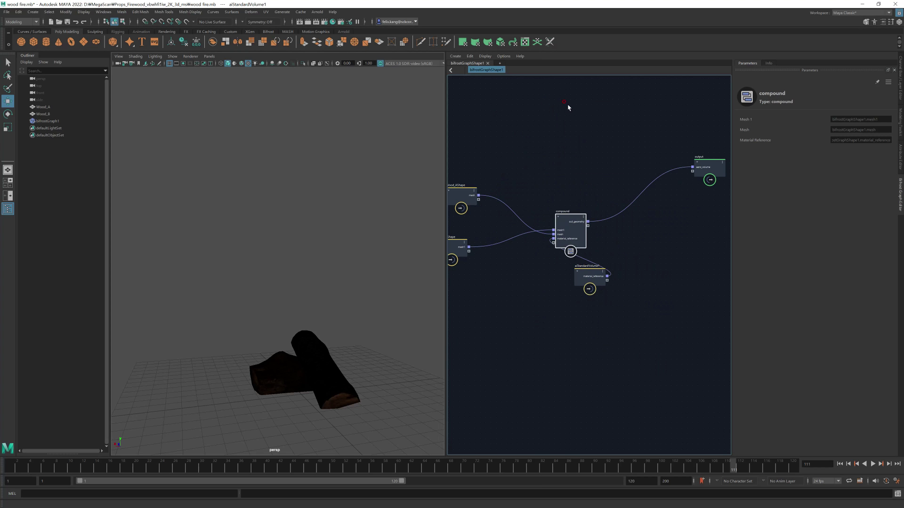
Move the aiStandardVolume1 input below the two wood inputs and place the compound between the inputs and the output
{"action": "left_click_drag", "start_coordinate": [570, 218], "coordinate": [610, 212]}
{"action": "left_click_drag", "start_coordinate": [594, 276], "coordinate": [484, 291]}
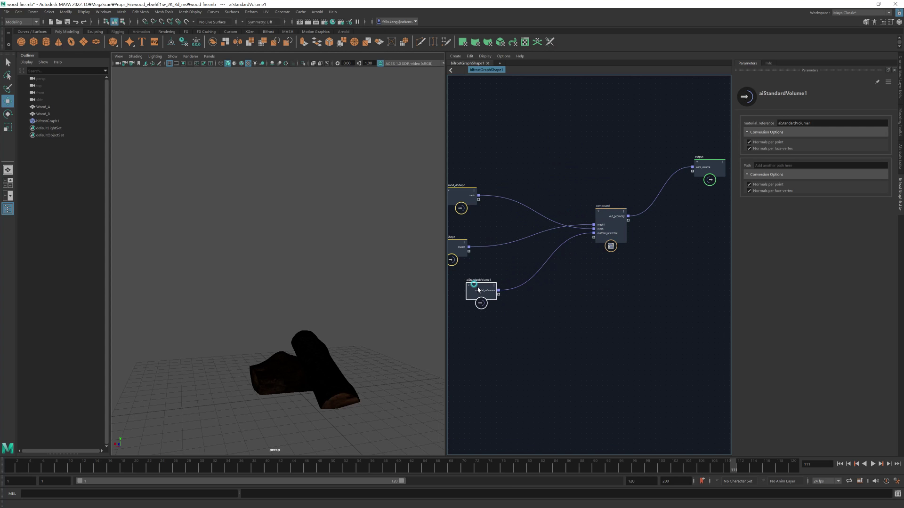
{"action": "left_click_drag", "start_coordinate": [607, 212], "coordinate": [576, 222]}
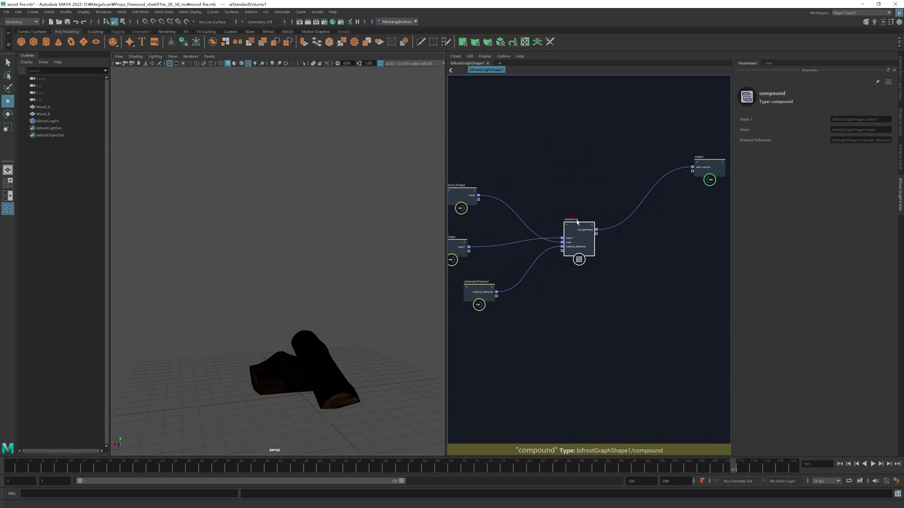
{"action": "scroll", "coordinate": [577, 222], "scroll_direction": "up", "scroll_amount": 4}
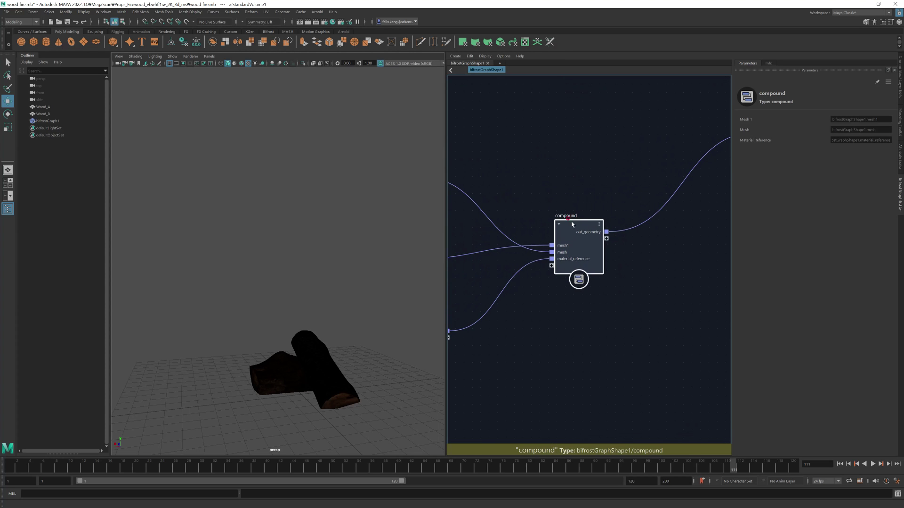
{"action": "left_click_drag", "start_coordinate": [573, 228], "coordinate": [574, 187]}
Enter the compound and lay out its nodes, with the input before the sources and the output after assign_material
{"action": "double_click", "coordinate": [573, 187]}
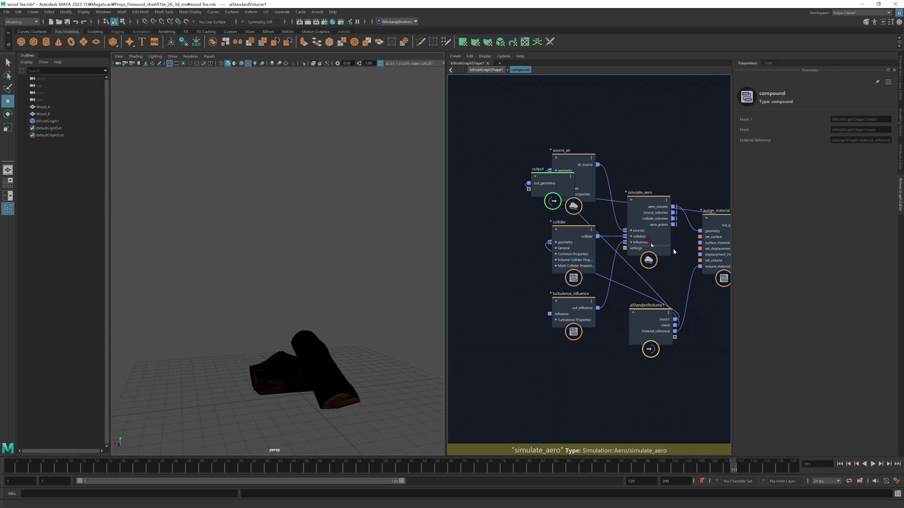
{"action": "left_click_drag", "start_coordinate": [553, 179], "coordinate": [706, 200]}
{"action": "scroll", "coordinate": [594, 222], "scroll_direction": "down", "scroll_amount": 5}
{"action": "left_click_drag", "start_coordinate": [556, 157], "coordinate": [678, 303]}
{"action": "key", "text": "f"}
{"action": "left_click", "coordinate": [590, 322]}
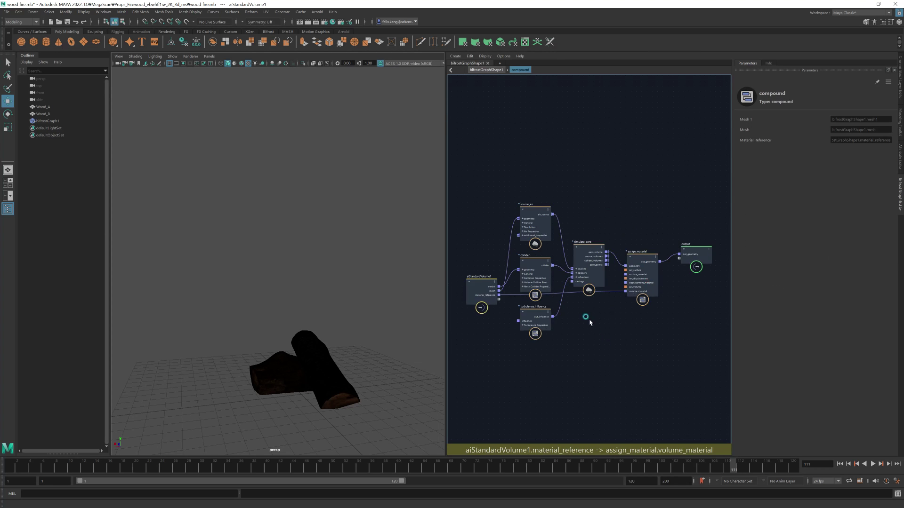
{"action": "scroll", "coordinate": [590, 322], "scroll_direction": "up", "scroll_amount": 3}
{"action": "middle_click_drag", "start_coordinate": [585, 312], "coordinate": [568, 324]}
Return to the top-level bifrostGraphShape1 graph and rename the compound as Basic_Test
{"action": "left_click", "coordinate": [495, 70]}
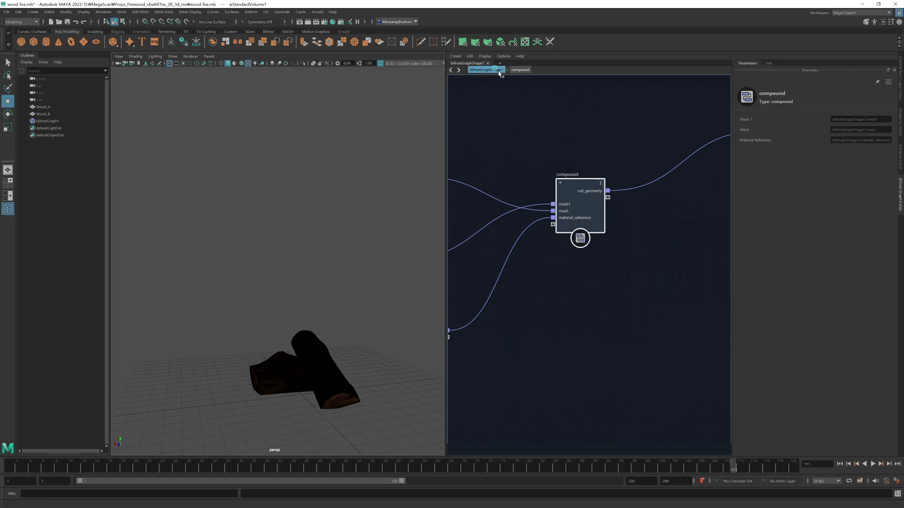
{"action": "left_click_drag", "start_coordinate": [570, 186], "coordinate": [584, 241]}
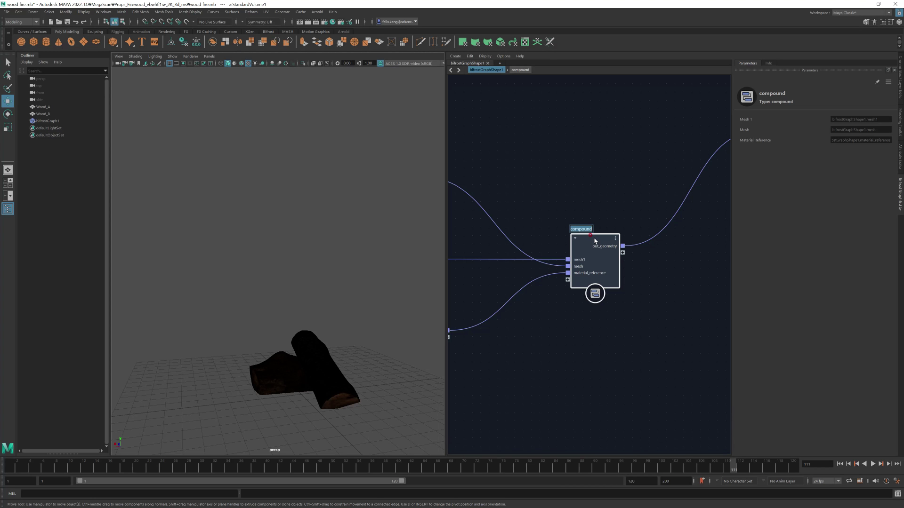
{"action": "type", "text": "Ba"}
{"action": "mouse_move", "coordinate": [594, 241]}
{"action": "left_mouse_down"}
{"action": "mouse_move", "coordinate": [599, 191]}
{"action": "mouse_move", "coordinate": [584, 228]}
{"action": "left_mouse_up"}
{"action": "scroll", "coordinate": [649, 275], "scroll_direction": "down", "scroll_amount": 5}
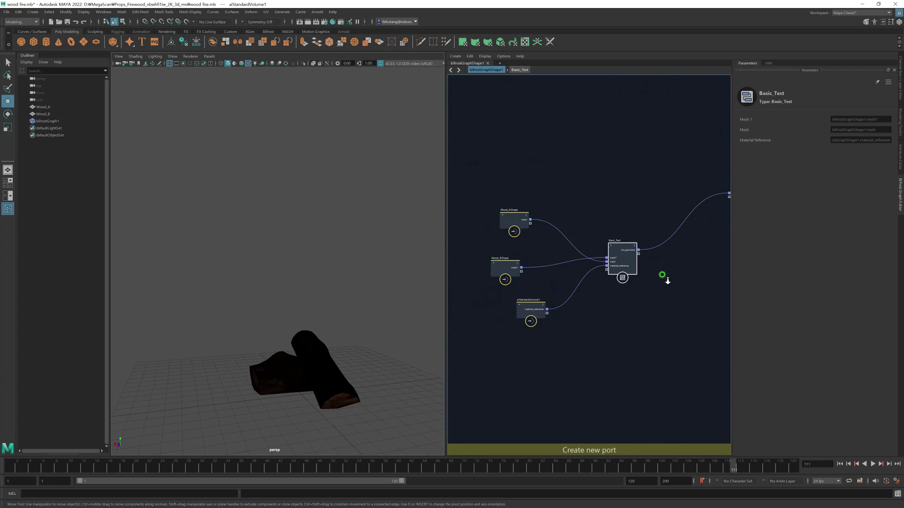
Stack the Wood_BShape, Wood_AShape and aiStandardVolume1 inputs in that order from top to bottom, close to the Basic_Test compound
{"action": "scroll", "coordinate": [664, 279], "scroll_direction": "up", "scroll_amount": 5}
{"action": "middle_click_drag", "start_coordinate": [533, 256], "coordinate": [597, 244], "text": "alt"}
{"action": "scroll", "coordinate": [596, 243], "scroll_direction": "down", "scroll_amount": 3}
{"action": "left_click_drag", "start_coordinate": [516, 179], "coordinate": [580, 203]}
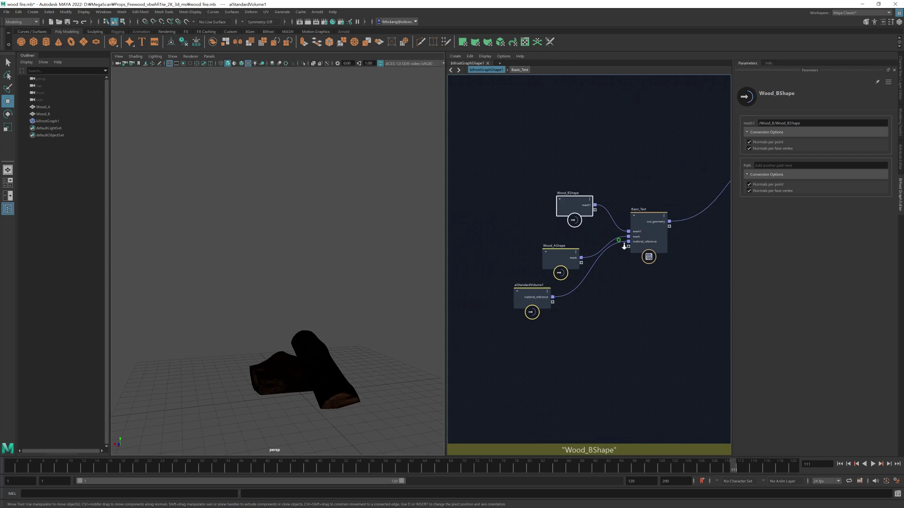
{"action": "scroll", "coordinate": [607, 230], "scroll_direction": "up", "scroll_amount": 4}
{"action": "middle_click_drag", "start_coordinate": [690, 231], "coordinate": [621, 196], "text": "alt"}
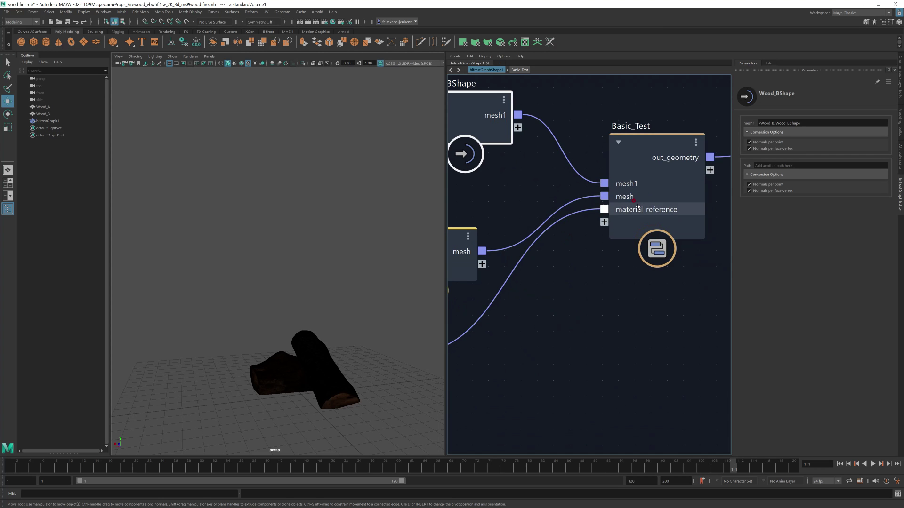
{"action": "scroll", "coordinate": [599, 306], "scroll_direction": "down", "scroll_amount": 2}
{"action": "left_click_drag", "start_coordinate": [483, 256], "coordinate": [523, 228]}
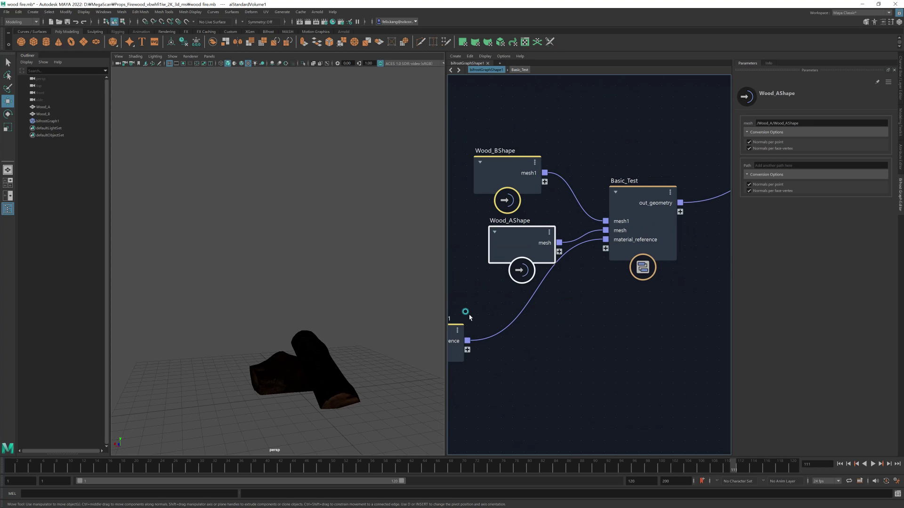
{"action": "scroll", "coordinate": [573, 340], "scroll_direction": "down", "scroll_amount": 2}
{"action": "left_click_drag", "start_coordinate": [467, 335], "coordinate": [537, 316]}
{"action": "middle_click_drag", "start_coordinate": [681, 291], "coordinate": [620, 296], "text": "alt"}
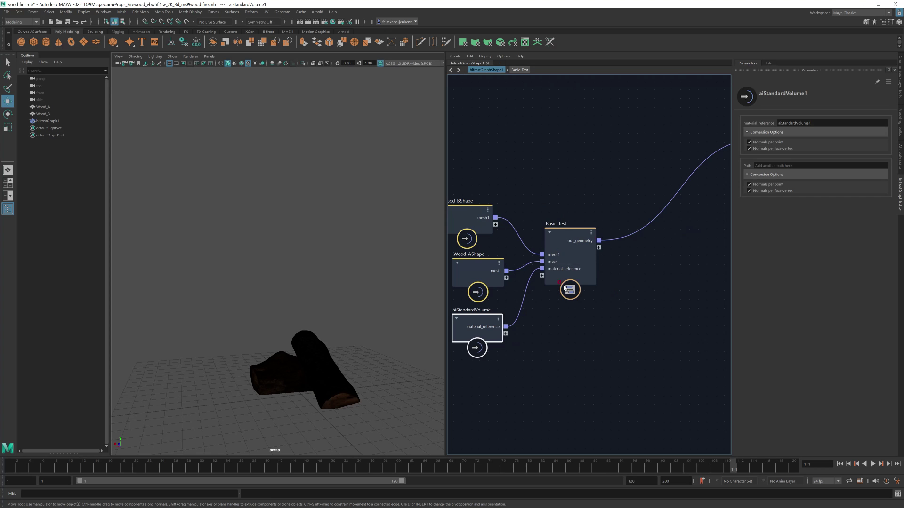
Publish the Basic_Test compound under the User::Compounds namespace, keeping the default save file
{"action": "left_click_drag", "start_coordinate": [574, 248], "coordinate": [602, 241]}
{"action": "right_click", "coordinate": [583, 139]}
{"action": "left_click", "coordinate": [601, 238]}
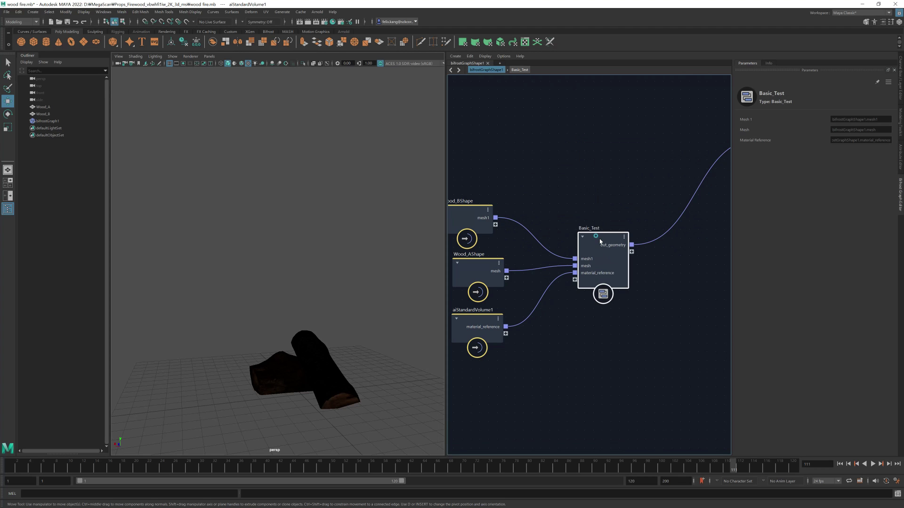
{"action": "right_click", "coordinate": [595, 238]}
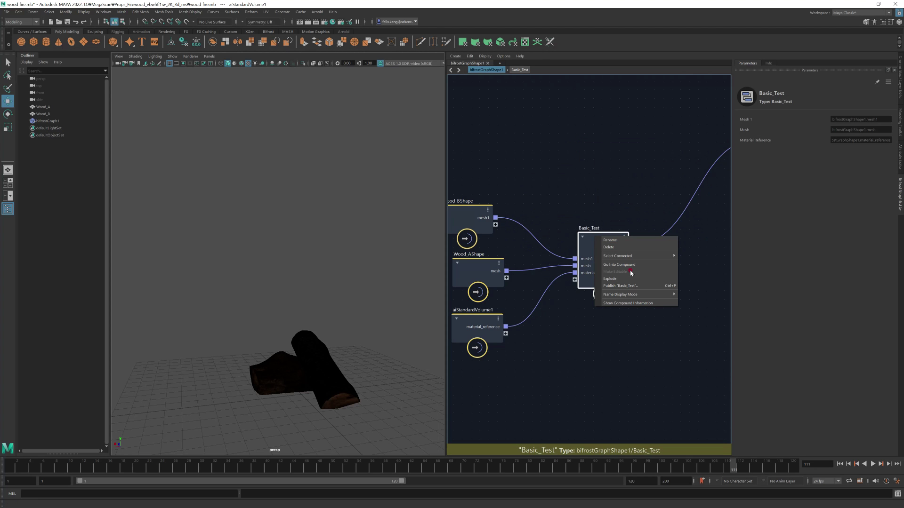
{"action": "left_click", "coordinate": [632, 286]}
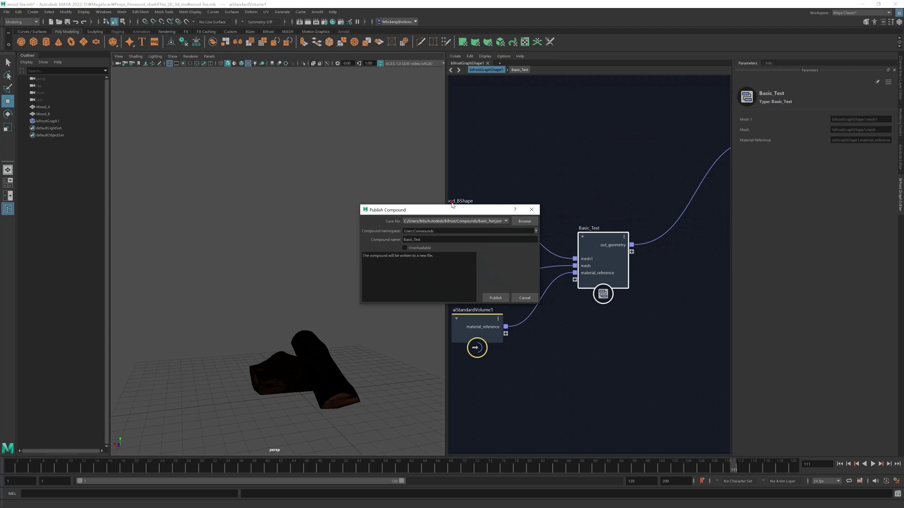
{"action": "left_click_drag", "start_coordinate": [432, 215], "coordinate": [579, 117]}
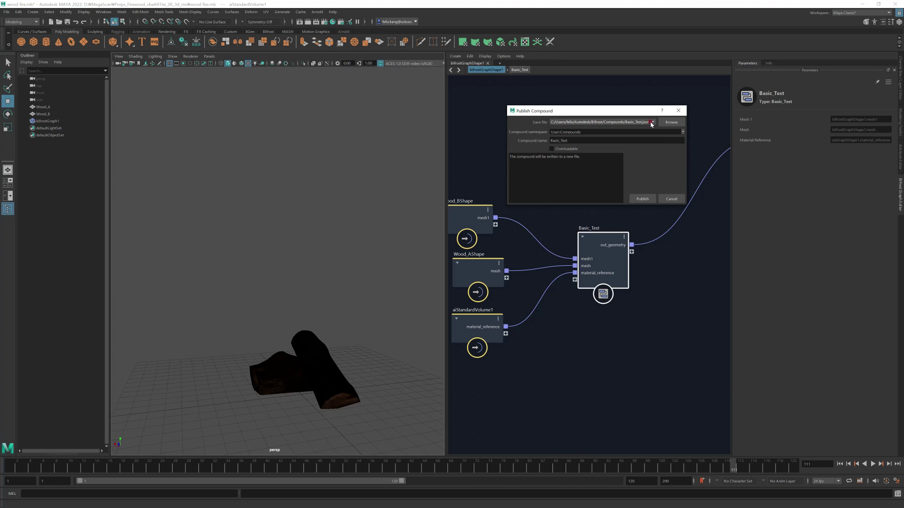
{"action": "left_click", "coordinate": [666, 122]}
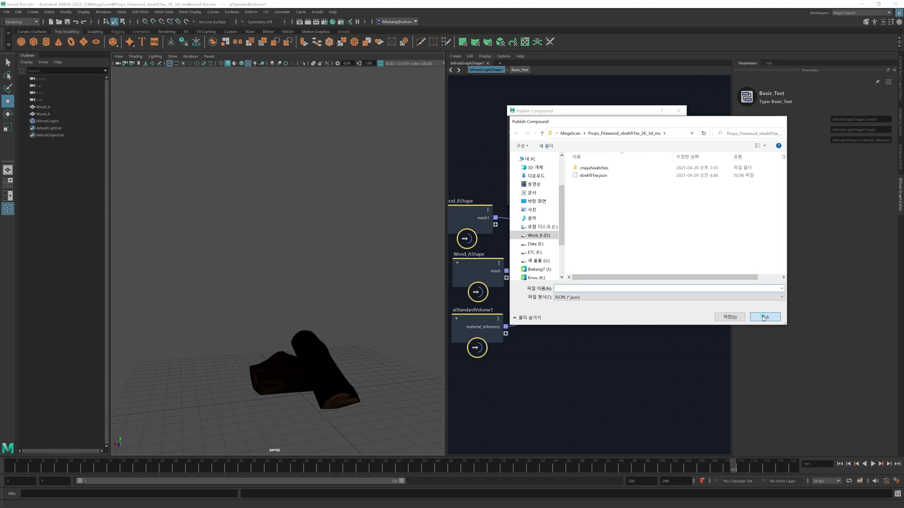
{"action": "left_click", "coordinate": [765, 317]}
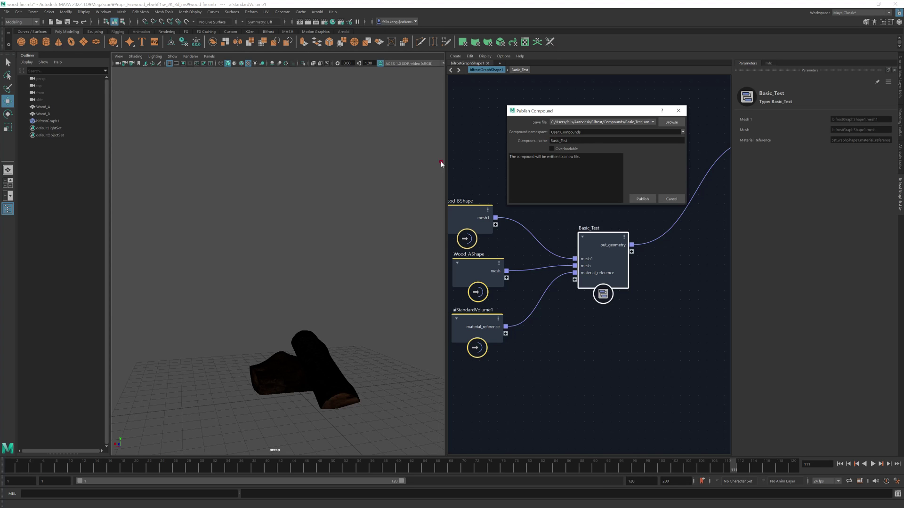
{"action": "left_click", "coordinate": [644, 198]}
Add the published Basic_Test compound from the User Compounds category and place it above the original compound
{"action": "middle_click_drag", "start_coordinate": [551, 139], "coordinate": [545, 186]}
{"action": "left_click", "coordinate": [530, 141]}
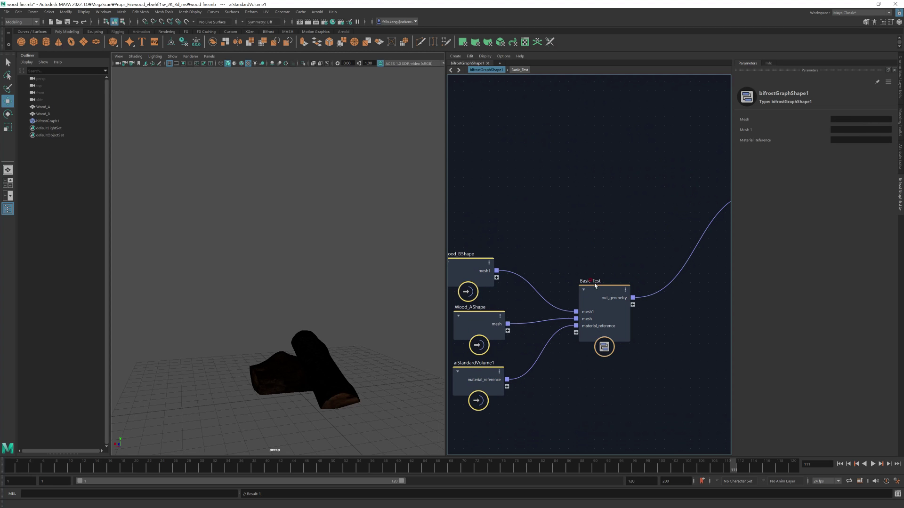
{"action": "key", "text": "Tab"}
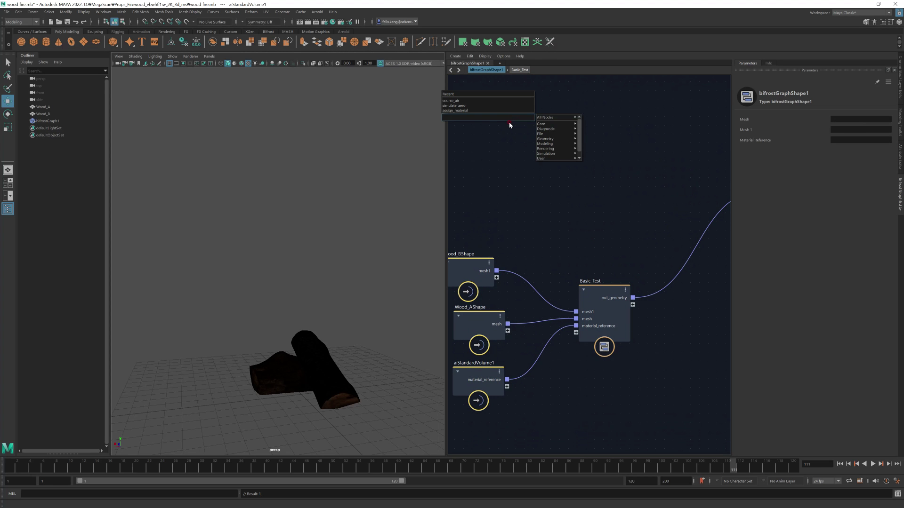
{"action": "mouse_move", "coordinate": [549, 122]}
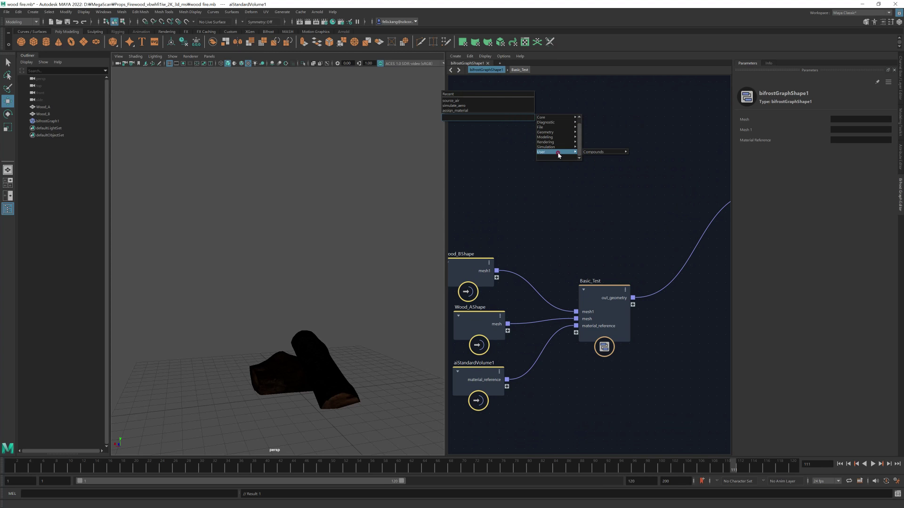
{"action": "mouse_move", "coordinate": [603, 153]}
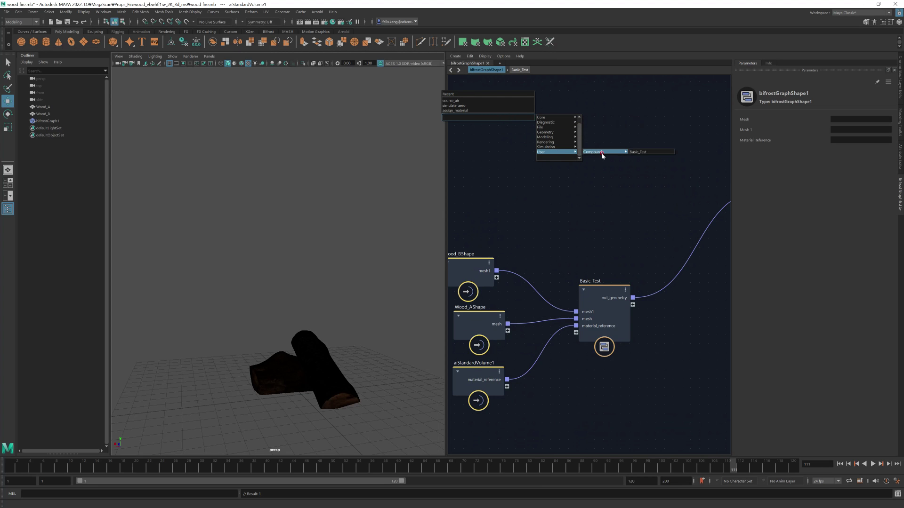
{"action": "left_click", "coordinate": [640, 154]}
{"action": "left_click_drag", "start_coordinate": [501, 127], "coordinate": [589, 134]}
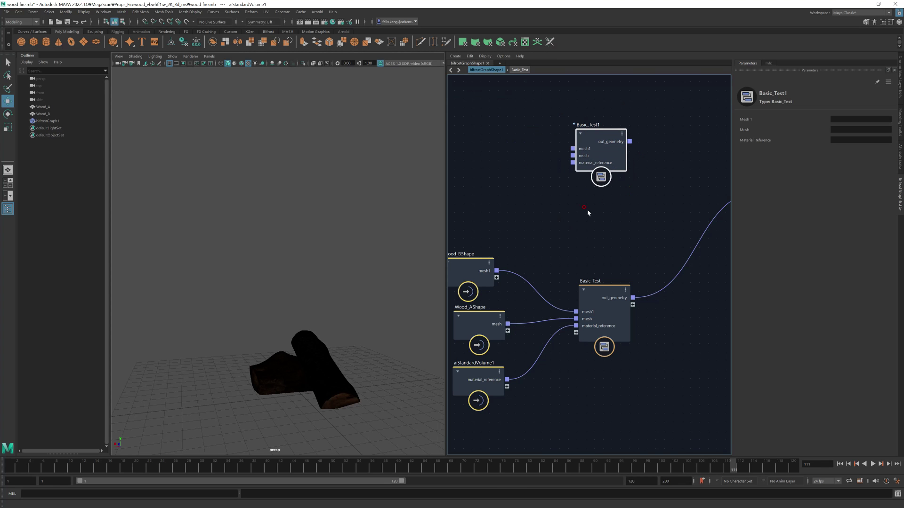
Line up the Wood_BShape input above Wood_AShape and align the original Basic_Test compound beneath the added Basic_Test1 node
{"action": "middle_click_drag", "start_coordinate": [594, 214], "coordinate": [597, 250]}
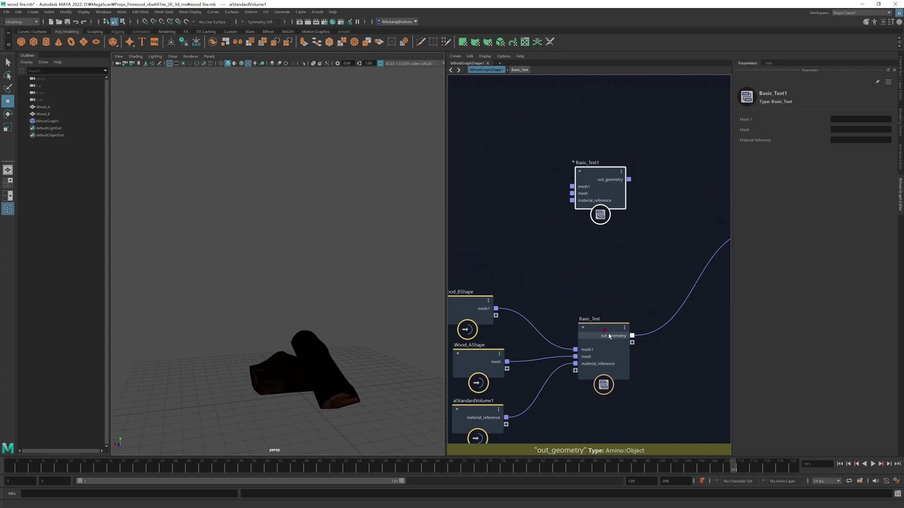
{"action": "mouse_move", "coordinate": [596, 332]}
{"action": "left_mouse_down"}
{"action": "mouse_move", "coordinate": [613, 289]}
{"action": "mouse_move", "coordinate": [597, 337]}
{"action": "left_mouse_up"}
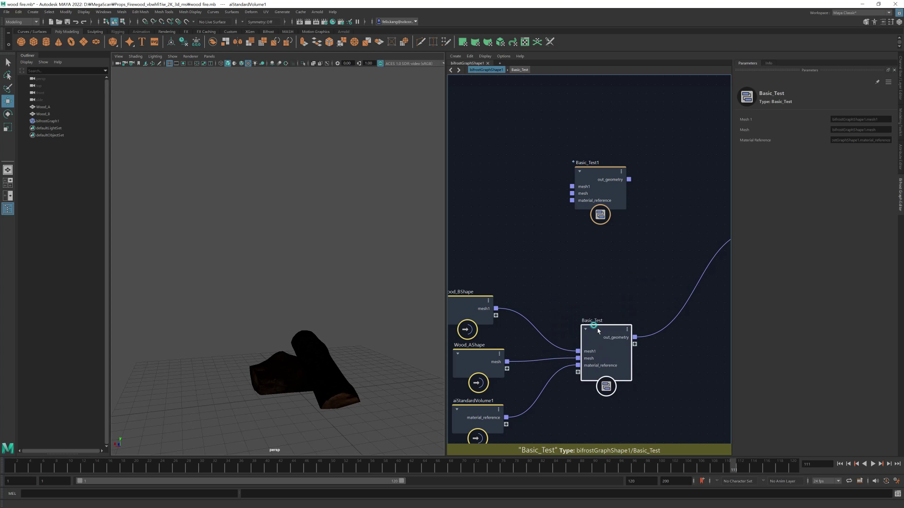
{"action": "middle_click_drag", "start_coordinate": [575, 266], "coordinate": [585, 249]}
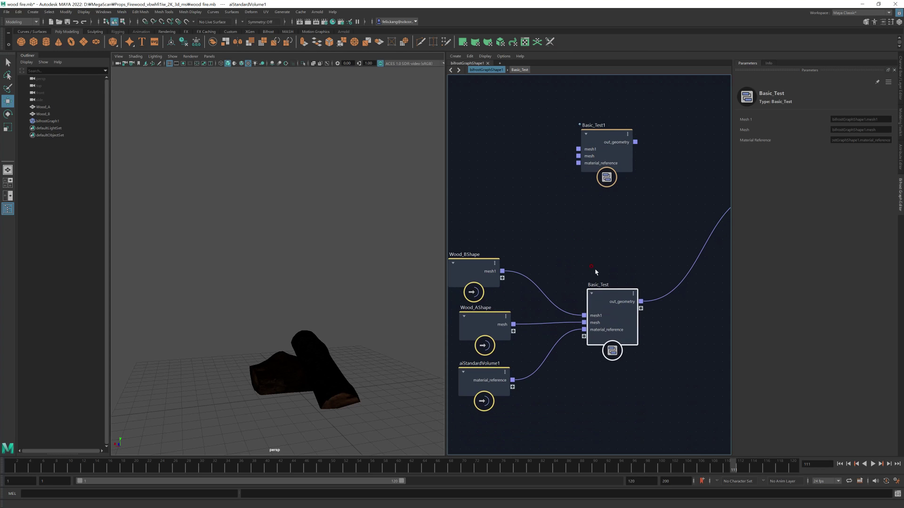
{"action": "scroll", "coordinate": [613, 263], "scroll_direction": "down", "scroll_amount": 3}
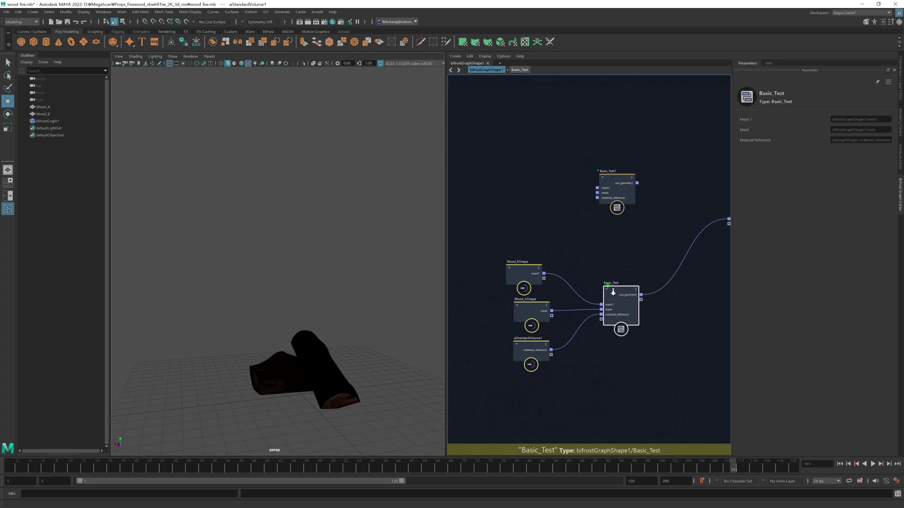
{"action": "scroll", "coordinate": [612, 304], "scroll_direction": "up", "scroll_amount": 4}
{"action": "scroll", "coordinate": [615, 300], "scroll_direction": "down", "scroll_amount": 2}
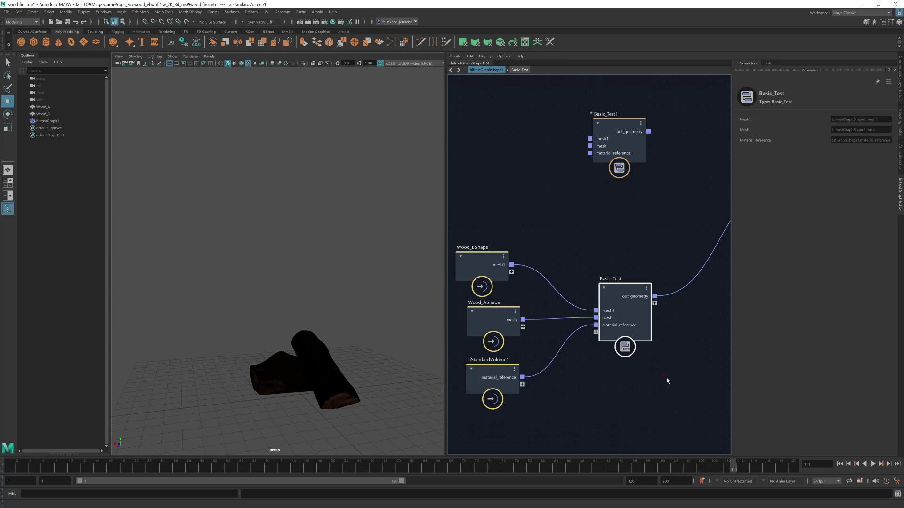
{"action": "mouse_move", "coordinate": [479, 262]}
{"action": "left_mouse_down"}
{"action": "mouse_move", "coordinate": [503, 259]}
{"action": "mouse_move", "coordinate": [495, 259]}
{"action": "left_mouse_up"}
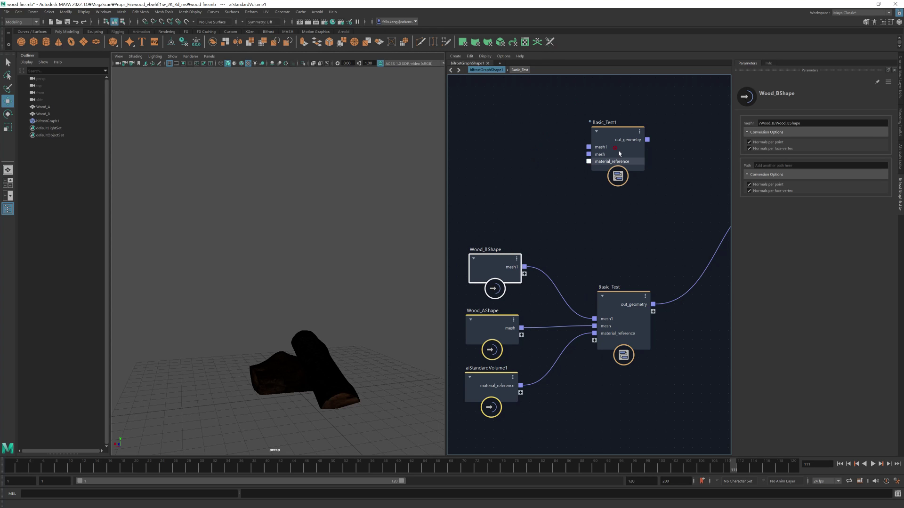
{"action": "left_click_drag", "start_coordinate": [614, 134], "coordinate": [627, 163]}
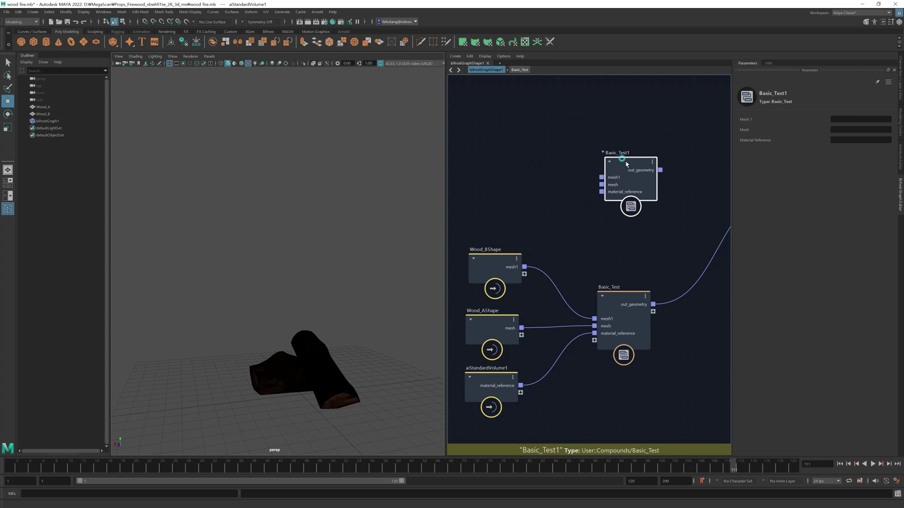
{"action": "left_click_drag", "start_coordinate": [626, 165], "coordinate": [606, 168]}
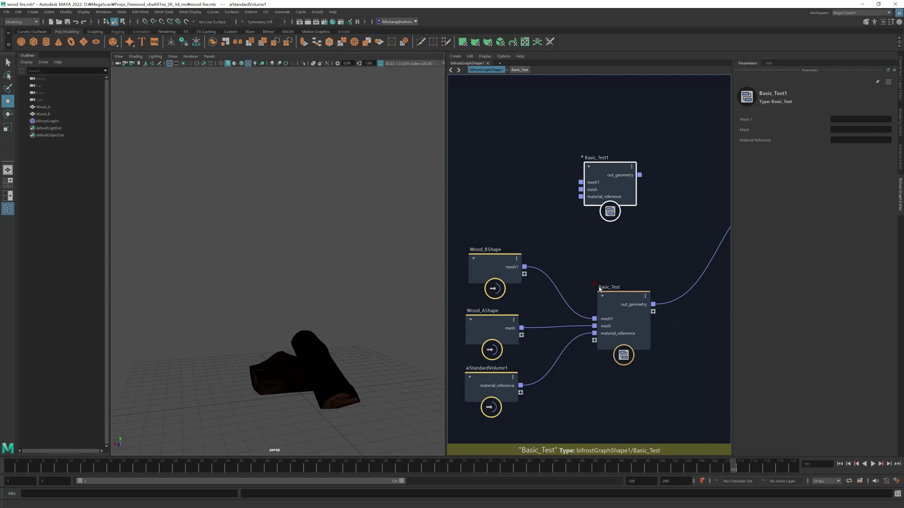
{"action": "left_click_drag", "start_coordinate": [620, 299], "coordinate": [603, 268]}
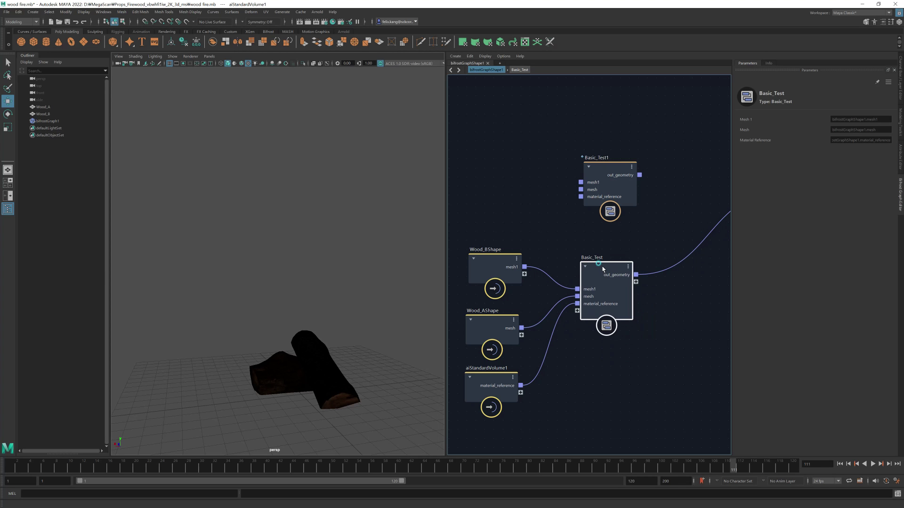
Open the original Basic_Test compound and inspect the parameters of its source_air, collider and turbulence_influence nodes
{"action": "double_click", "coordinate": [603, 269]}
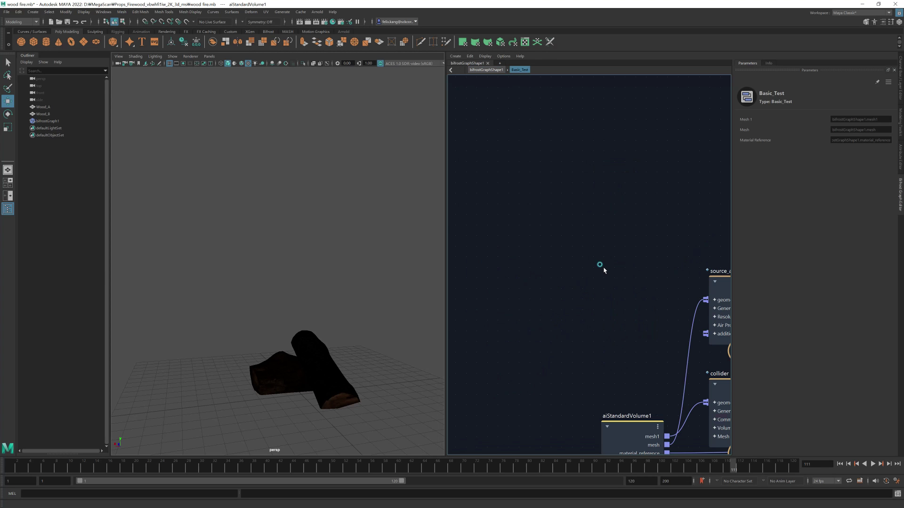
{"action": "middle_click_drag", "start_coordinate": [630, 319], "coordinate": [527, 169]}
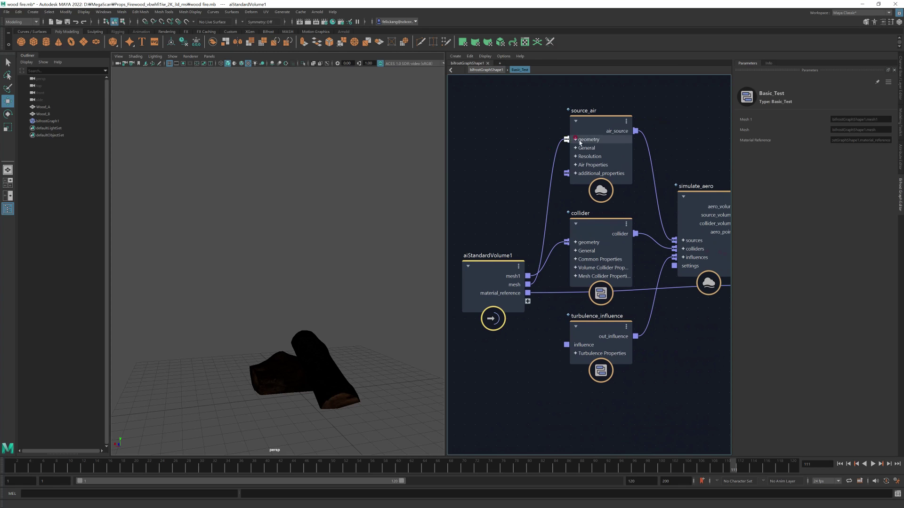
{"action": "left_click", "coordinate": [595, 121]}
{"action": "left_click", "coordinate": [604, 230]}
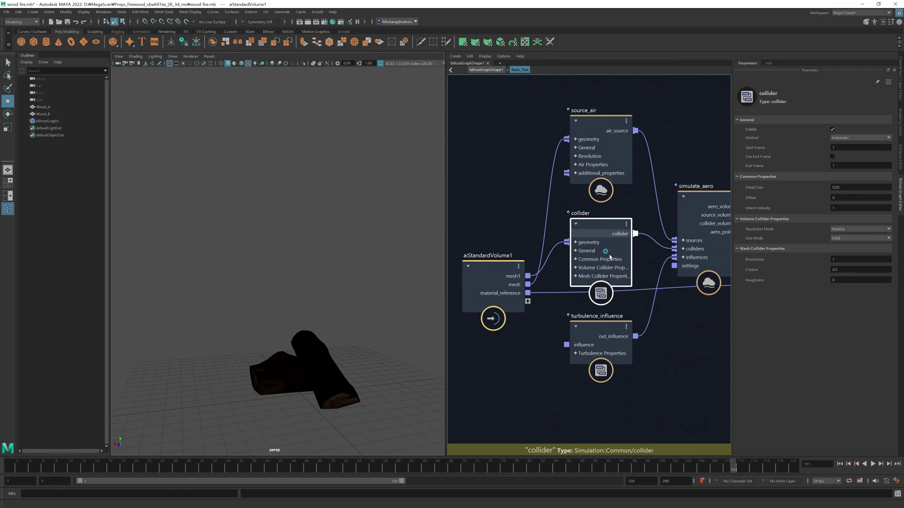
{"action": "left_click", "coordinate": [608, 328]}
{"action": "middle_click_drag", "start_coordinate": [646, 297], "coordinate": [575, 275]}
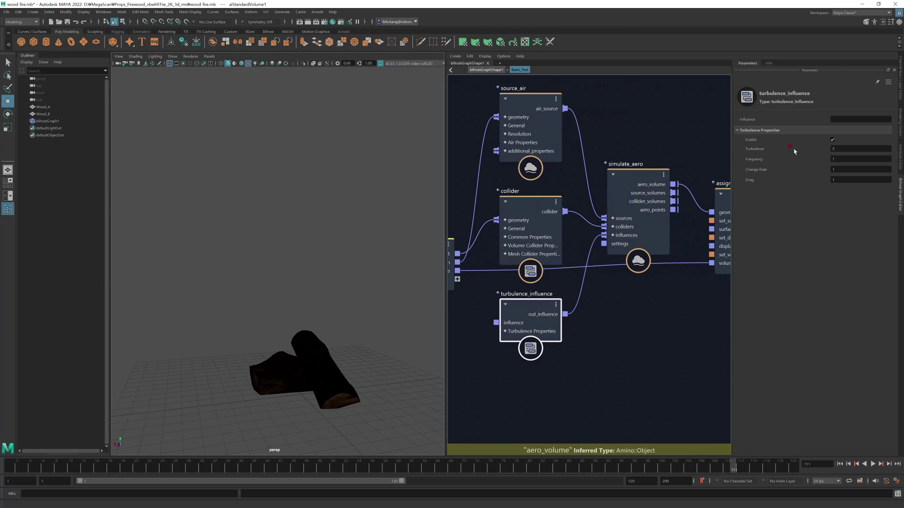
{"action": "key", "text": "a"}
Return to the top-level bifrostGraphShape1 graph and move the Wood_BShape input slightly higher above Wood_AShape
{"action": "left_click", "coordinate": [487, 70]}
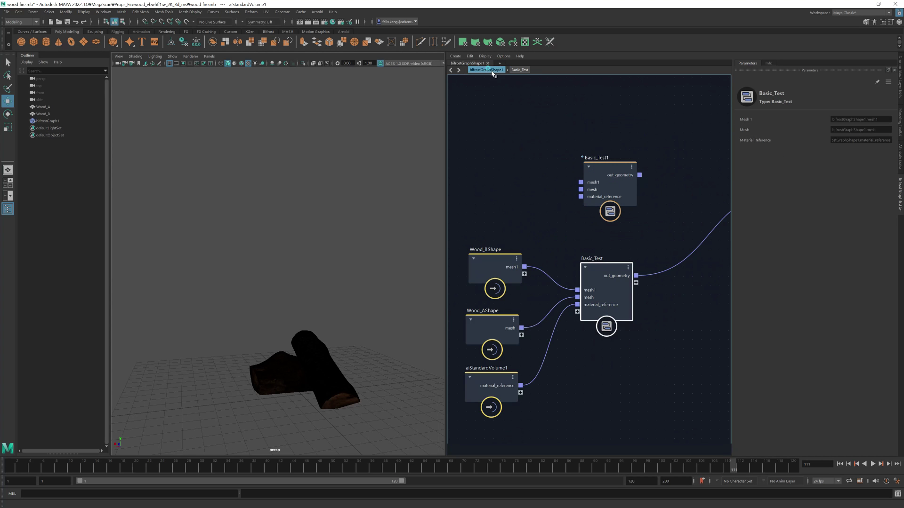
{"action": "left_click_drag", "start_coordinate": [499, 256], "coordinate": [496, 244]}
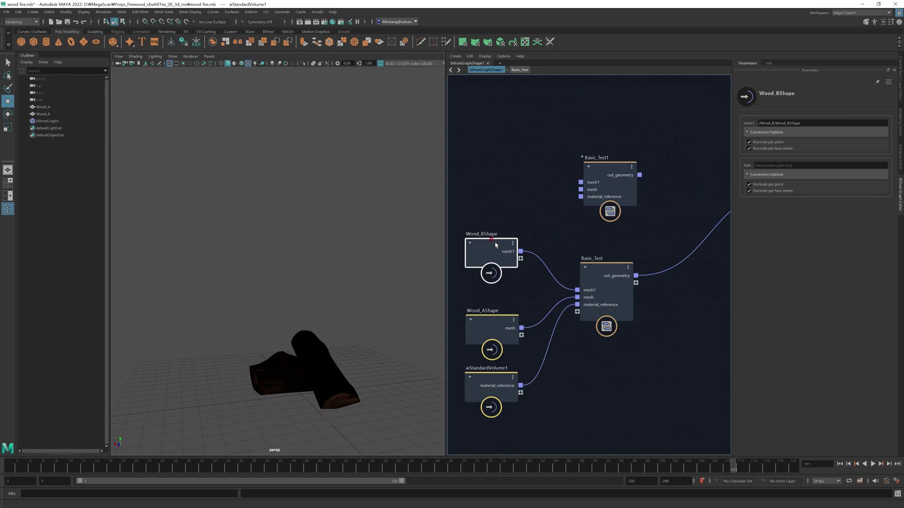